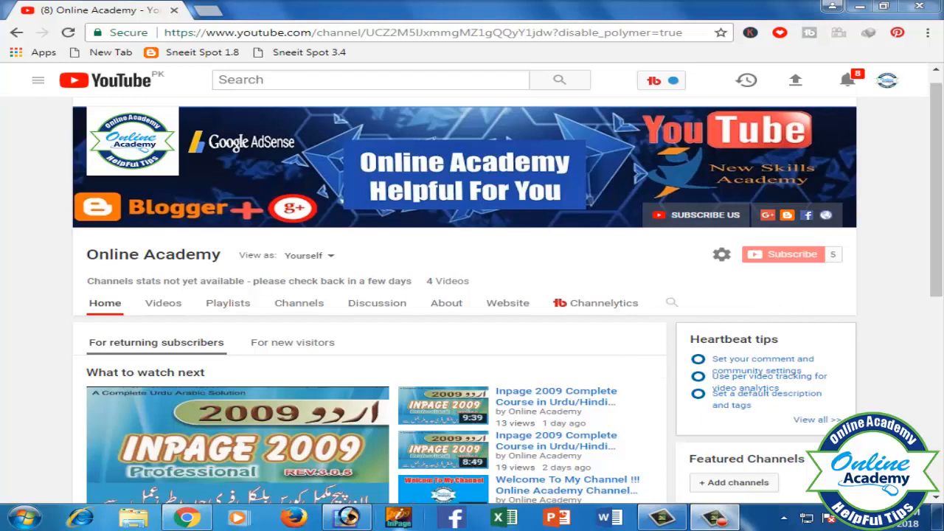
Step: Switch to Photoshop and create a new document with the Letter preset, 8.5 x 11 inches at 300 pixels/inch, RGB Color, white contents
{"action": "left_click", "coordinate": [345, 518]}
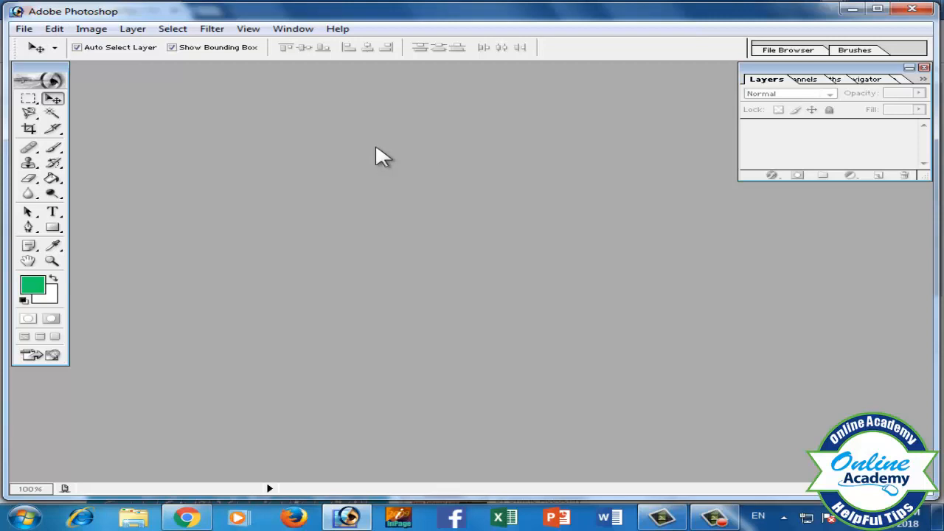
{"action": "left_click", "coordinate": [25, 31]}
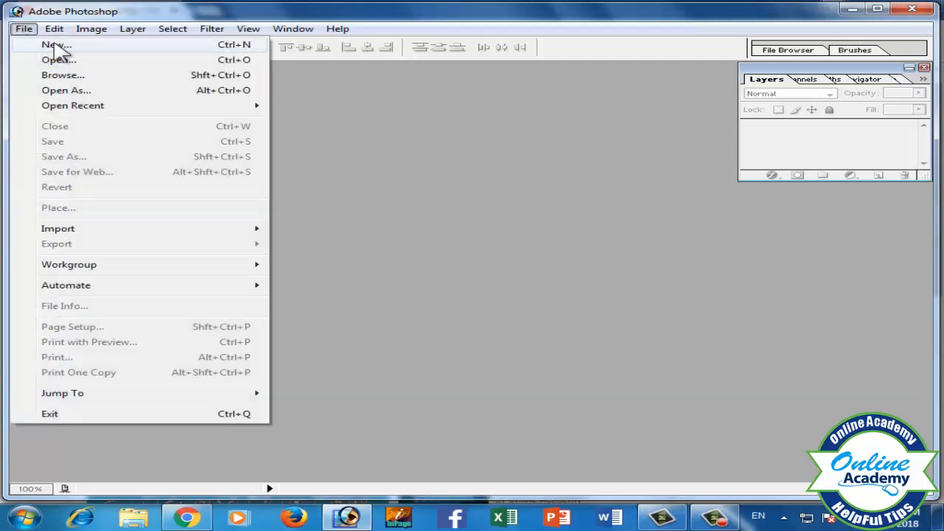
{"action": "left_click", "coordinate": [70, 52]}
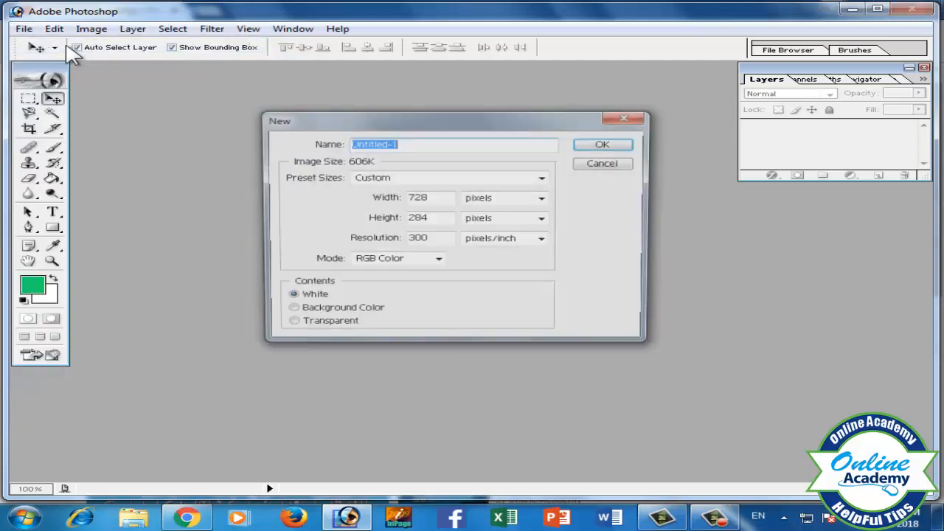
{"action": "left_click", "coordinate": [543, 178]}
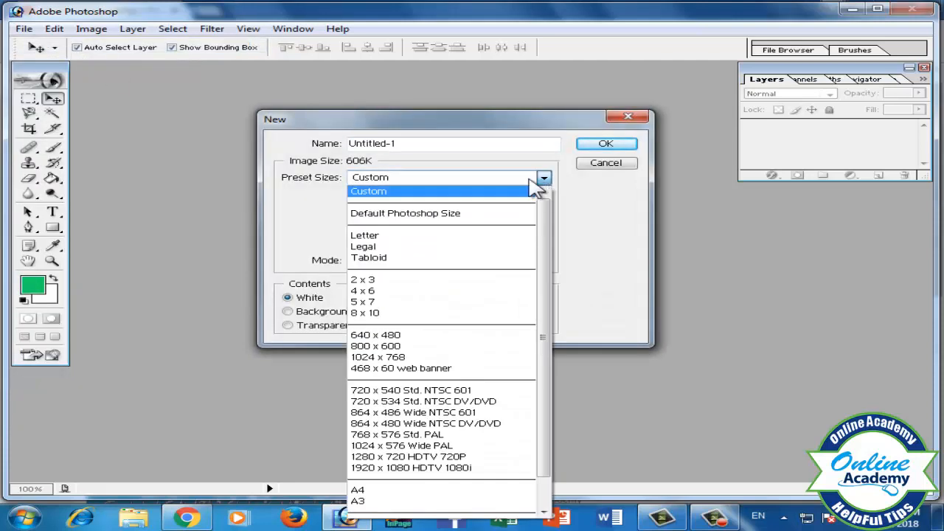
{"action": "left_click", "coordinate": [401, 239]}
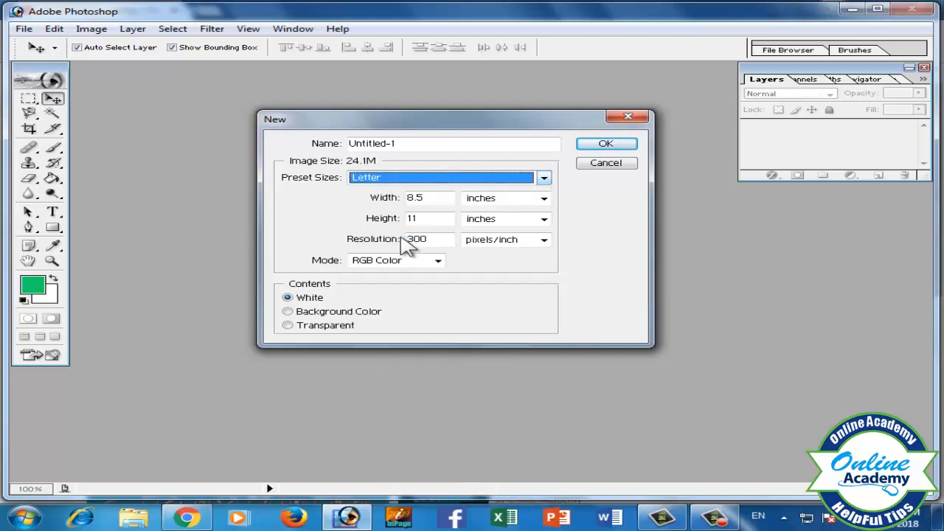
{"action": "left_click", "coordinate": [610, 146]}
{"action": "left_click_drag", "start_coordinate": [293, 78], "coordinate": [458, 78]}
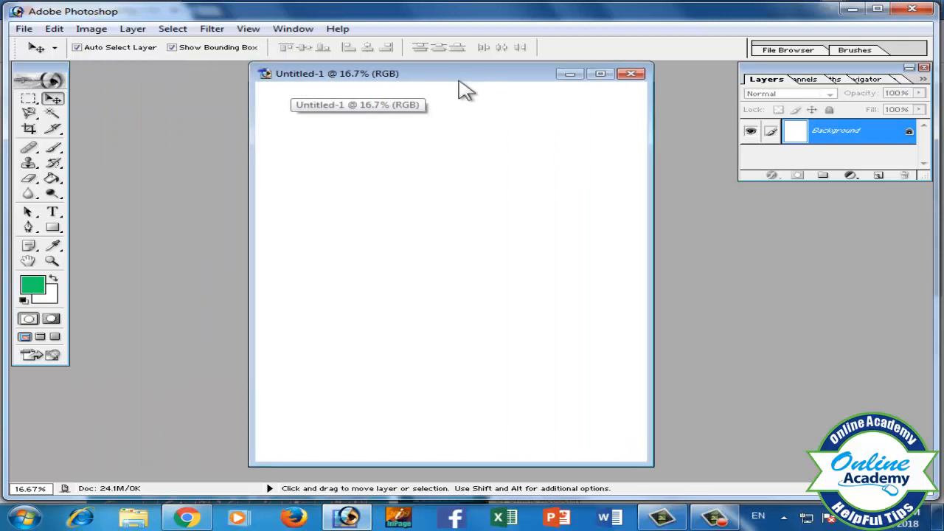
{"action": "left_click", "coordinate": [53, 29]}
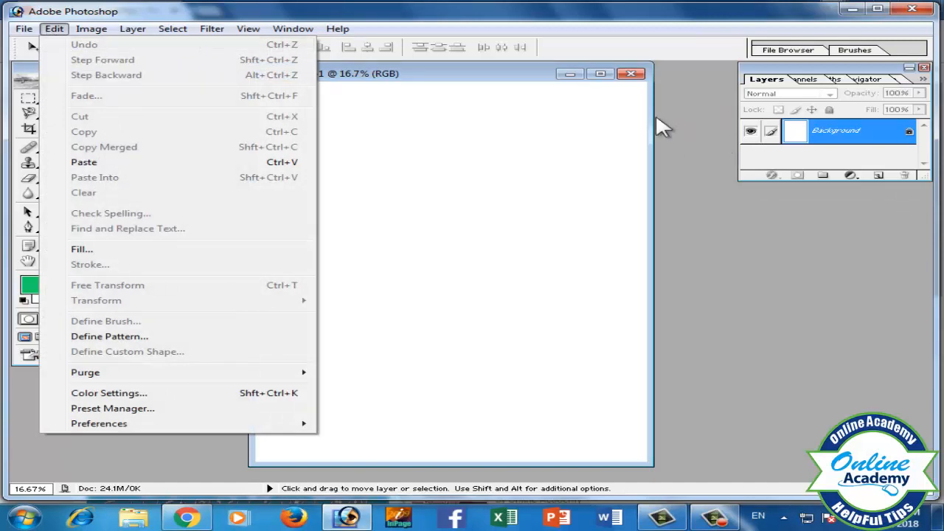
{"action": "left_click", "coordinate": [493, 89]}
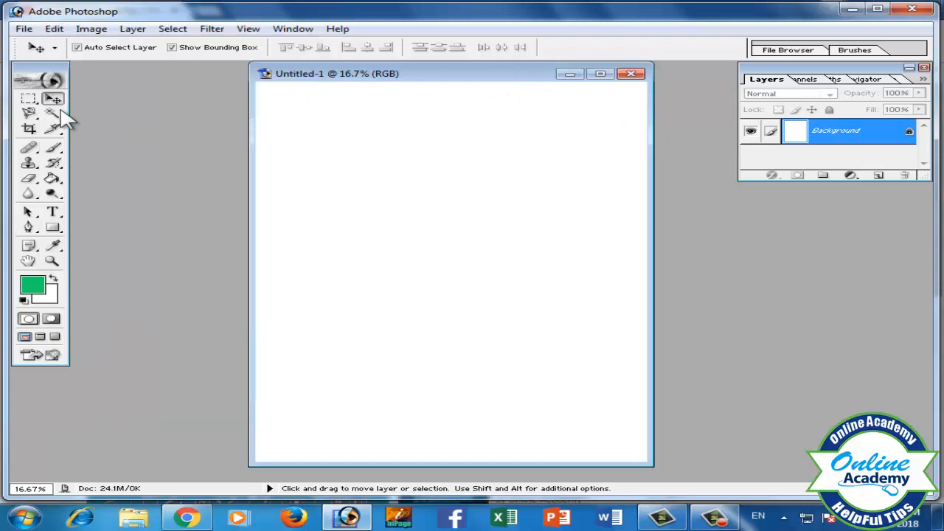
Step: Make a rectangular selection in the upper part of the canvas and fill it with the green foreground colour on a new layer
{"action": "left_click", "coordinate": [29, 98]}
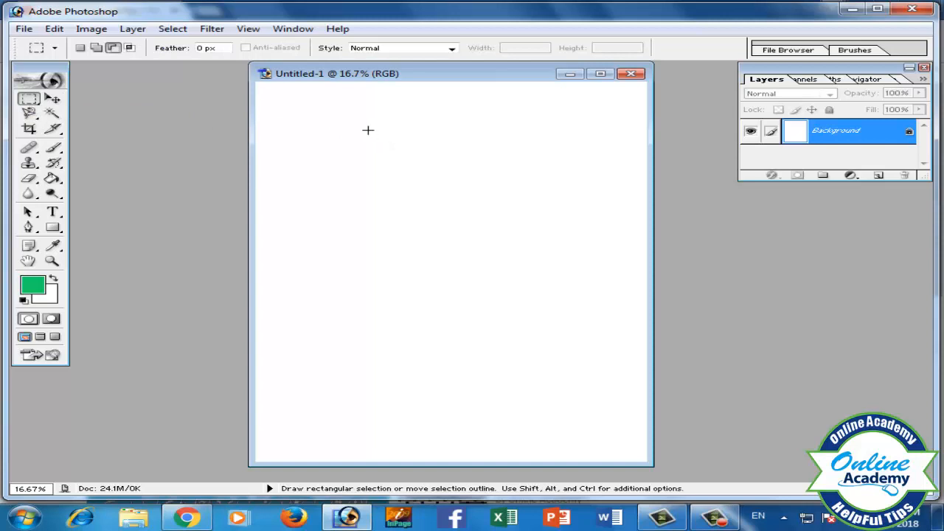
{"action": "left_click_drag", "start_coordinate": [347, 120], "coordinate": [468, 190]}
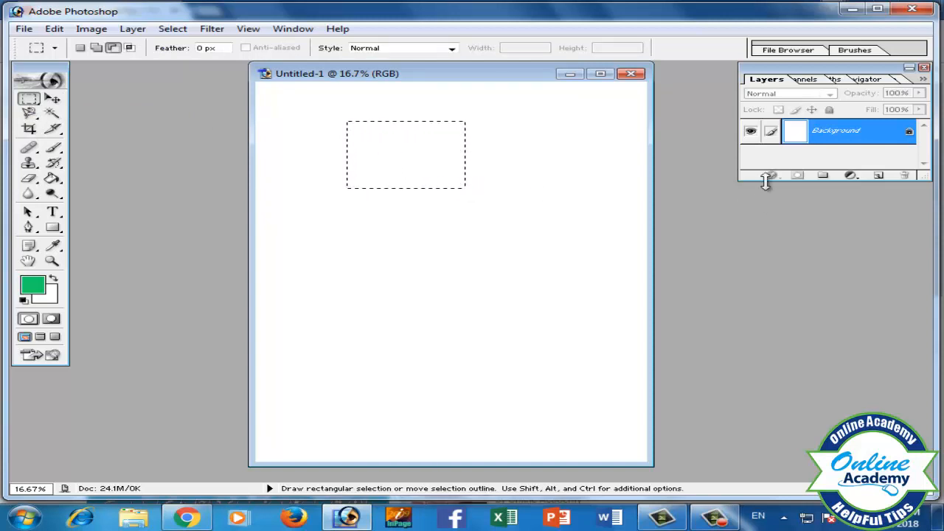
{"action": "left_click", "coordinate": [878, 176]}
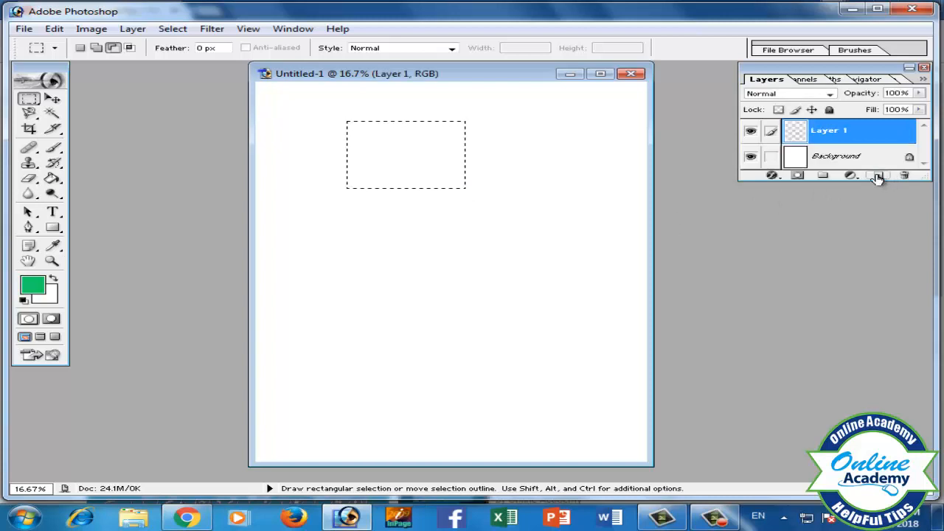
{"action": "left_click", "coordinate": [51, 179]}
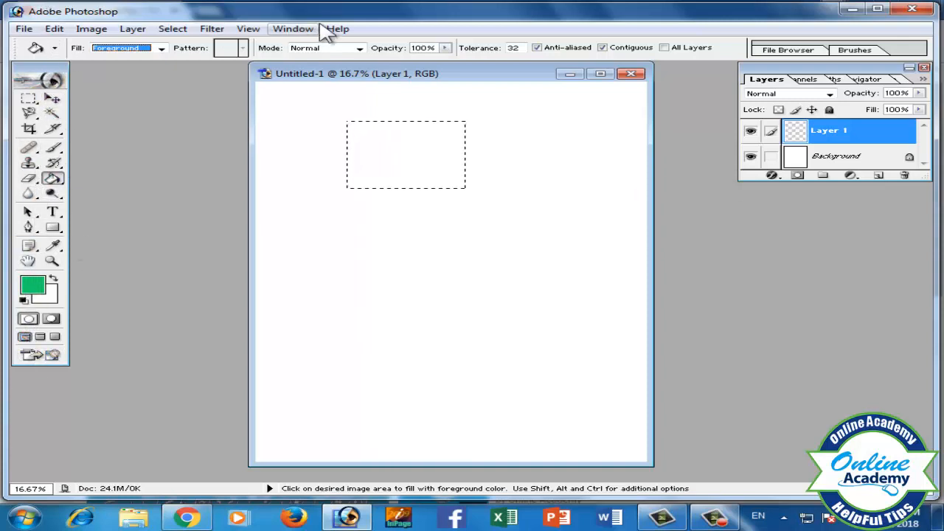
{"action": "left_click", "coordinate": [365, 141]}
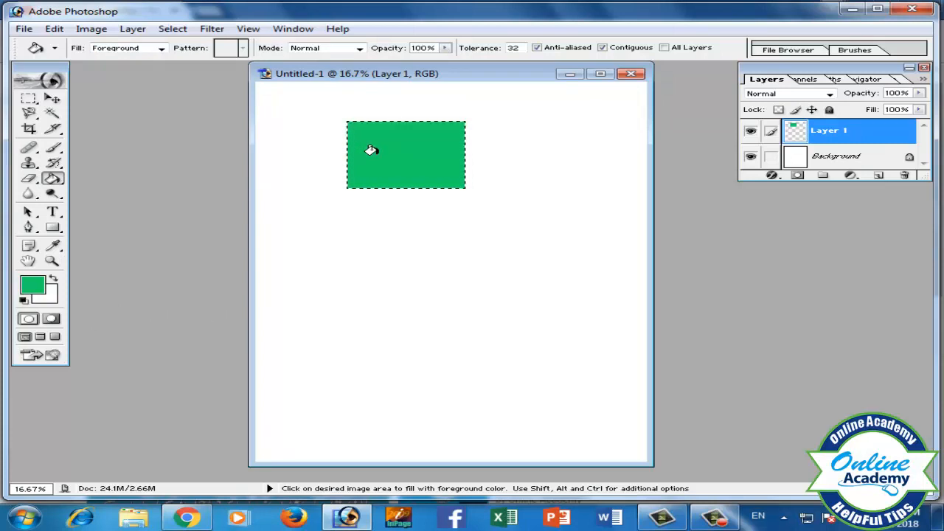
Step: Add a second rectangle overlapping the green one's lower-right corner to the selection and fill it with the green foreground colour
{"action": "left_click", "coordinate": [29, 100]}
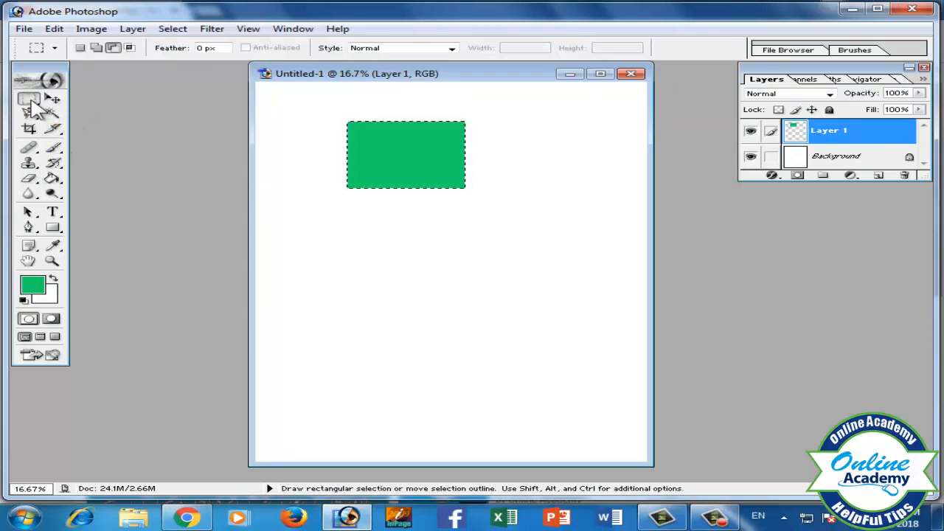
{"action": "left_click", "coordinate": [97, 47]}
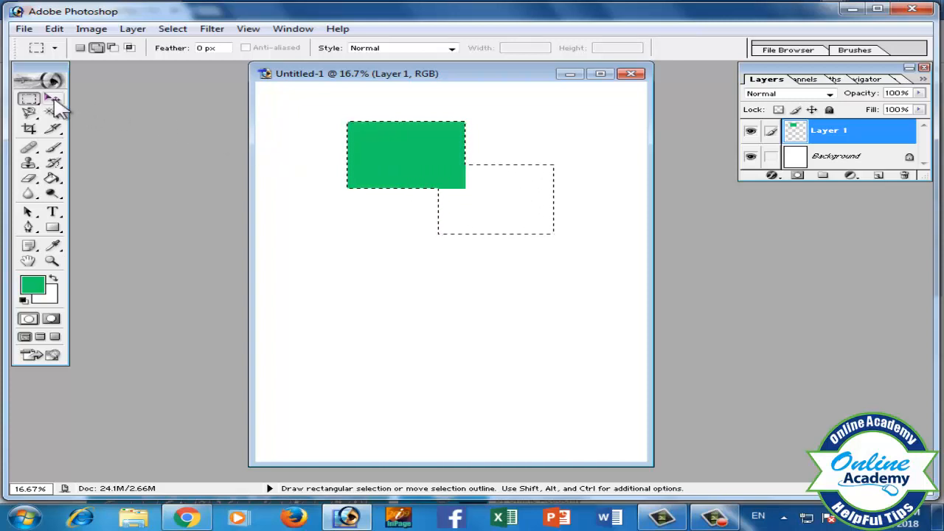
{"action": "left_click", "coordinate": [52, 178]}
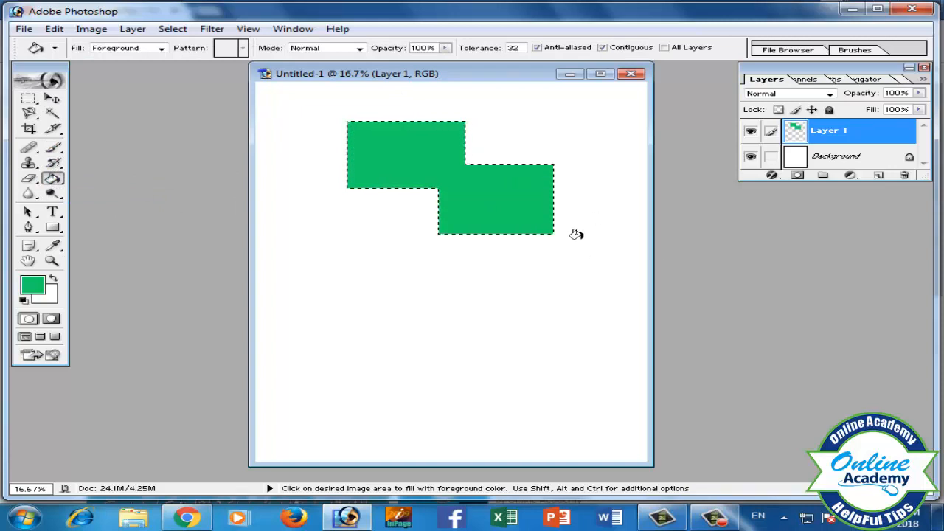
Step: Undo and redo the Paint Bucket fill of the second rectangle, twice in a row
{"action": "left_click", "coordinate": [54, 28]}
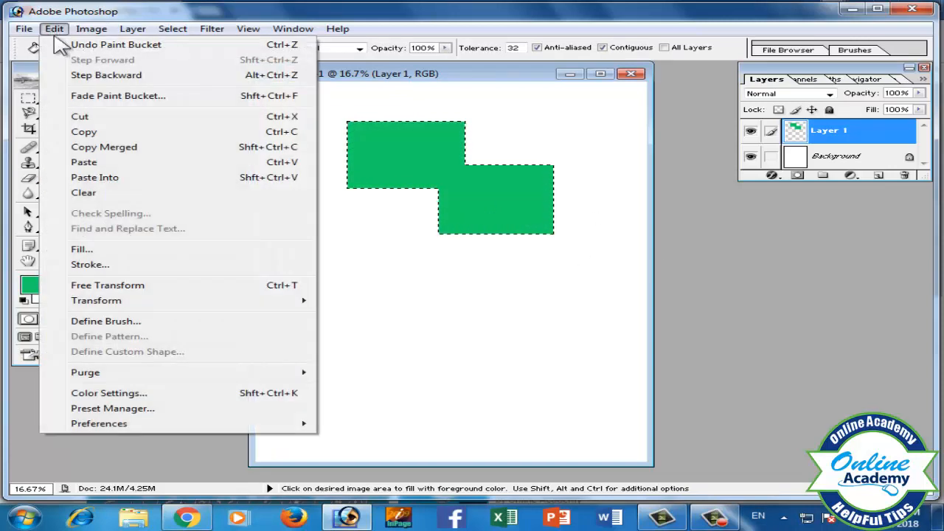
{"action": "left_click", "coordinate": [101, 46]}
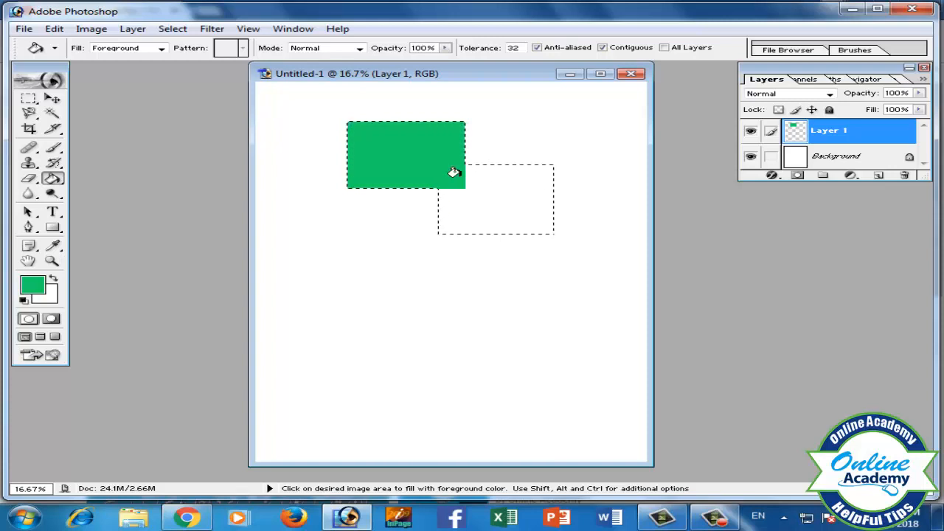
{"action": "left_click", "coordinate": [54, 31]}
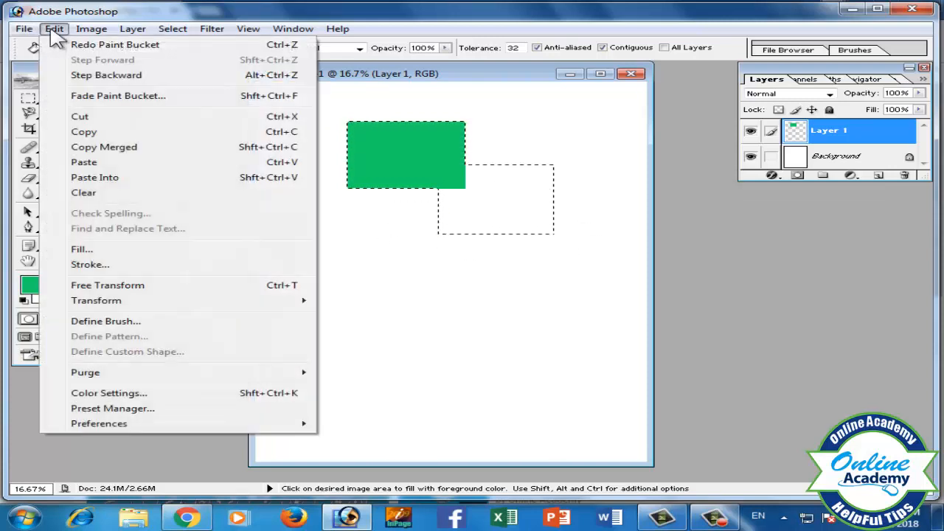
{"action": "left_click", "coordinate": [96, 46]}
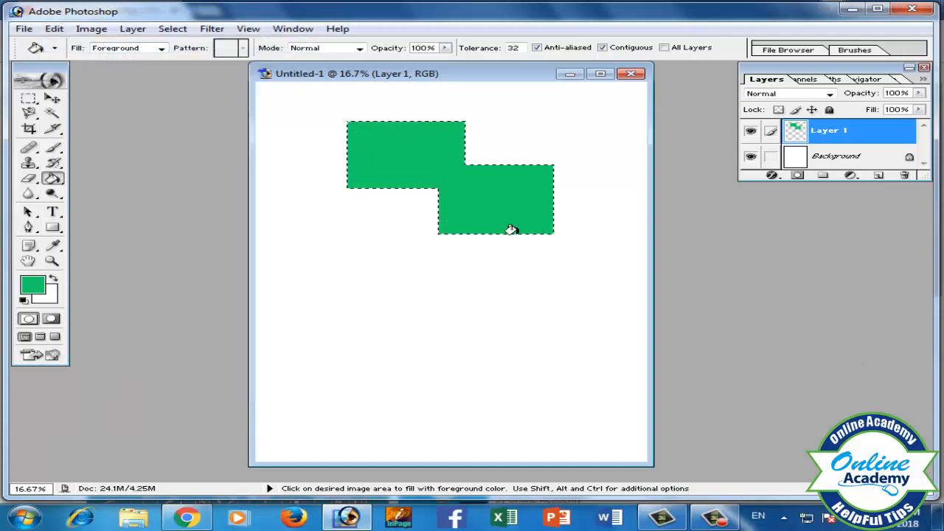
{"action": "left_click", "coordinate": [55, 29]}
{"action": "left_click", "coordinate": [96, 45]}
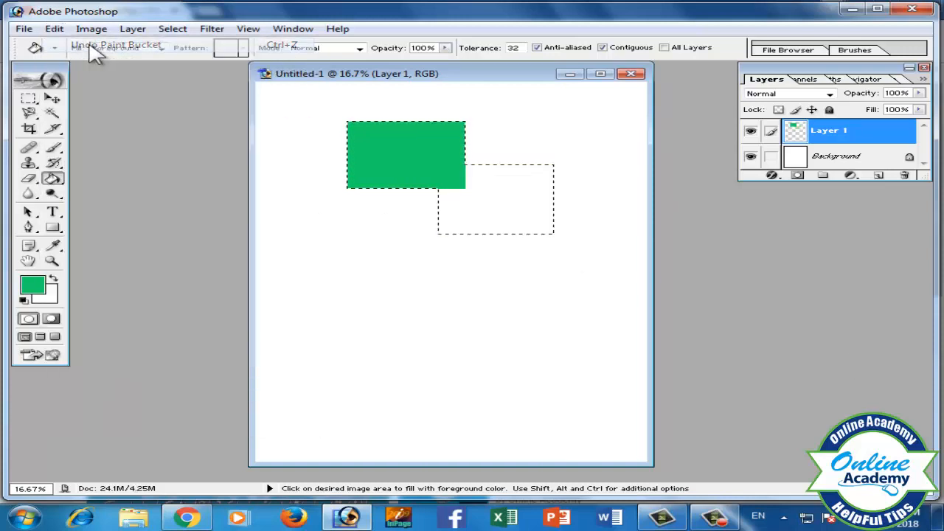
{"action": "left_click", "coordinate": [56, 31]}
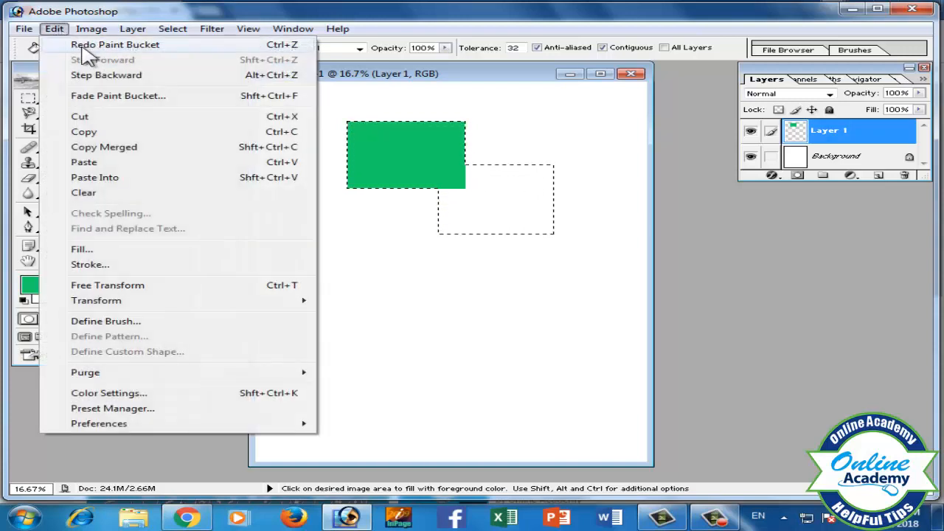
{"action": "left_click", "coordinate": [82, 46]}
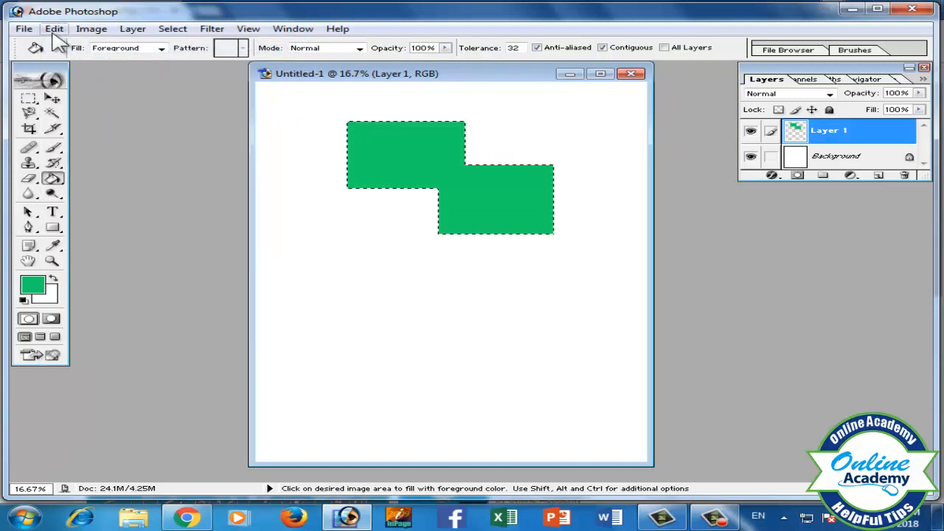
Step: Step backward through three history states to before the first rectangle's green fill
{"action": "left_click", "coordinate": [55, 29]}
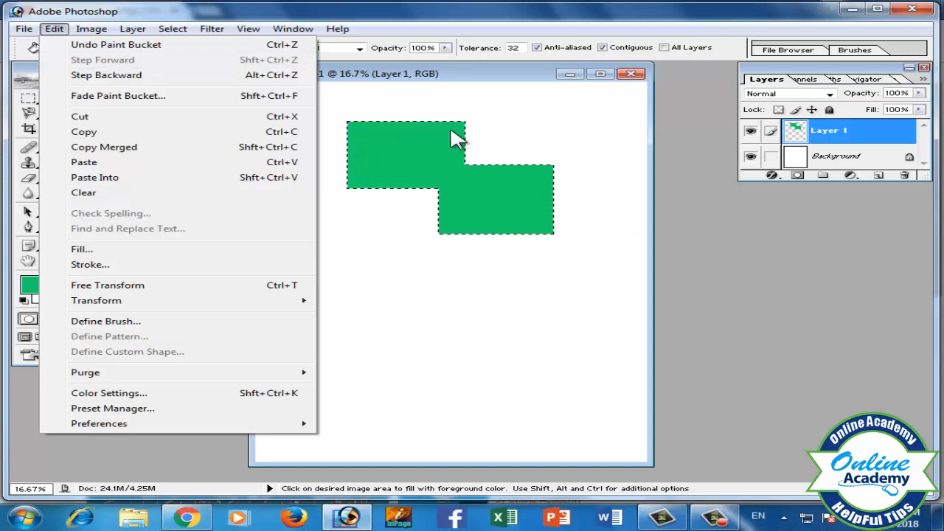
{"action": "left_click", "coordinate": [130, 74]}
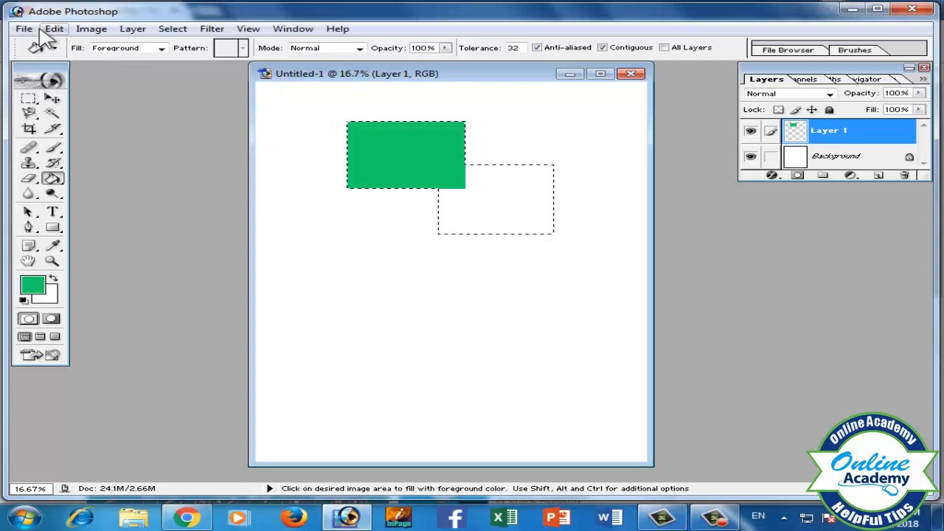
{"action": "key", "text": "ctrl+alt+z"}
{"action": "key", "text": "ctrl+alt+z"}
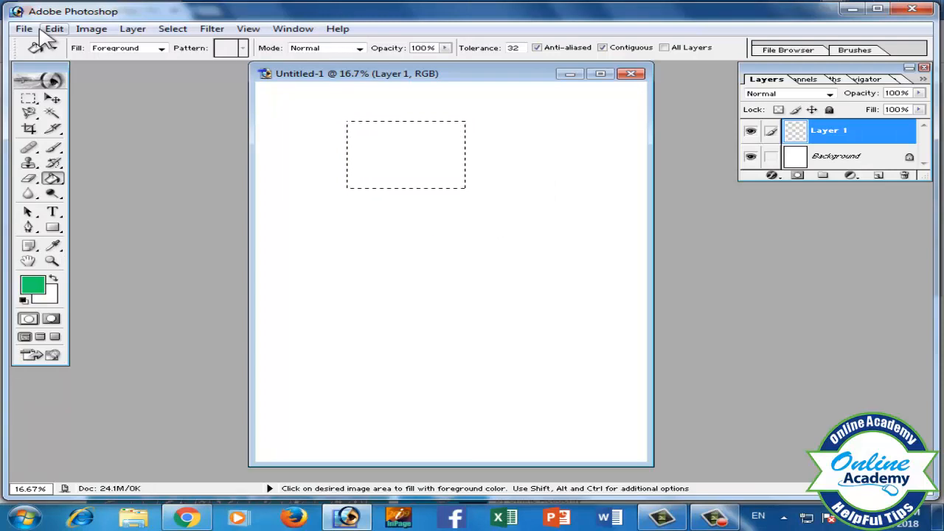
Step: Step forward through three history states to restore both green fills and the added selection
{"action": "left_click", "coordinate": [54, 28]}
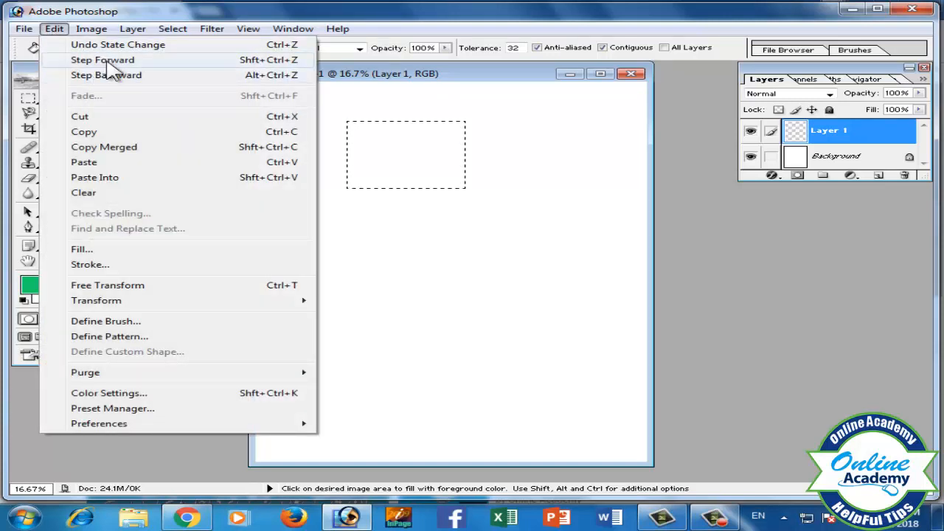
{"action": "left_click", "coordinate": [108, 62]}
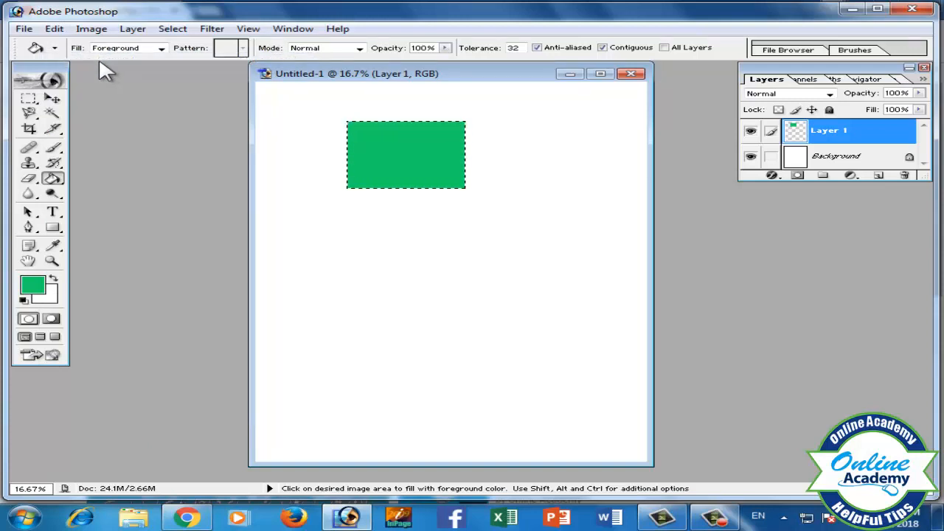
{"action": "key", "text": "ctrl+shift+z"}
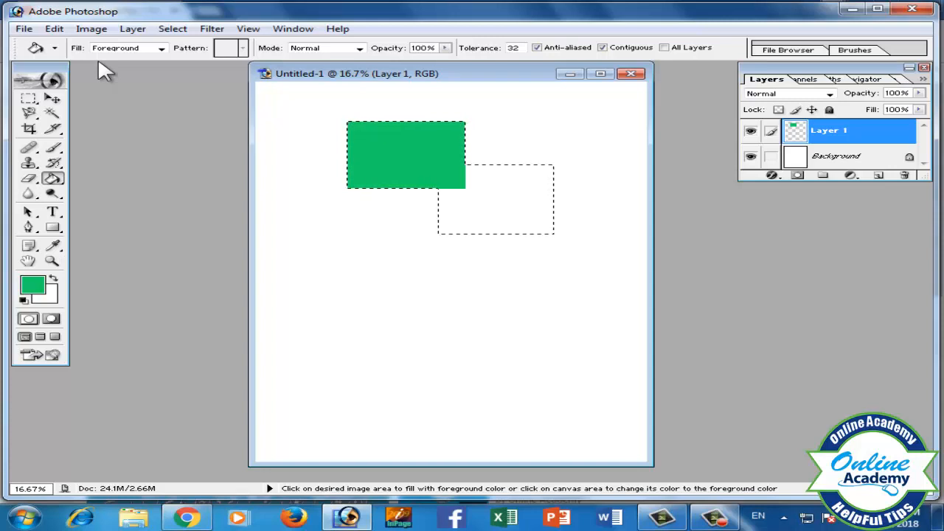
{"action": "key", "text": "ctrl+shift+z"}
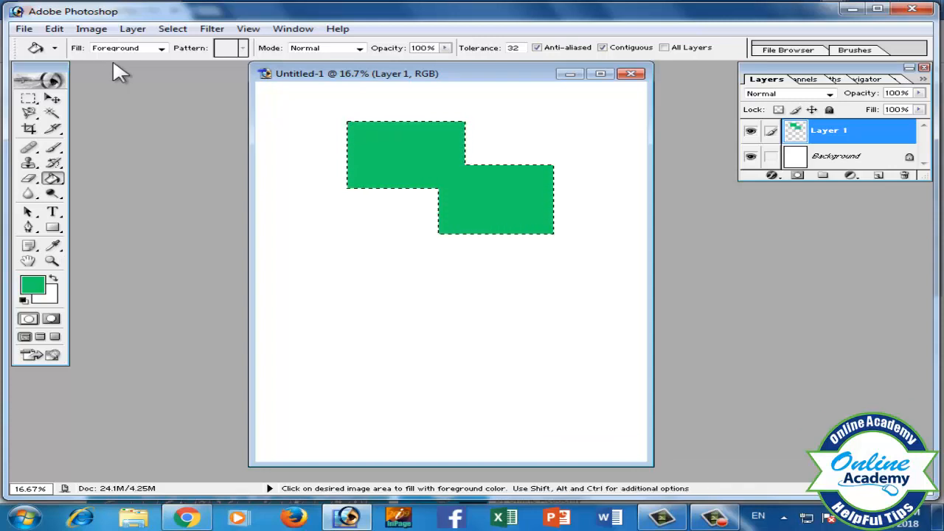
{"action": "left_click", "coordinate": [58, 29]}
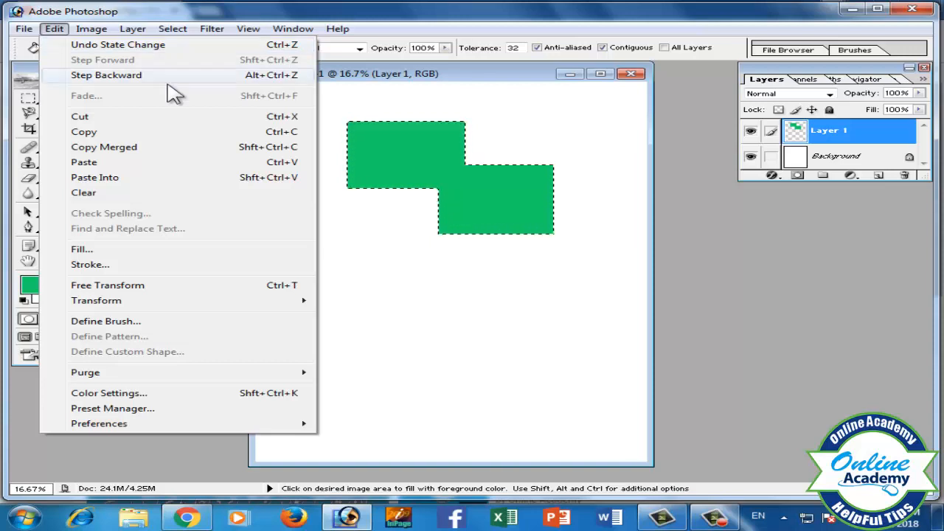
{"action": "left_click", "coordinate": [379, 255]}
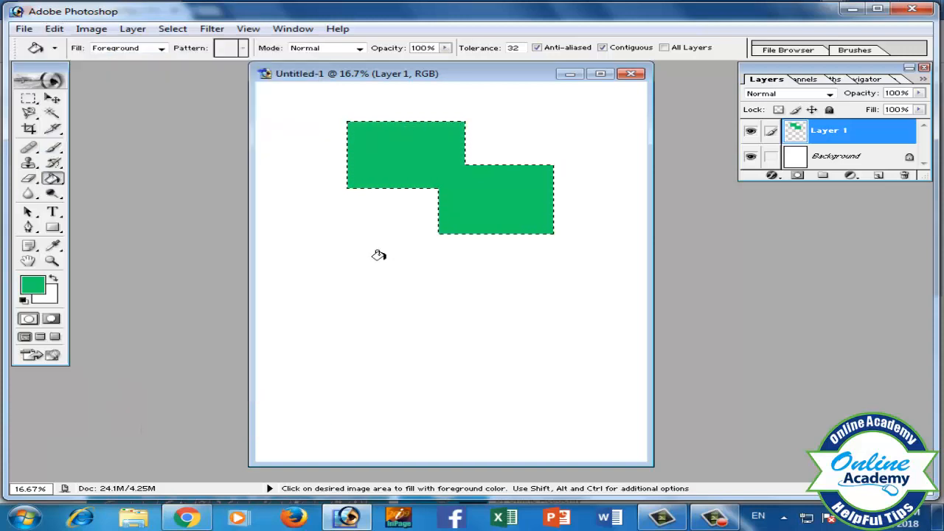
{"action": "left_click", "coordinate": [54, 29]}
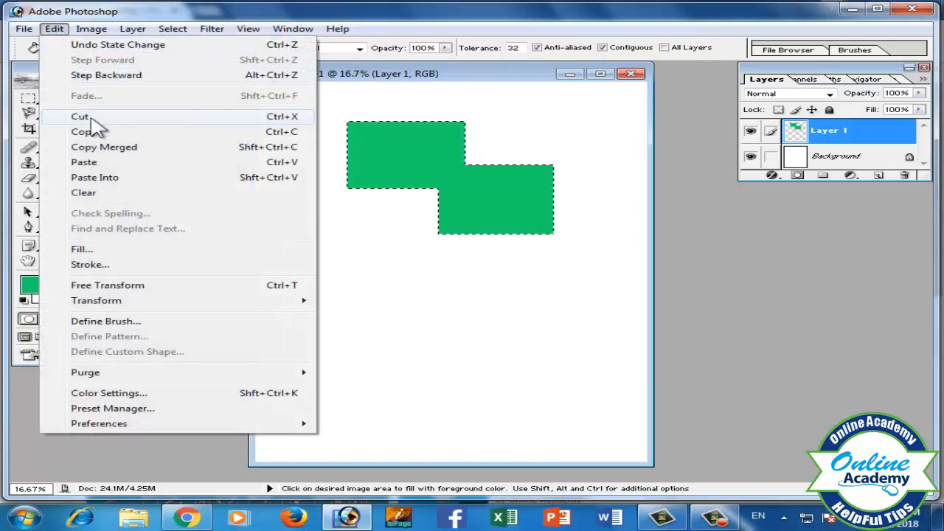
{"action": "left_click", "coordinate": [362, 229]}
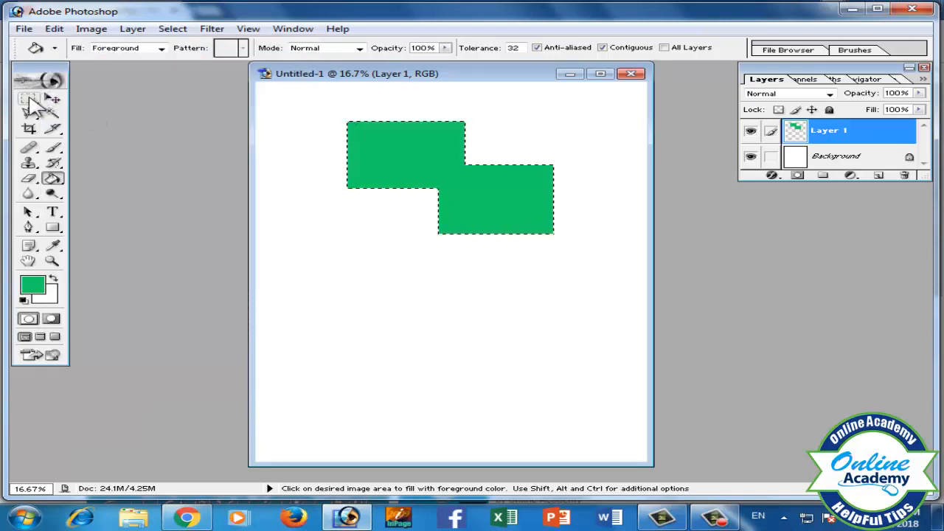
Step: Add a third rectangle below the green shapes to the selection and fill it with the green foreground colour
{"action": "left_click", "coordinate": [28, 99]}
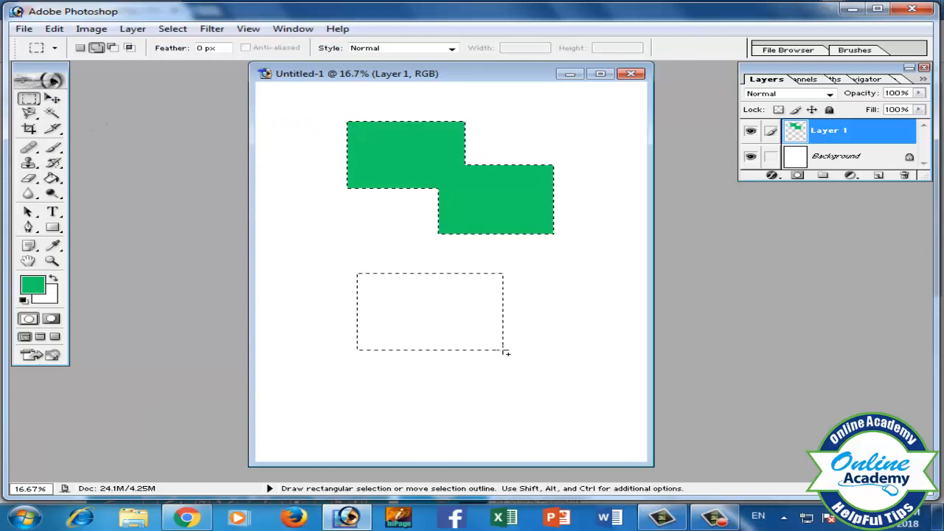
{"action": "left_click", "coordinate": [56, 28]}
{"action": "left_click", "coordinate": [405, 251]}
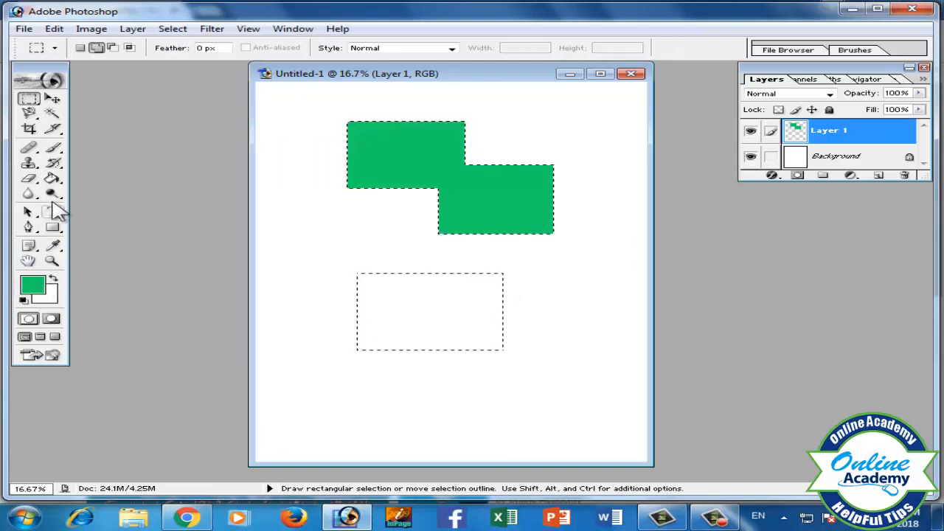
{"action": "left_click", "coordinate": [52, 179]}
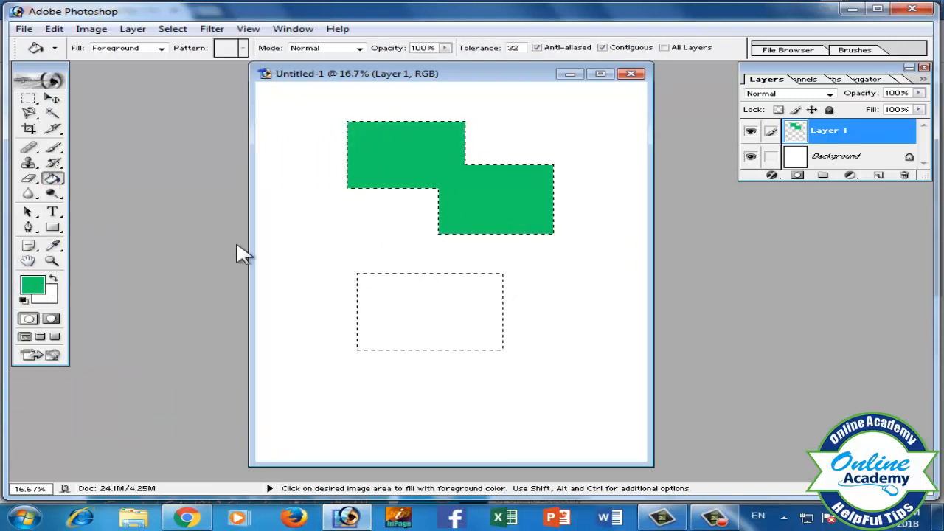
{"action": "left_click", "coordinate": [382, 318]}
Step: Open Fade for the third rectangle's Paint Bucket fill and lower its opacity to 31%
{"action": "left_click", "coordinate": [55, 29]}
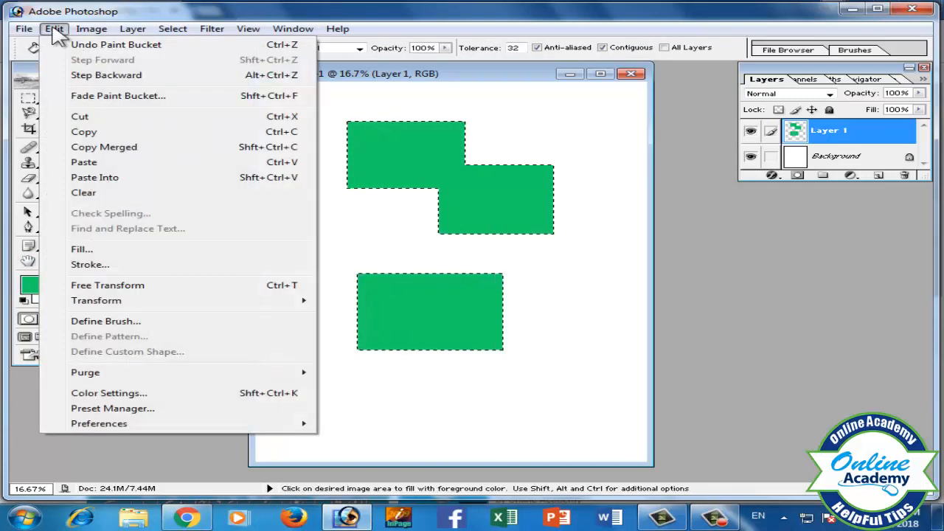
{"action": "left_click", "coordinate": [115, 96]}
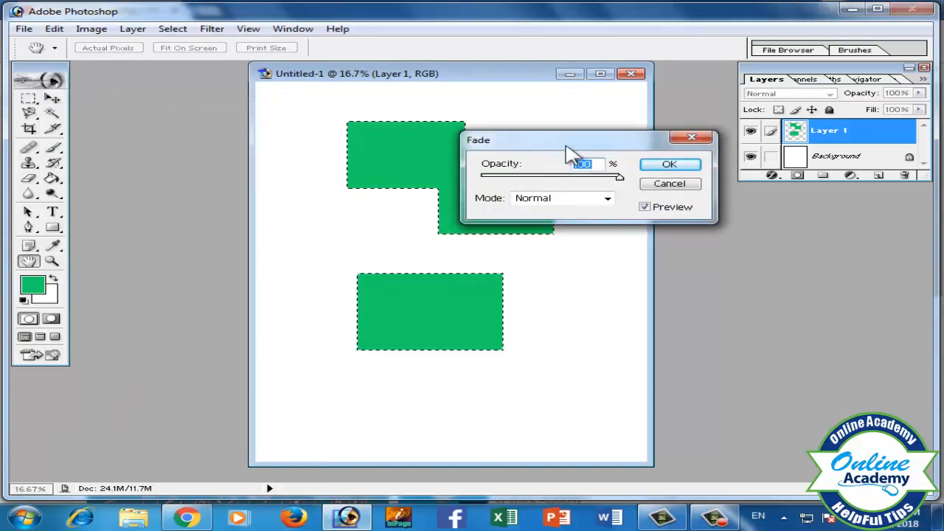
{"action": "left_click_drag", "start_coordinate": [567, 147], "coordinate": [568, 145]}
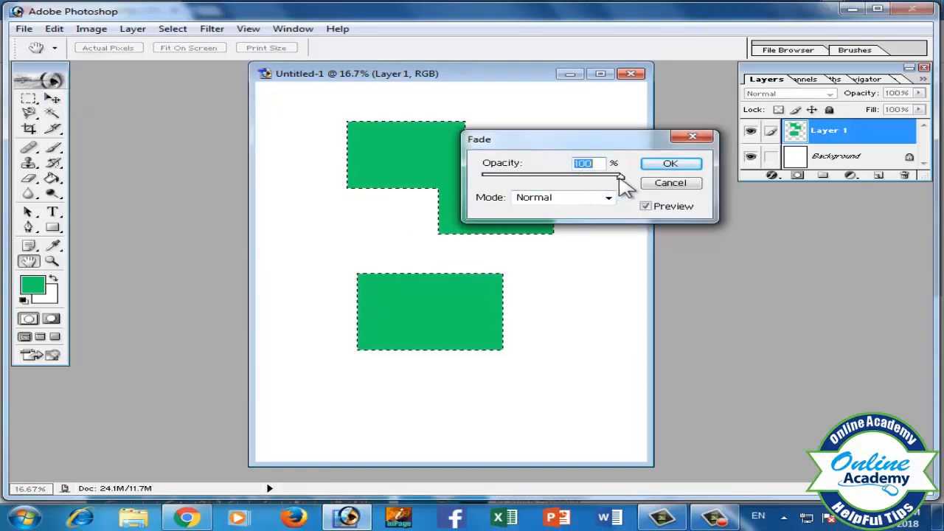
{"action": "left_click_drag", "start_coordinate": [617, 177], "coordinate": [587, 177]}
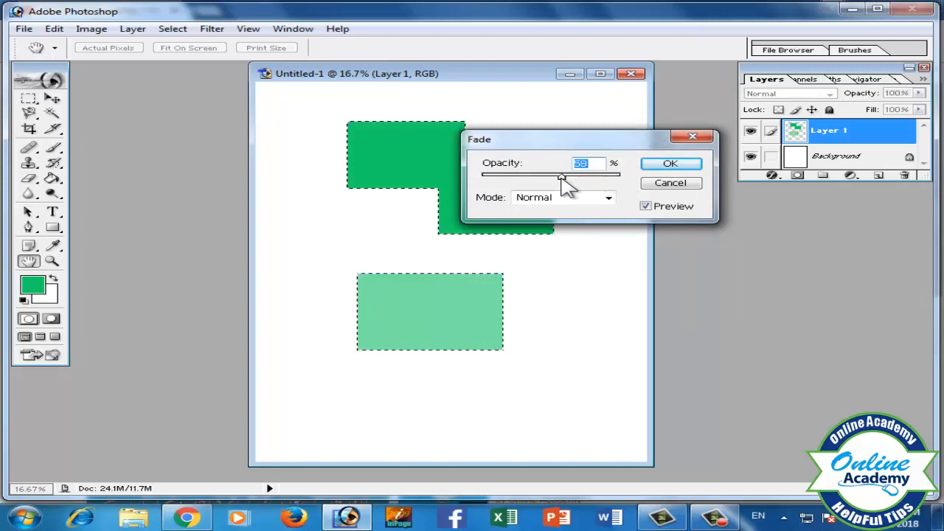
{"action": "left_click_drag", "start_coordinate": [543, 178], "coordinate": [539, 178]}
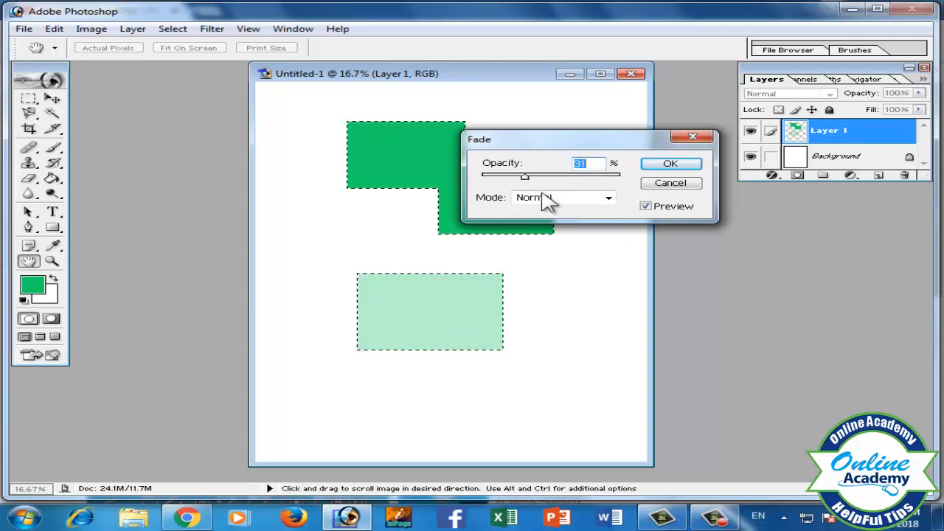
Step: Set the fade's blending mode to Dissolve and its opacity to 44%
{"action": "left_click", "coordinate": [610, 199]}
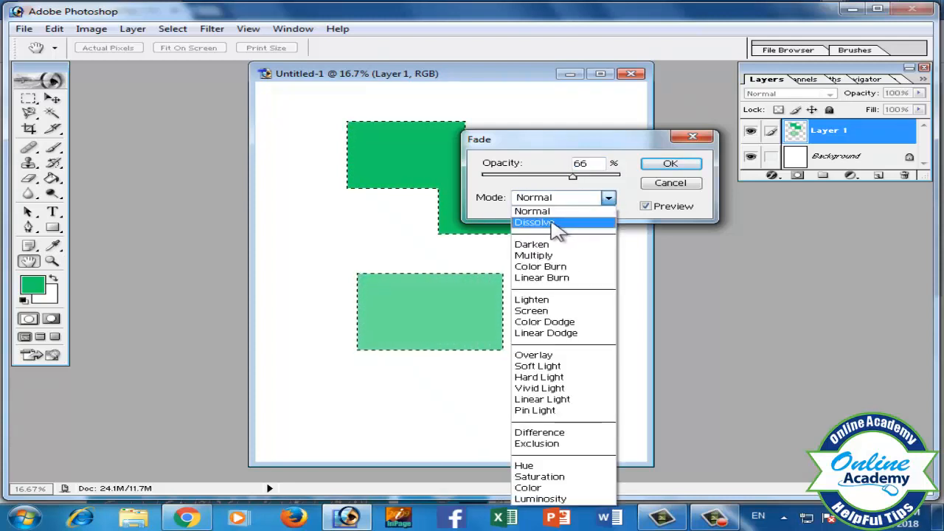
{"action": "left_click", "coordinate": [559, 225]}
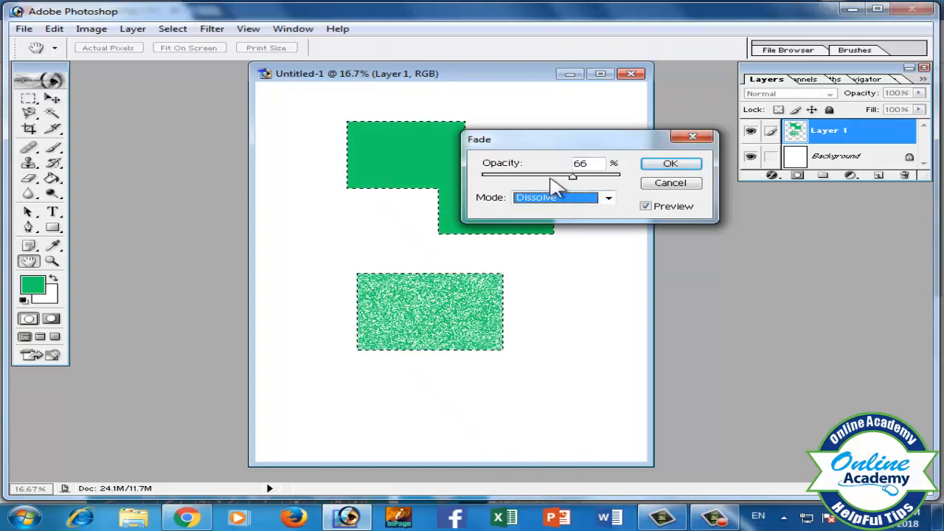
{"action": "left_click", "coordinate": [573, 177]}
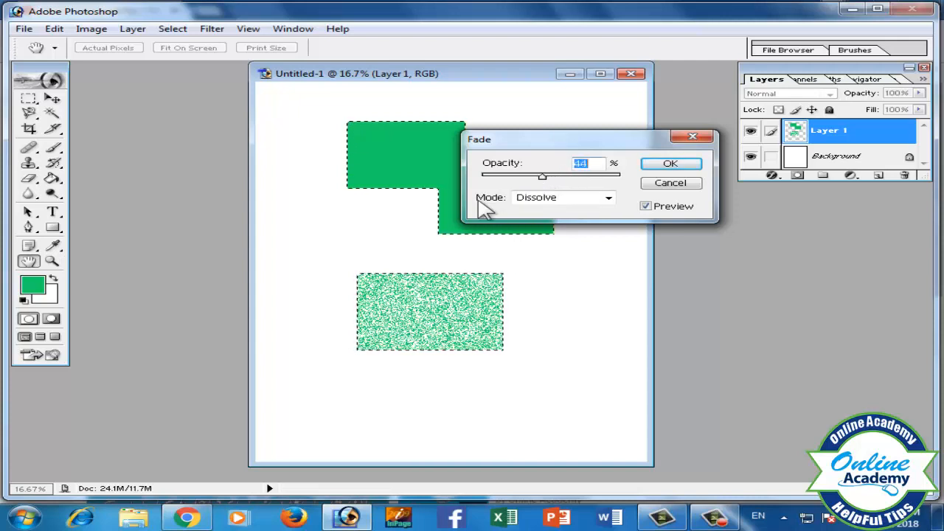
Step: Try the Darken, Multiply, Difference, Luminosity and Normal blending modes on the faded fill
{"action": "left_click", "coordinate": [608, 198]}
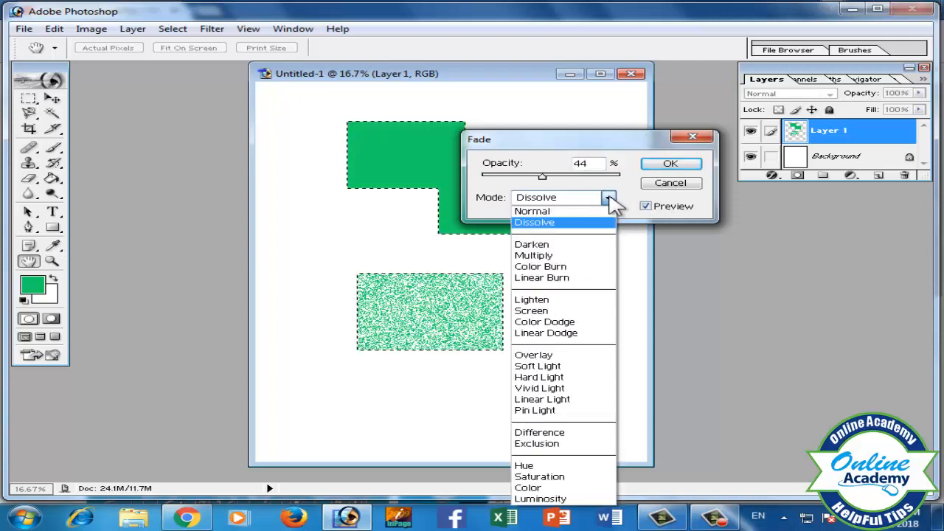
{"action": "left_click", "coordinate": [558, 244]}
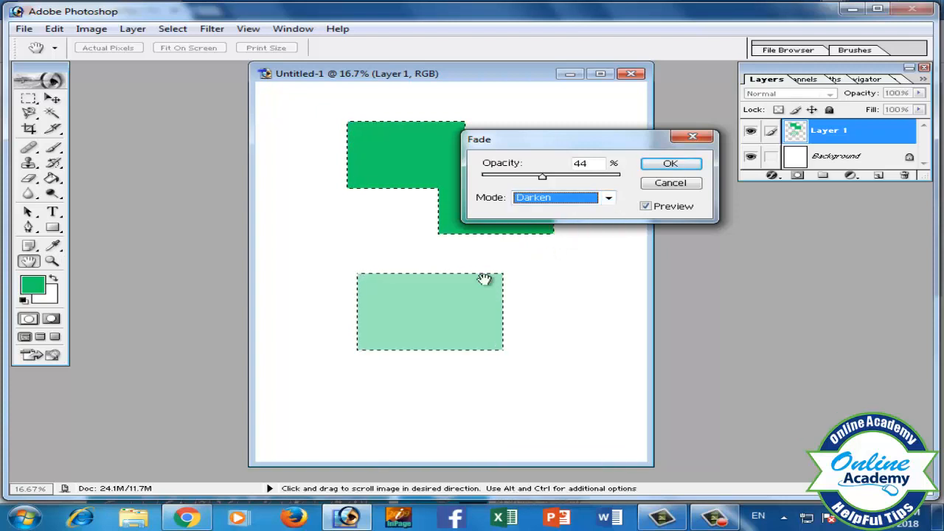
{"action": "left_click", "coordinate": [609, 198]}
{"action": "left_click", "coordinate": [528, 256]}
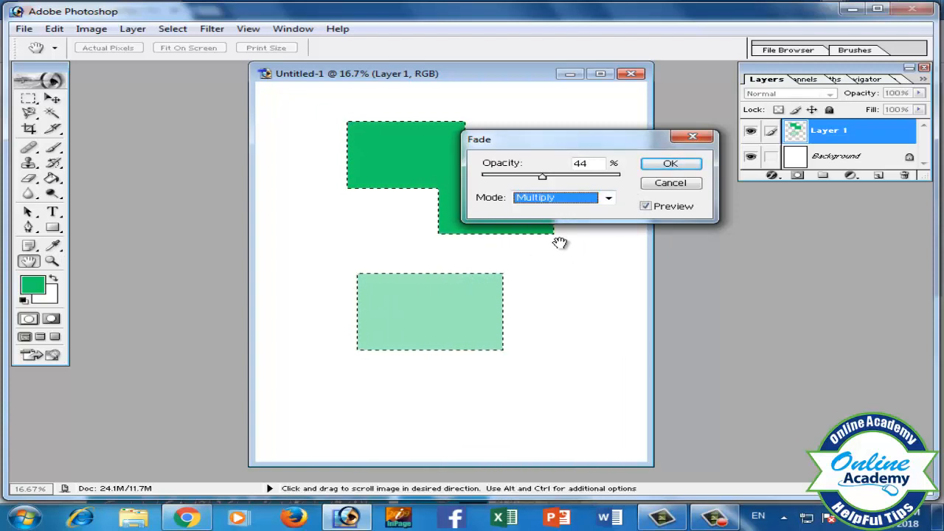
{"action": "left_click", "coordinate": [608, 199]}
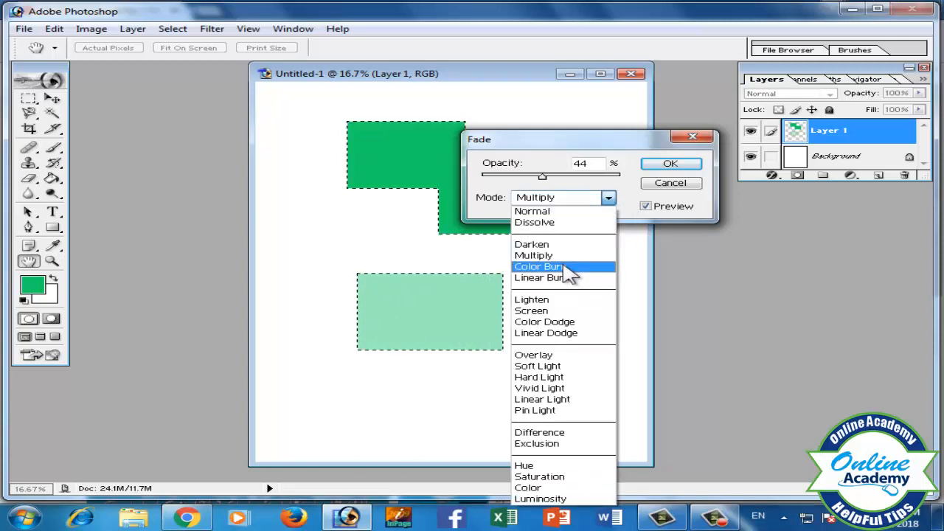
{"action": "left_click", "coordinate": [543, 433]}
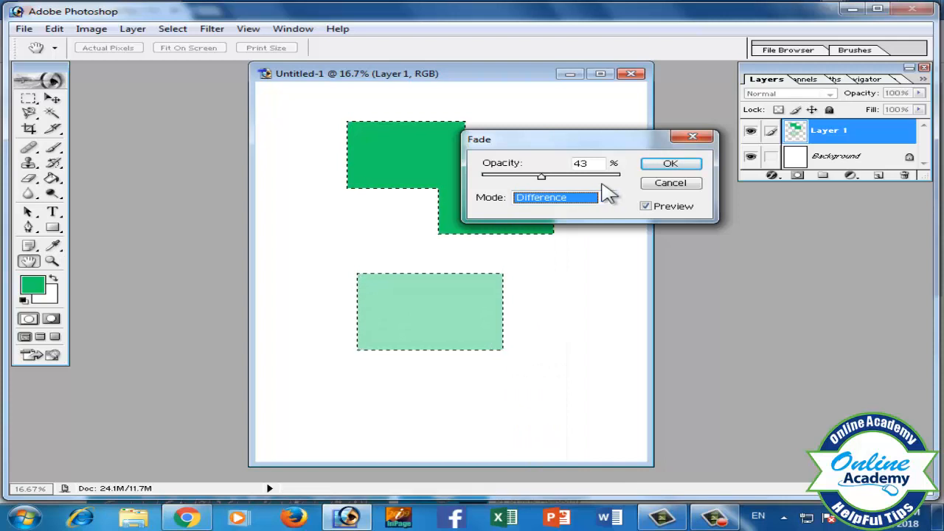
{"action": "left_click", "coordinate": [608, 199]}
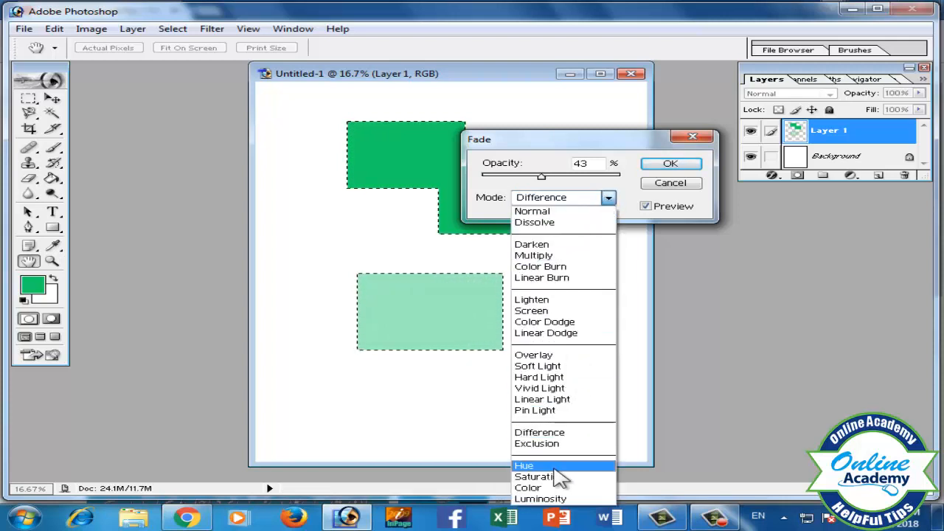
{"action": "left_click", "coordinate": [545, 499]}
{"action": "left_click", "coordinate": [608, 197]}
{"action": "left_click", "coordinate": [544, 214]}
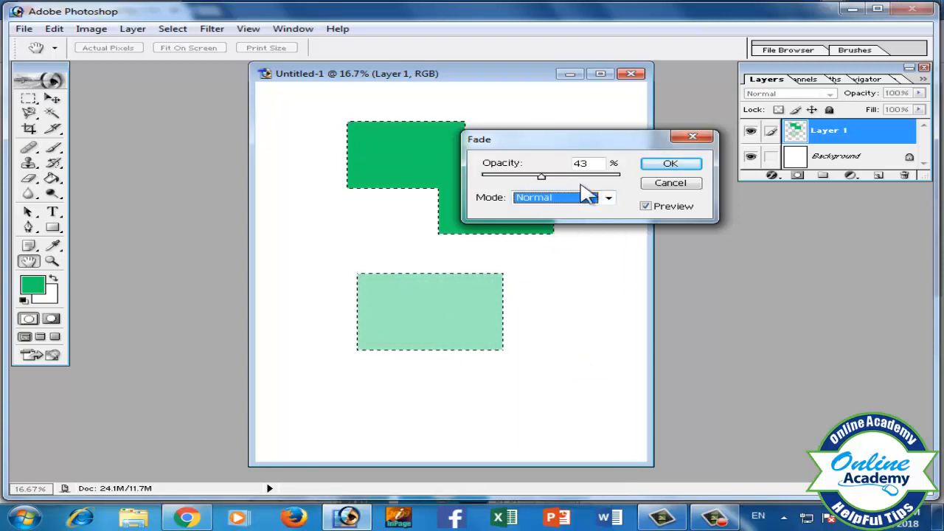
Step: Apply the fade to the third rectangle's fill in Dissolve mode at 43% opacity
{"action": "left_click", "coordinate": [608, 198]}
{"action": "left_click", "coordinate": [557, 223]}
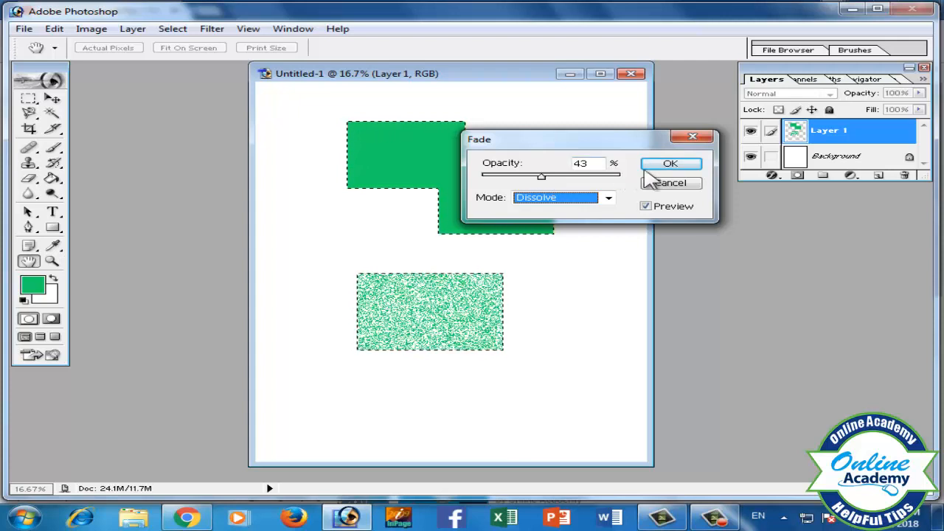
{"action": "left_click", "coordinate": [670, 164]}
{"action": "key", "text": "g"}
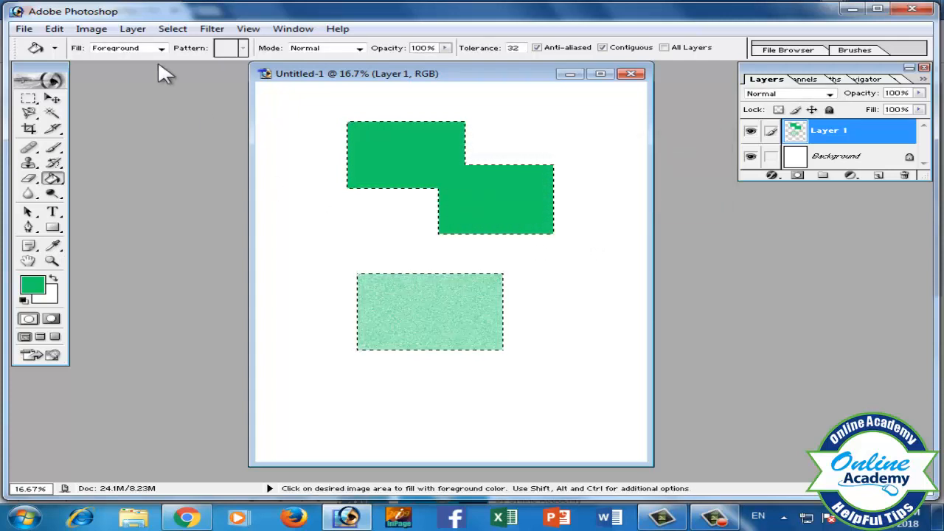
Step: Move the selected green rectangles slightly up and to the left on the canvas
{"action": "left_click", "coordinate": [59, 103]}
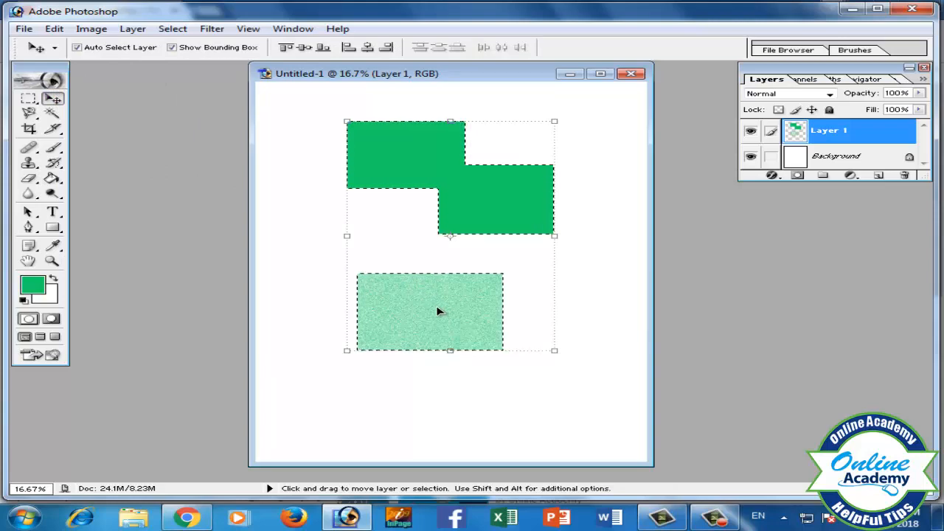
{"action": "mouse_move", "coordinate": [438, 311]}
{"action": "left_mouse_down"}
{"action": "mouse_move", "coordinate": [433, 280]}
{"action": "mouse_move", "coordinate": [431, 296]}
{"action": "left_mouse_up"}
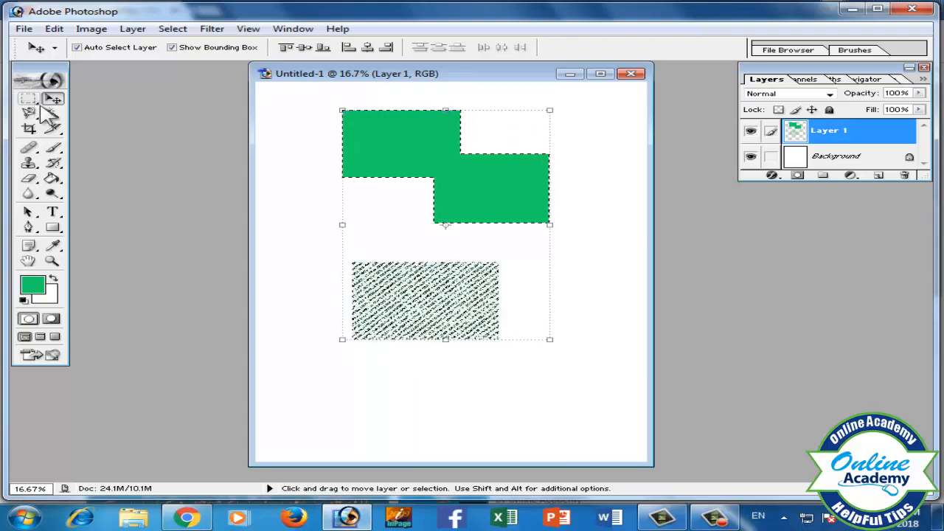
Step: Add a new empty layer above Layer 1 and clear the selection
{"action": "left_click", "coordinate": [880, 177]}
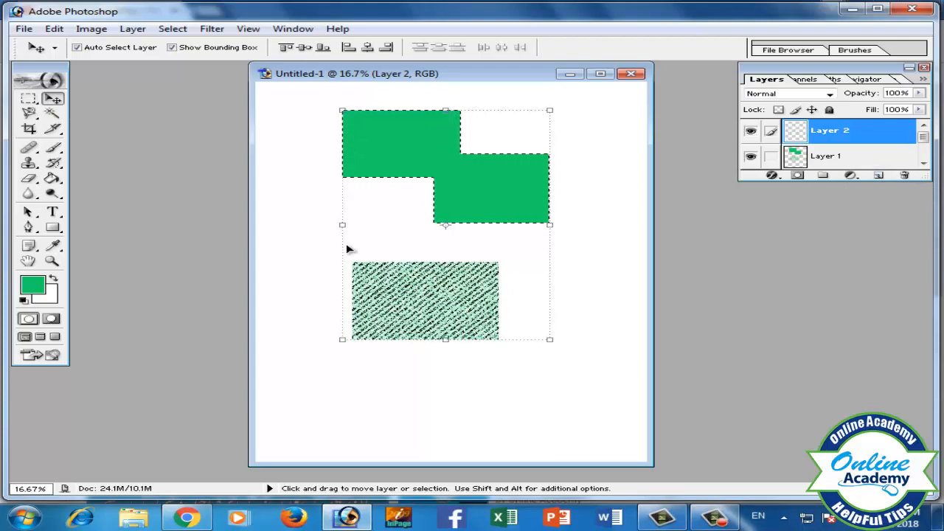
{"action": "key", "text": "ctrl+d"}
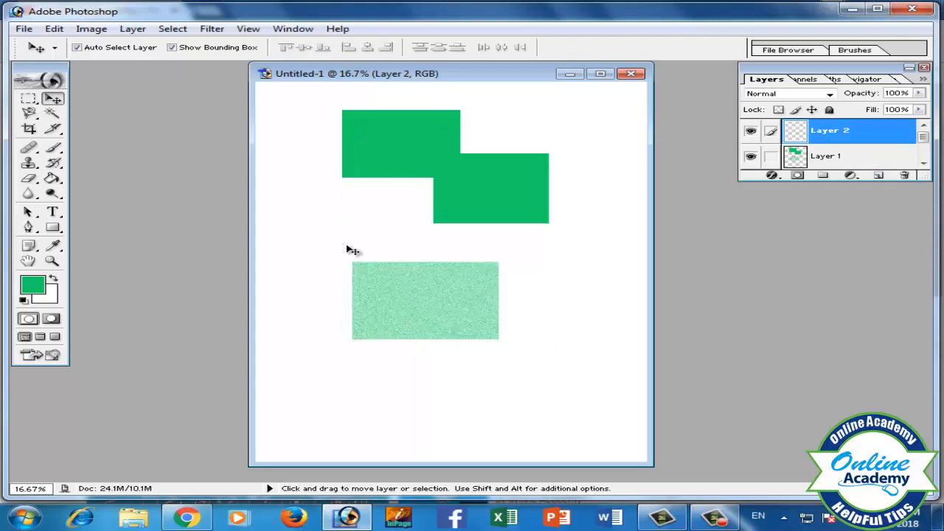
{"action": "left_click", "coordinate": [54, 28]}
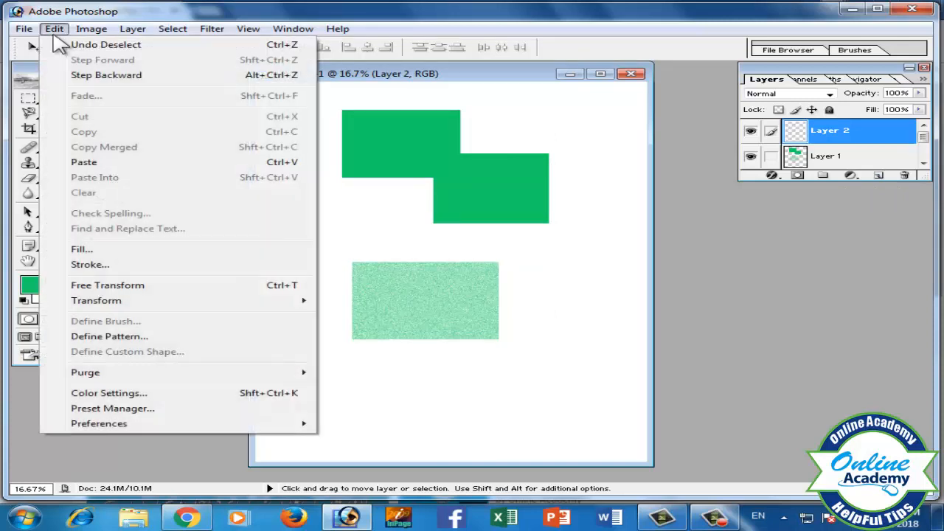
{"action": "left_click", "coordinate": [362, 229]}
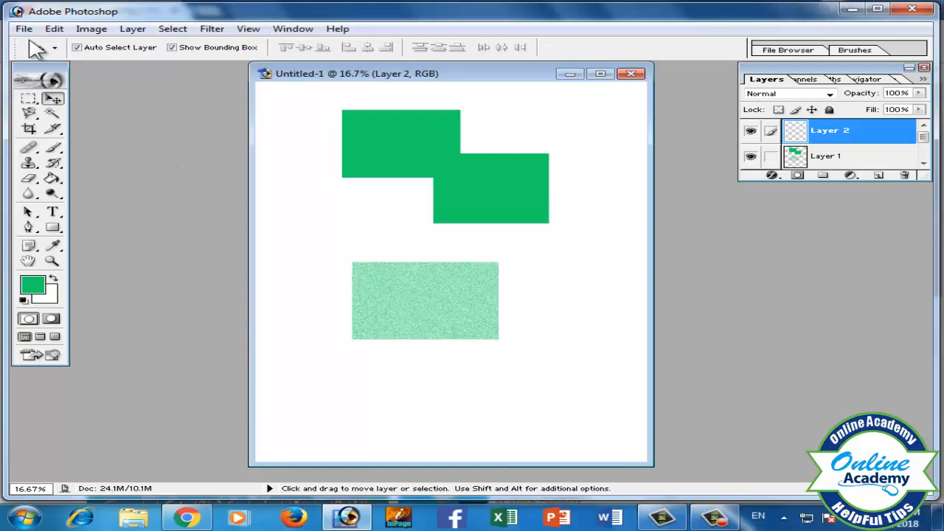
Step: Open the image old-parchment-red-wax-seal-17349605 from New folder
{"action": "left_click", "coordinate": [24, 29]}
{"action": "left_click", "coordinate": [59, 60]}
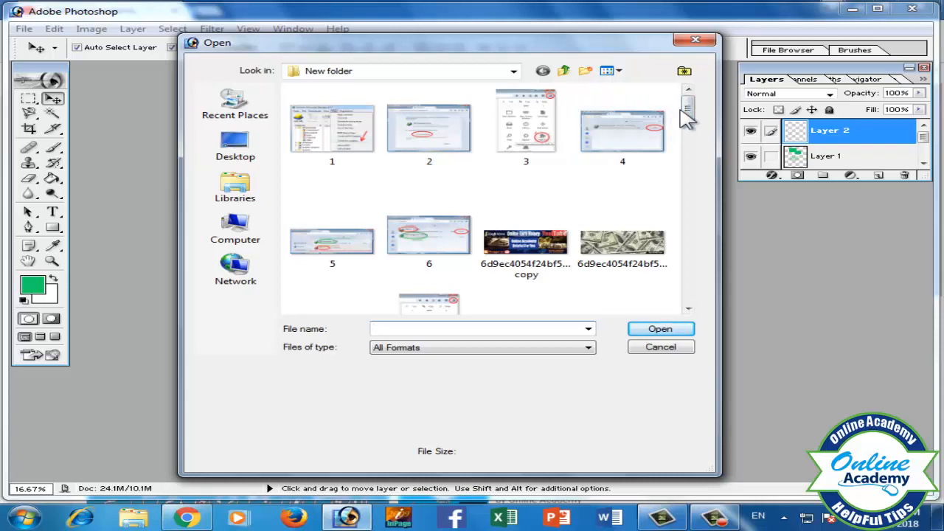
{"action": "left_click_drag", "start_coordinate": [683, 110], "coordinate": [705, 227]}
{"action": "double_click", "coordinate": [622, 222]}
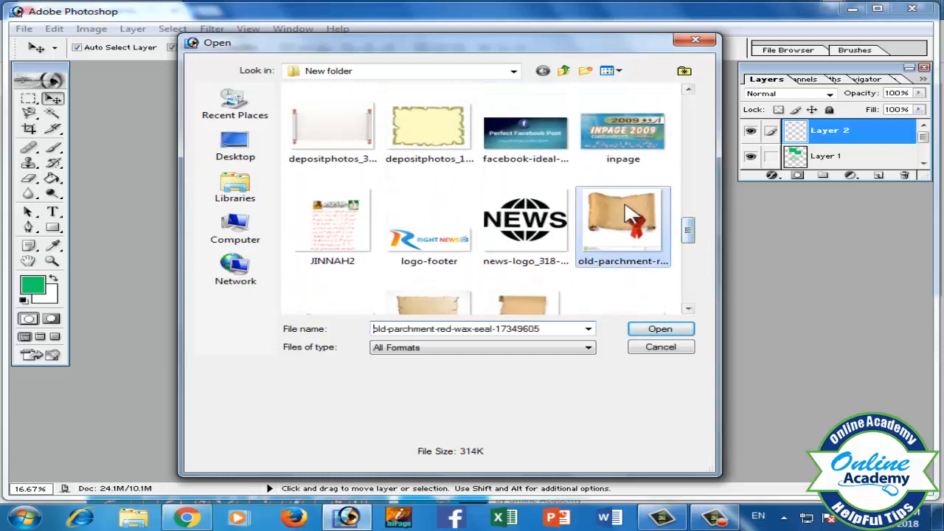
Step: Arrange the parchment image and Untitled-1 windows side by side, and make the parchment image active
{"action": "left_click_drag", "start_coordinate": [265, 74], "coordinate": [590, 179]}
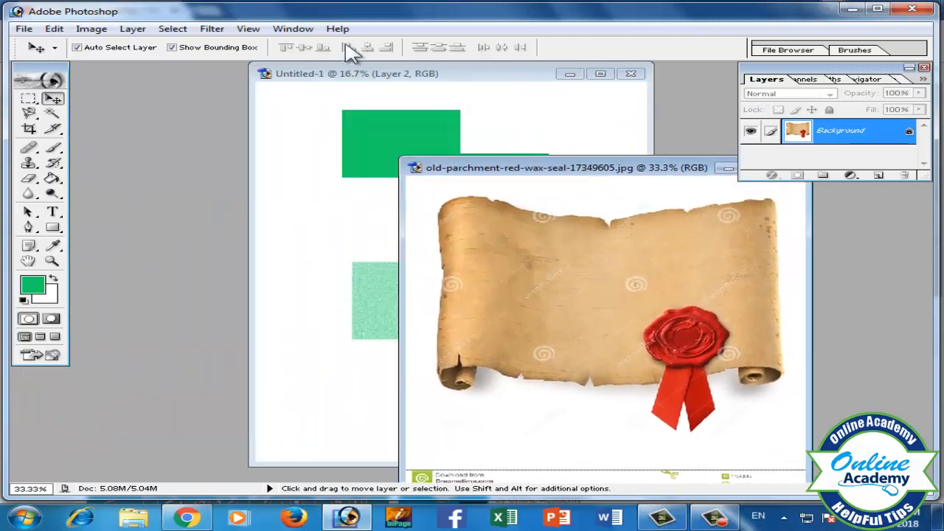
{"action": "left_click", "coordinate": [461, 76]}
{"action": "left_click_drag", "start_coordinate": [461, 76], "coordinate": [304, 89]}
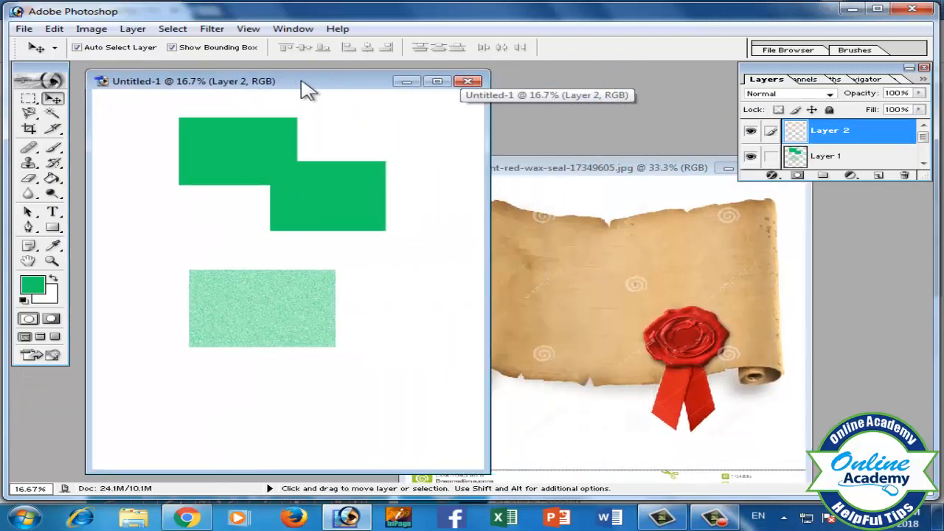
{"action": "left_click", "coordinate": [566, 168]}
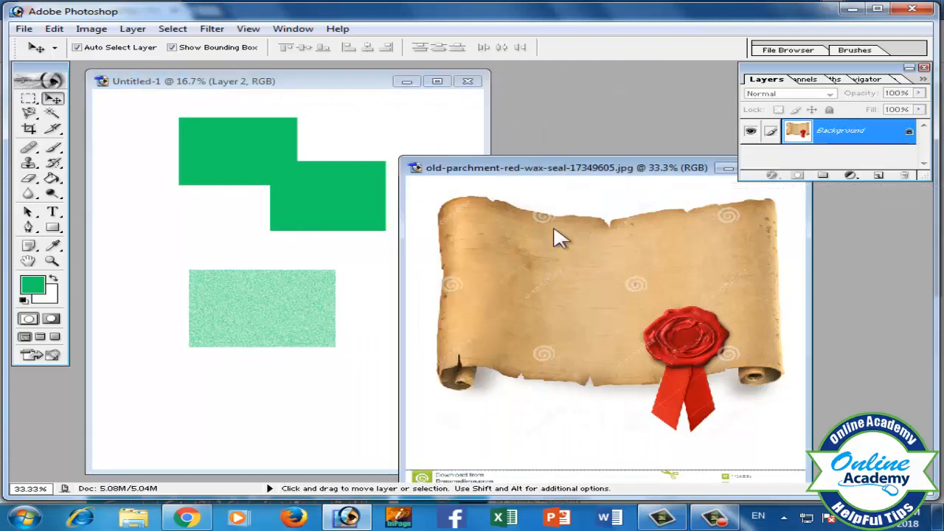
Step: Select a rectangular area on the parchment's upper left and add another around the red wax seal and ribbon
{"action": "left_click", "coordinate": [53, 29]}
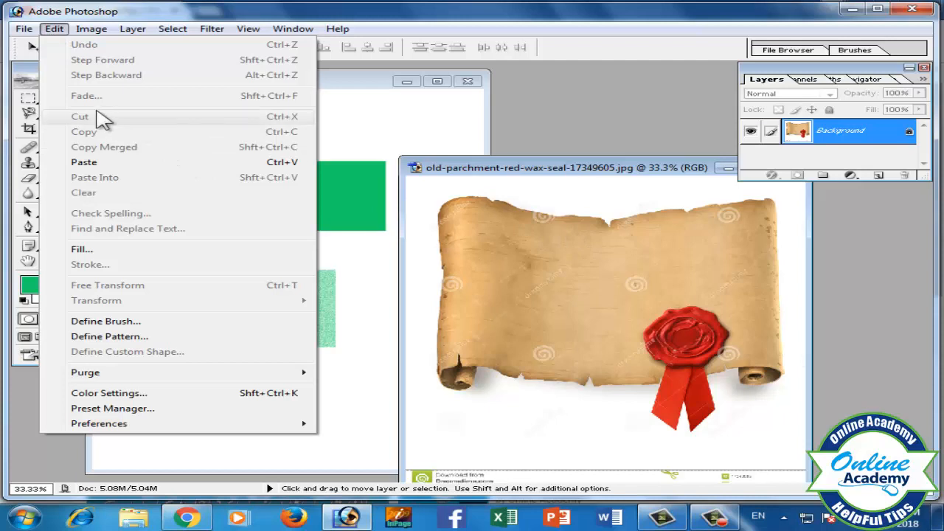
{"action": "left_click", "coordinate": [573, 82]}
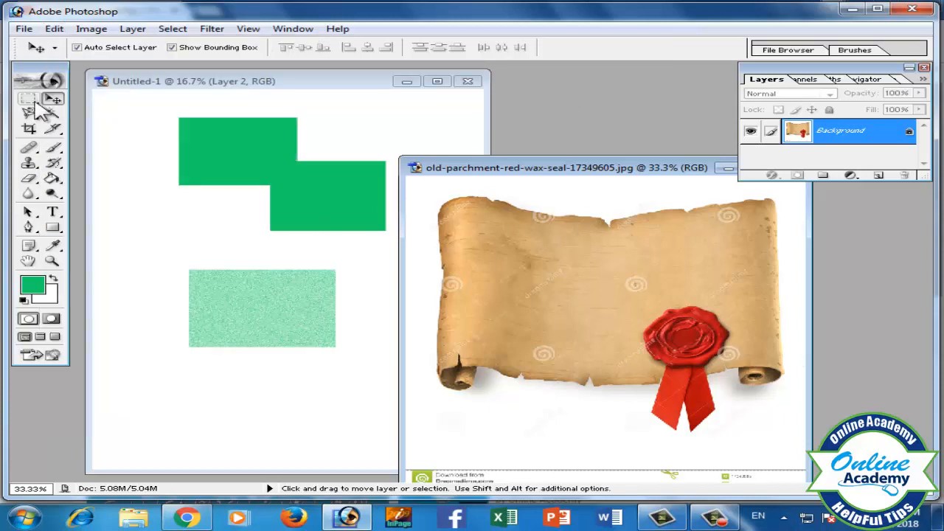
{"action": "left_click", "coordinate": [34, 104]}
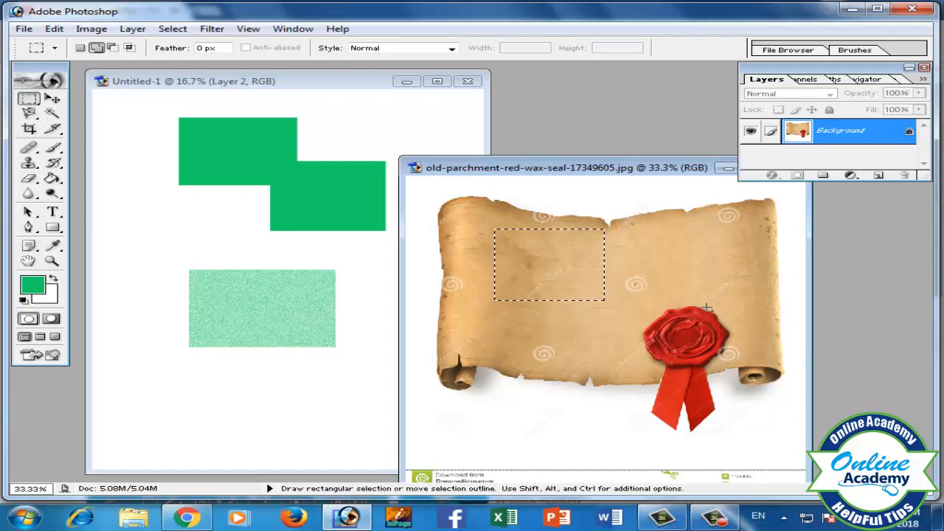
{"action": "left_click_drag", "start_coordinate": [664, 364], "coordinate": [753, 431]}
Step: Subtract the rectangle on the parchment's upper left from the selection, keeping the one around the seal
{"action": "left_click", "coordinate": [113, 48]}
{"action": "left_click_drag", "start_coordinate": [483, 212], "coordinate": [520, 308]}
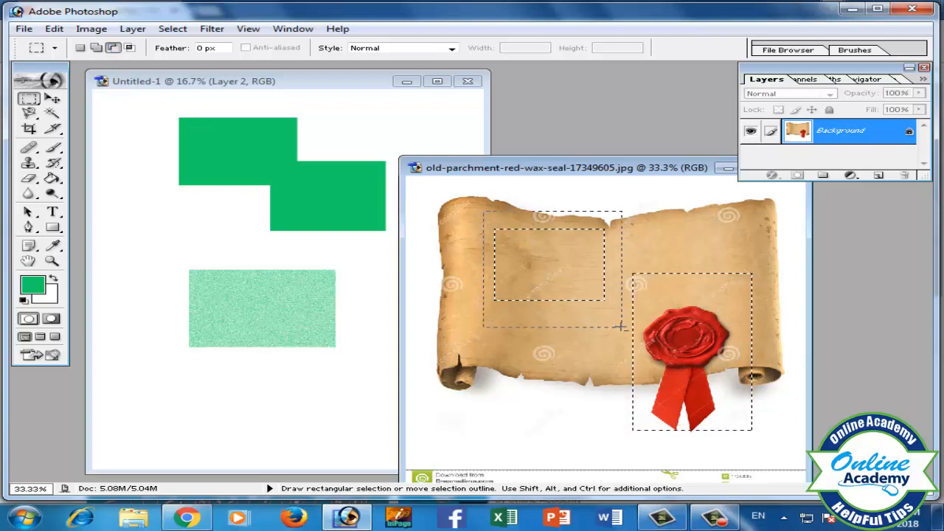
Step: Finish subtracting the upper-left rectangle from the parchment selection and copy the remaining area around the wax seal
{"action": "left_click_drag", "start_coordinate": [621, 327], "coordinate": [617, 316]}
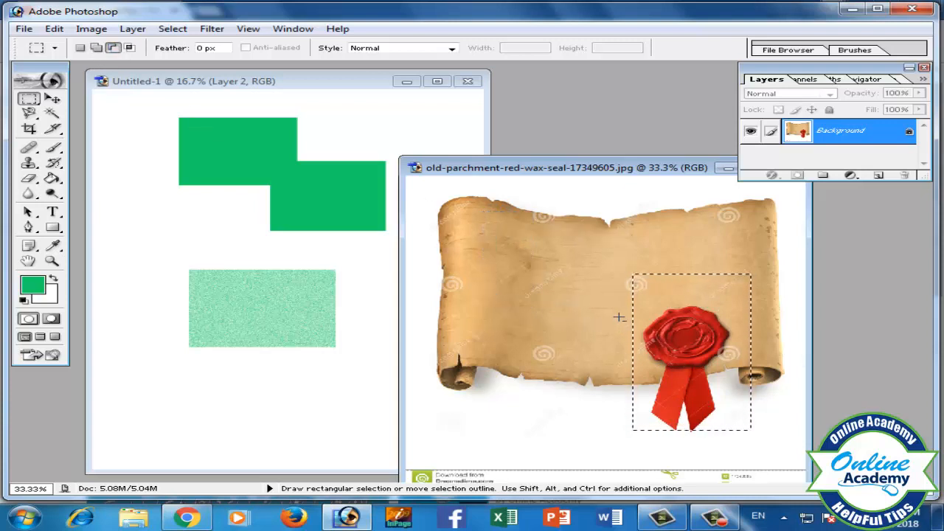
{"action": "left_click", "coordinate": [80, 49]}
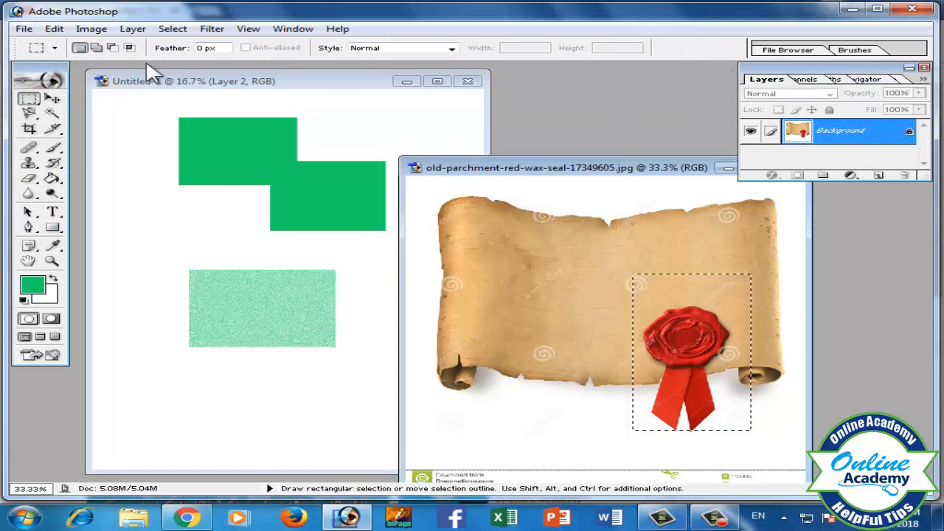
{"action": "left_click", "coordinate": [55, 31]}
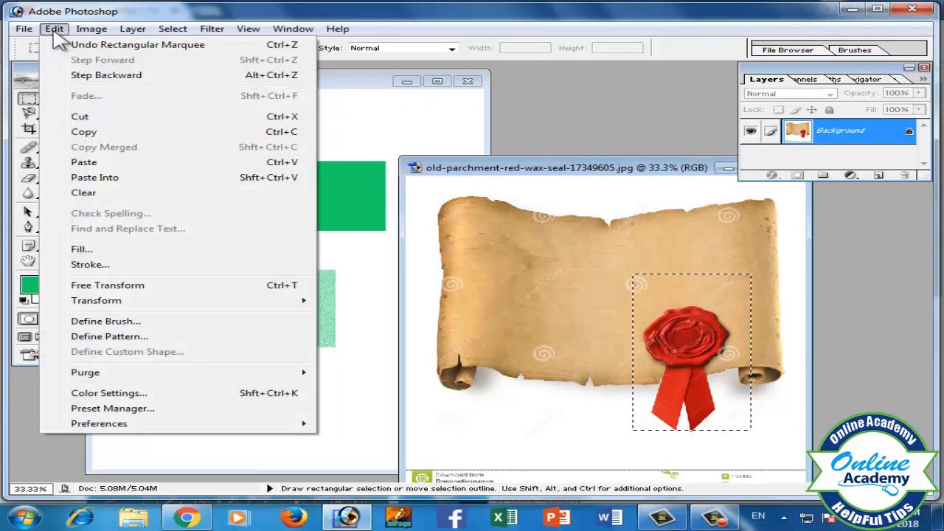
{"action": "left_click", "coordinate": [94, 133]}
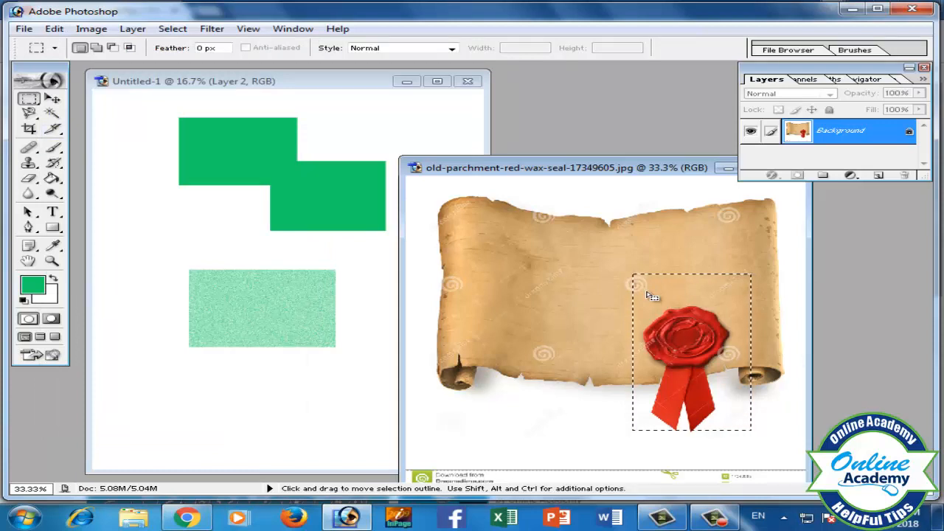
{"action": "key", "text": "ctrl"}
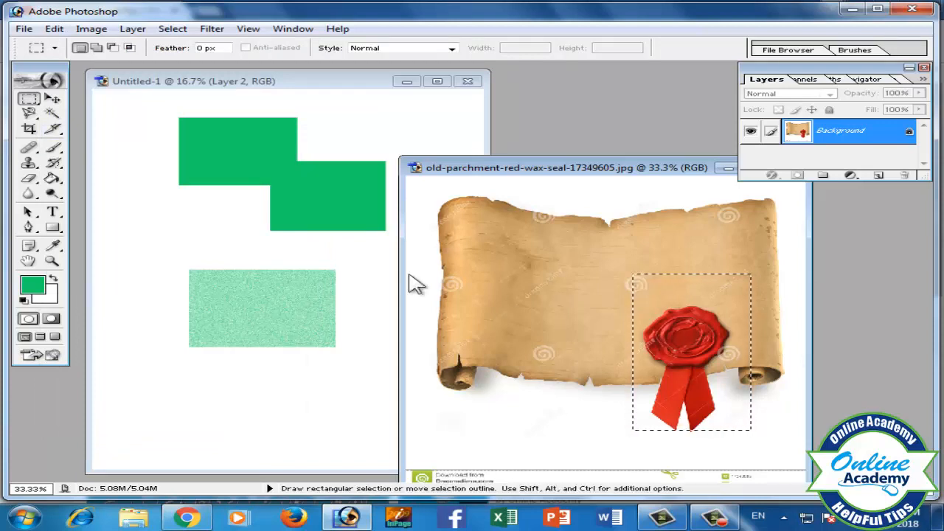
Step: Paste the copied seal into Untitled-1 and move it to the right of the speckled green rectangle
{"action": "left_click", "coordinate": [137, 230]}
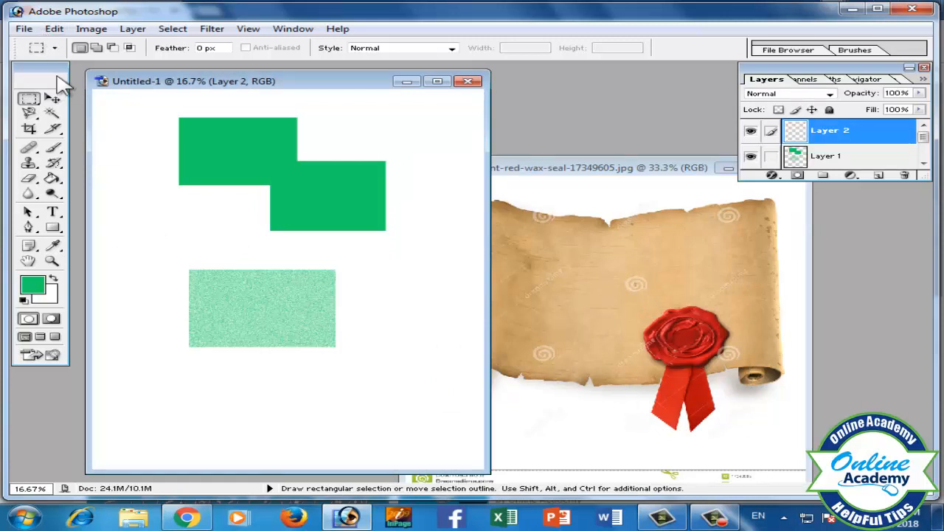
{"action": "left_click", "coordinate": [52, 31]}
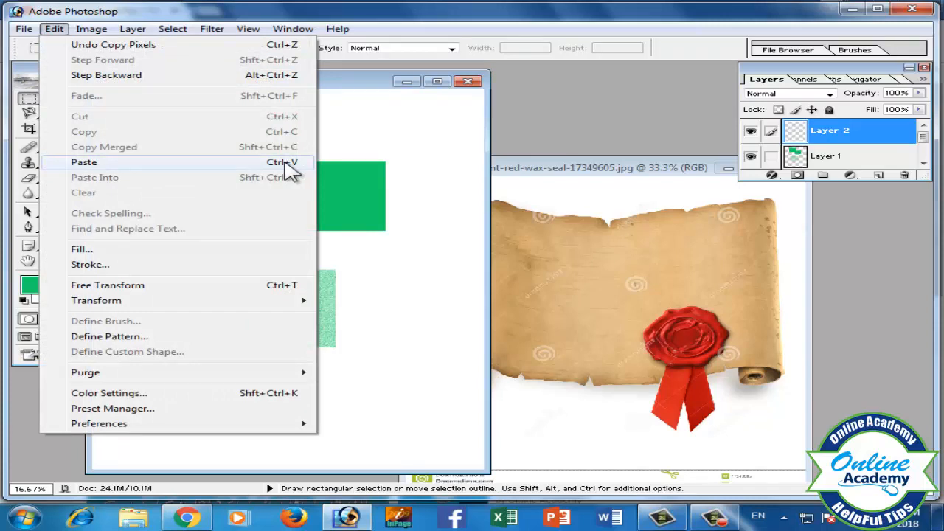
{"action": "left_click", "coordinate": [292, 166]}
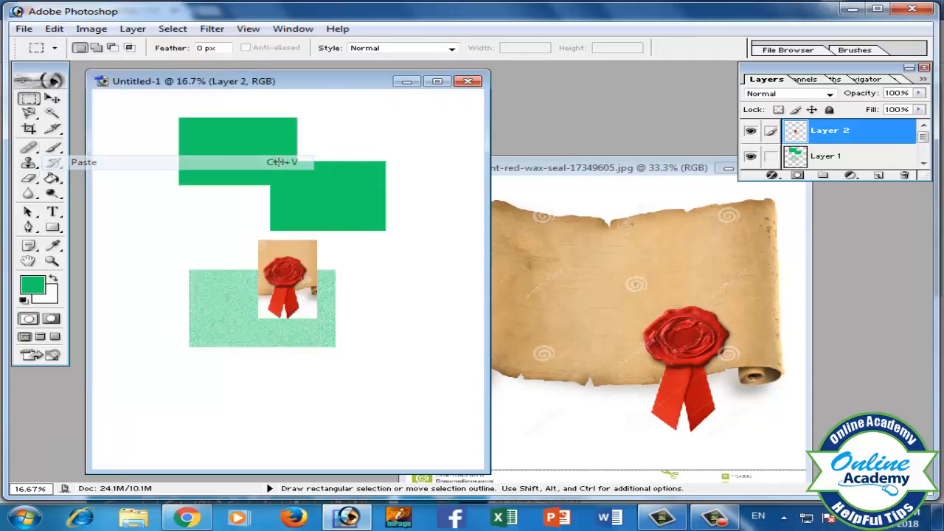
{"action": "left_click", "coordinate": [52, 98]}
{"action": "left_click_drag", "start_coordinate": [293, 259], "coordinate": [432, 284]}
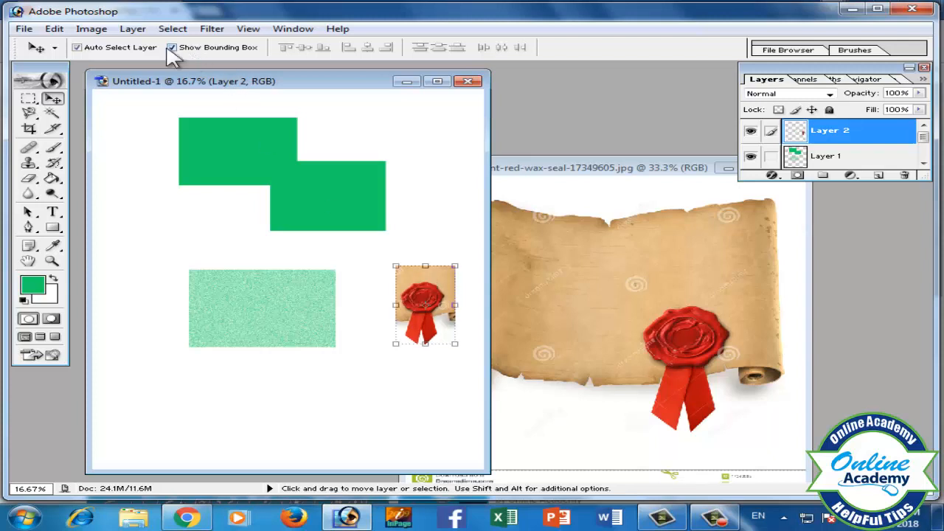
Step: Cut the selected area around the wax seal out of the parchment image
{"action": "left_click", "coordinate": [635, 266]}
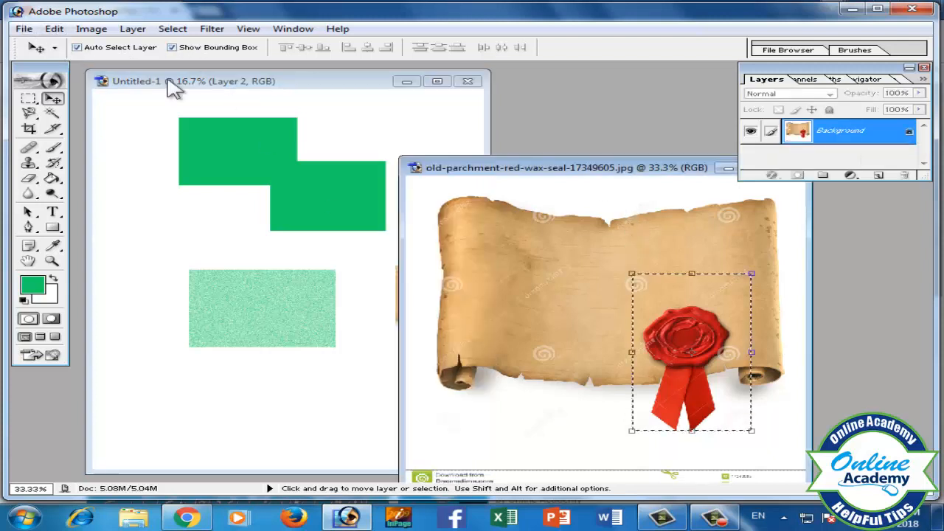
{"action": "left_click", "coordinate": [54, 29]}
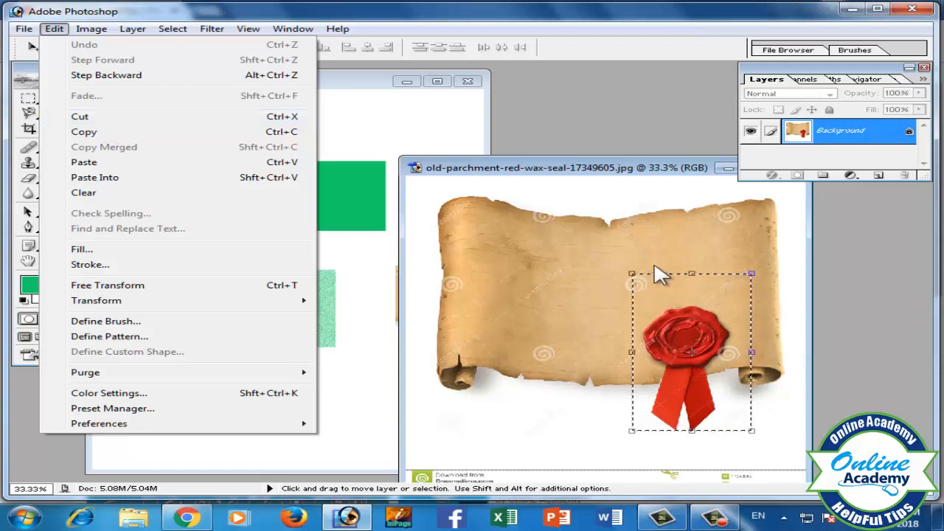
{"action": "left_click", "coordinate": [79, 119]}
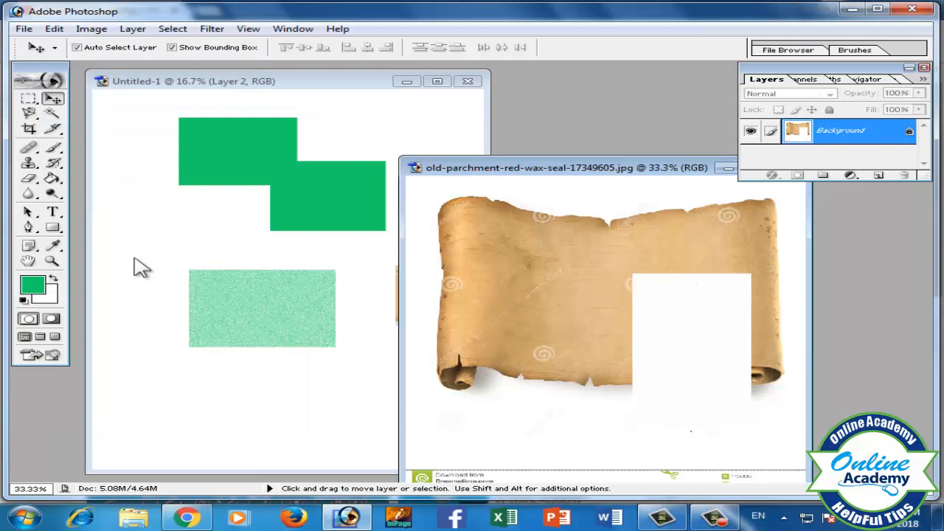
Step: Paste the cut seal into Untitled-1 and move it to the upper left of the speckled green rectangle
{"action": "left_click", "coordinate": [131, 230]}
{"action": "key", "text": "ctrl+v"}
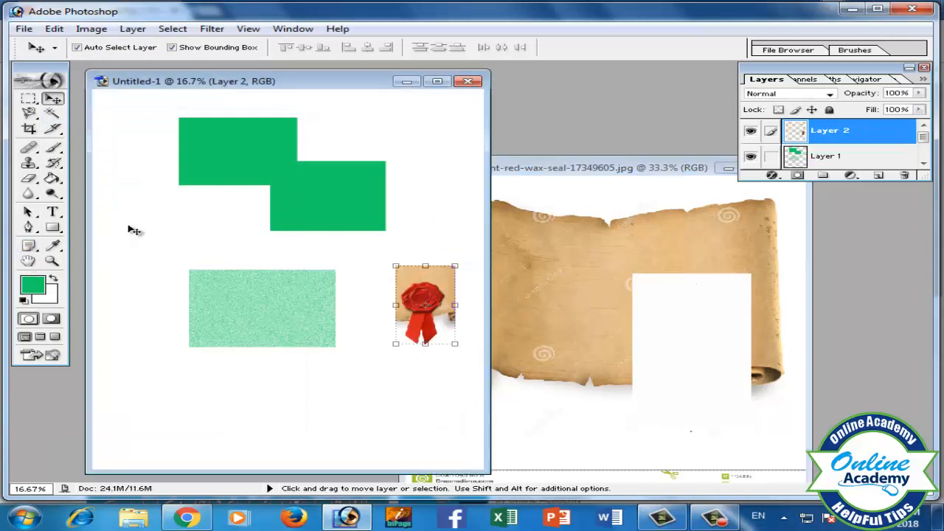
{"action": "key", "text": "ctrl+v"}
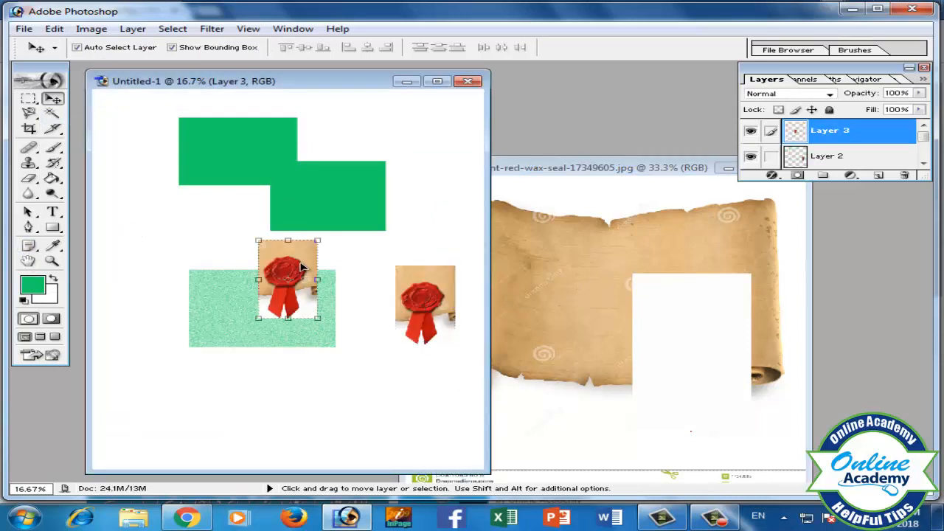
{"action": "left_click_drag", "start_coordinate": [301, 267], "coordinate": [174, 242]}
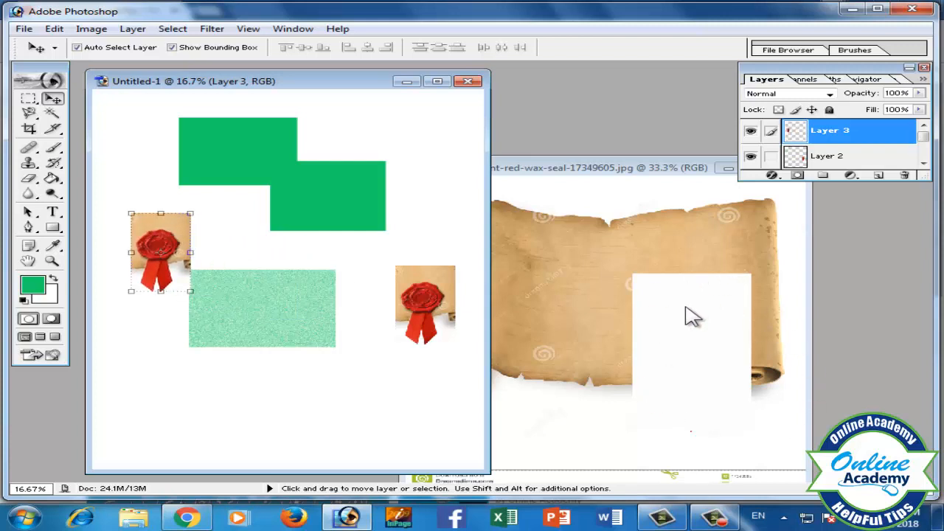
Step: Step backward through the seal moves and pastes until both pasted seals are removed from Untitled-1
{"action": "key", "text": "ctrl+z"}
{"action": "key", "text": "ctrl+z"}
{"action": "key", "text": "ctrl+alt+z"}
{"action": "key", "text": "ctrl+alt+z"}
{"action": "key", "text": "ctrl+alt+z"}
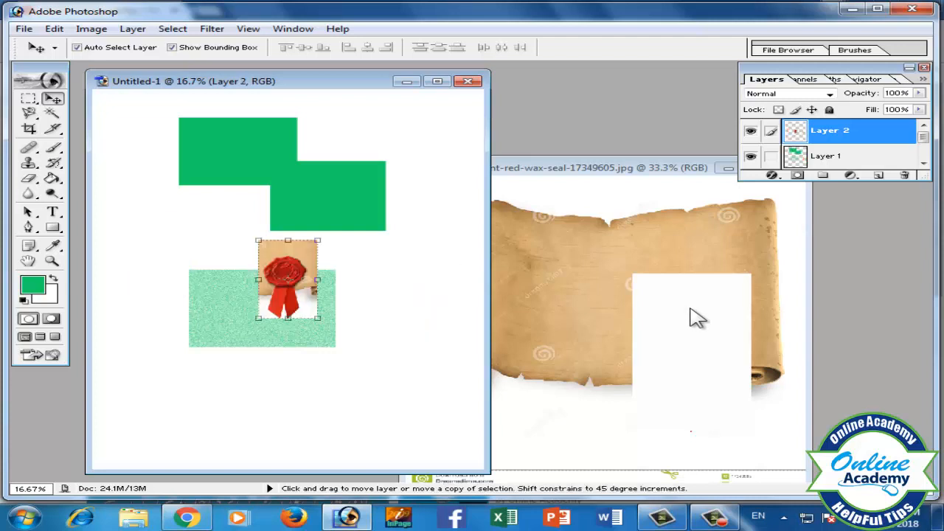
{"action": "key", "text": "ctrl+alt+z"}
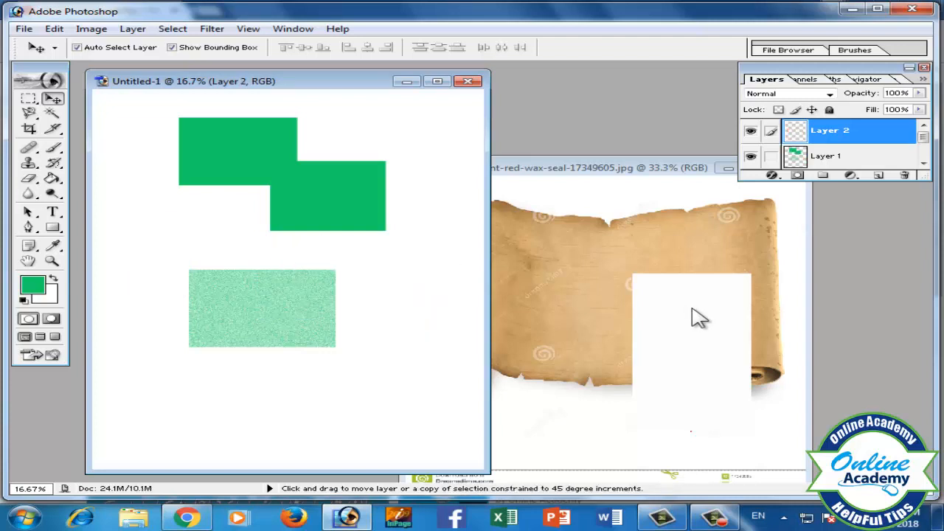
Step: Step forward to bring back the first seal at its moved position and the second seal as pasted
{"action": "key", "text": "ctrl+shift+z"}
{"action": "key", "text": "ctrl+shift+z"}
{"action": "key", "text": "ctrl+shift+z"}
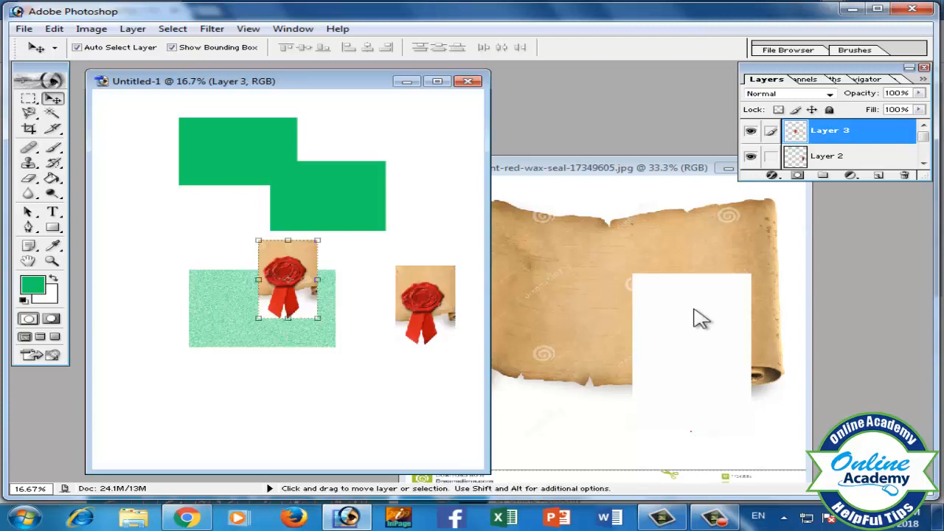
Step: Restore the cut seal area in the parchment image and move its window clear of Untitled-1 on the right
{"action": "left_click", "coordinate": [693, 314]}
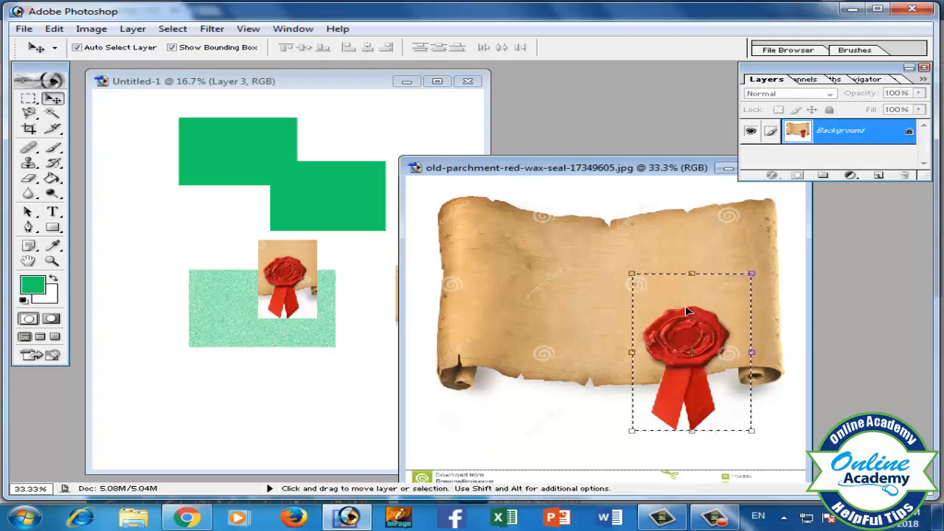
{"action": "left_click_drag", "start_coordinate": [651, 174], "coordinate": [638, 140]}
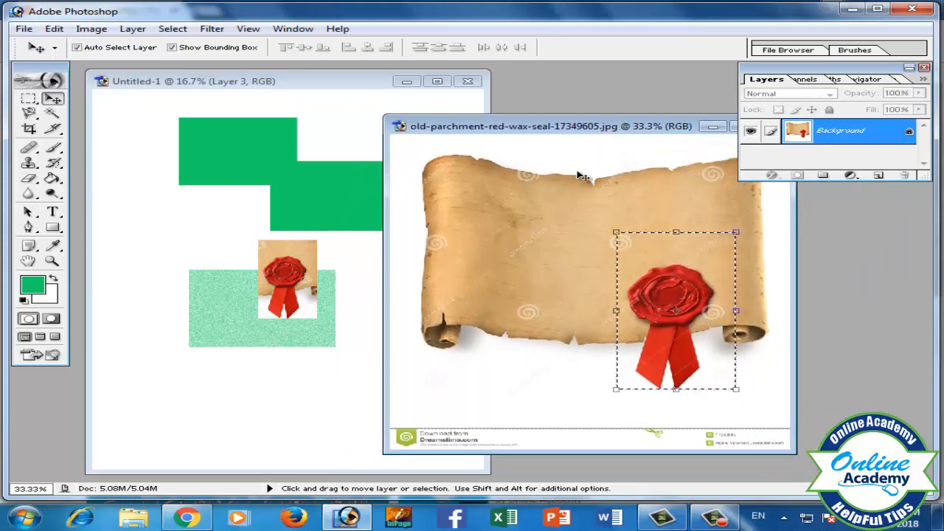
{"action": "left_click", "coordinate": [55, 31]}
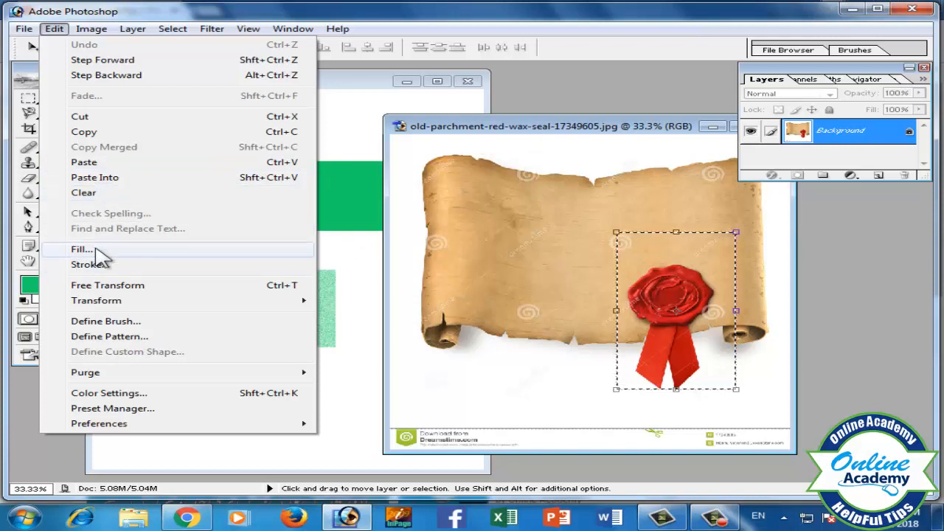
{"action": "left_click", "coordinate": [620, 139]}
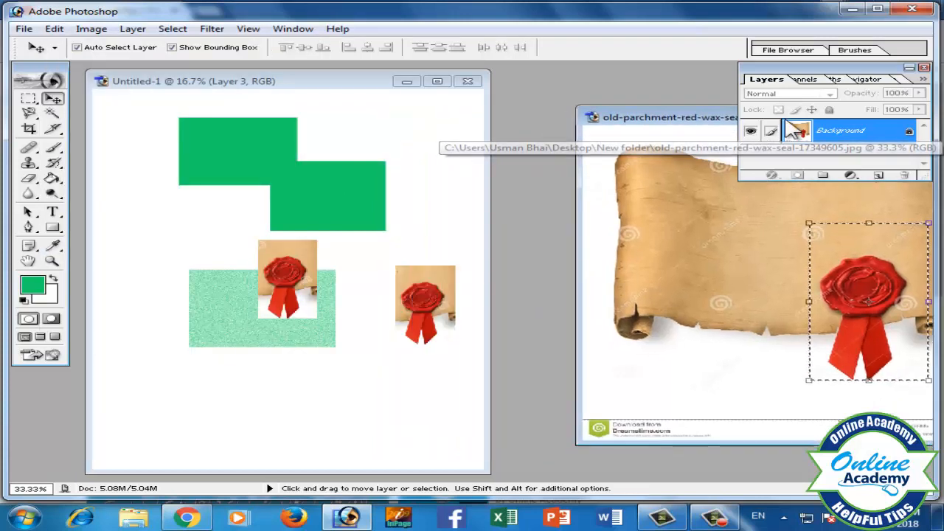
Step: Select a rectangular area below the speckled rectangle in Untitled-1 and add a new layer
{"action": "left_click", "coordinate": [28, 99]}
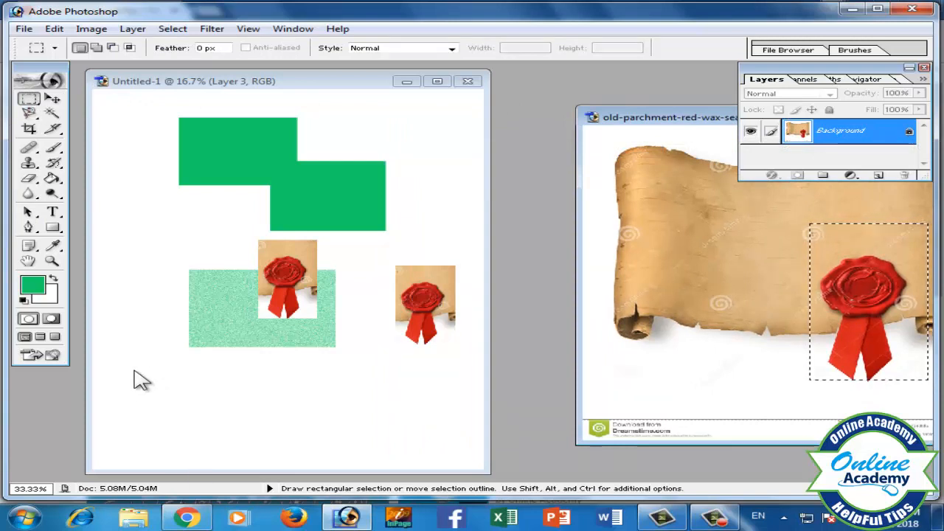
{"action": "left_click", "coordinate": [203, 358]}
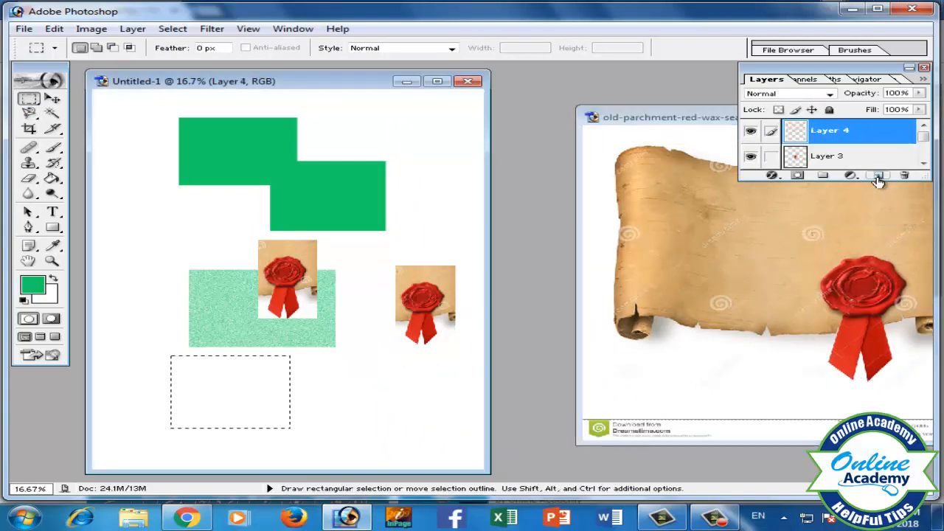
Step: Fill the selected rectangle with Foreground Color in Normal mode at 100% opacity and deselect it
{"action": "left_click", "coordinate": [53, 28]}
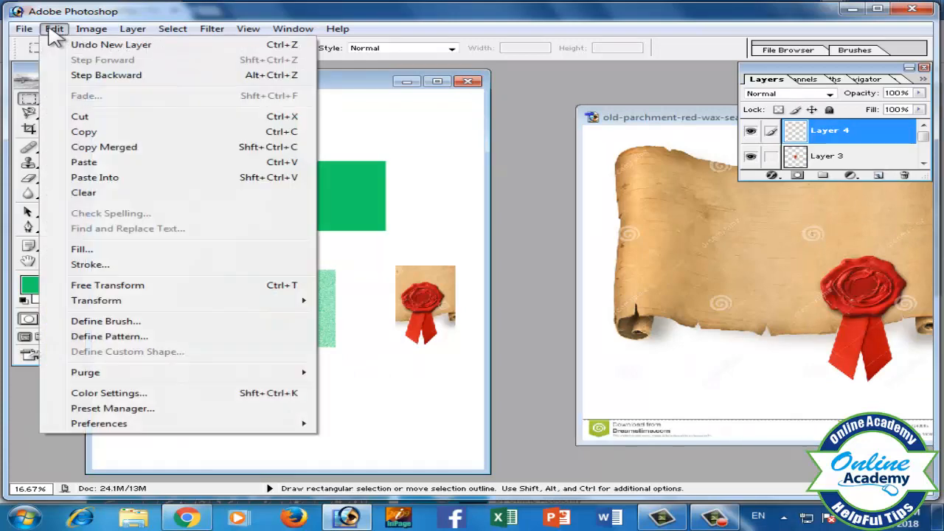
{"action": "left_click", "coordinate": [82, 250]}
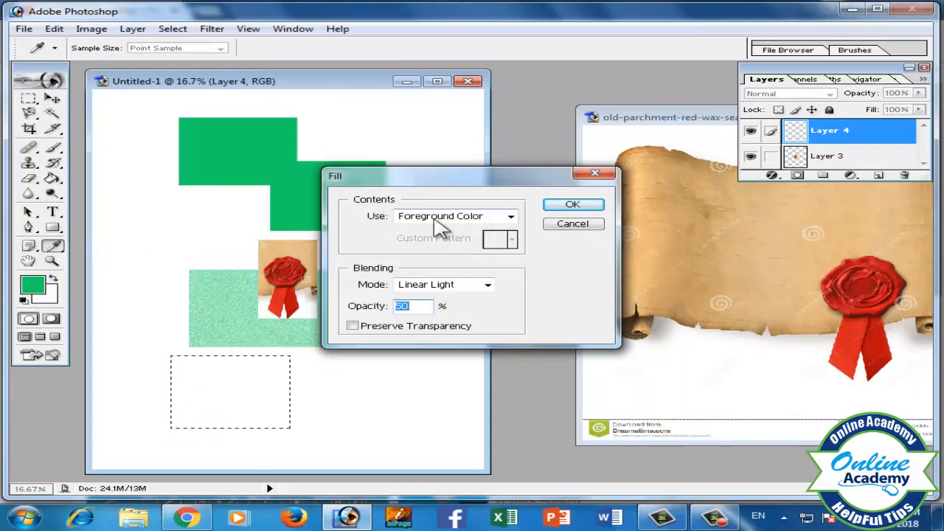
{"action": "left_click", "coordinate": [511, 217]}
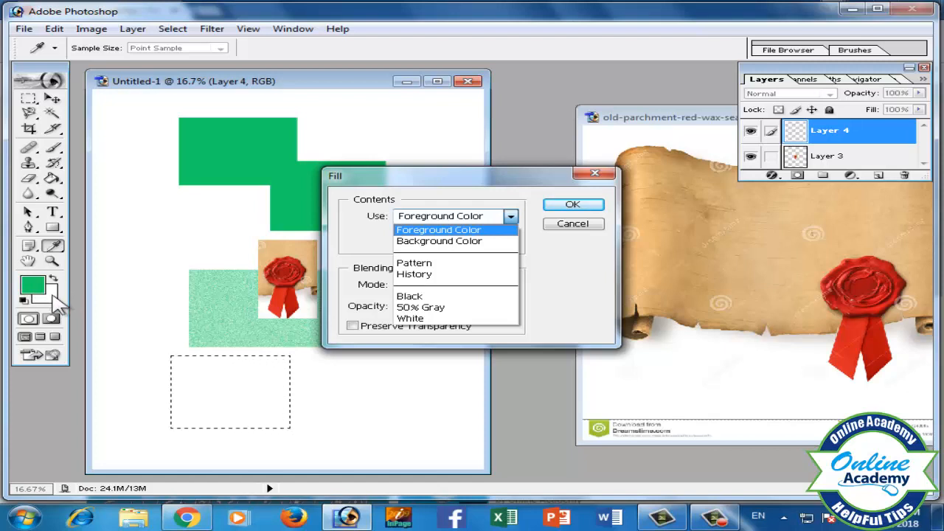
{"action": "left_click", "coordinate": [470, 231]}
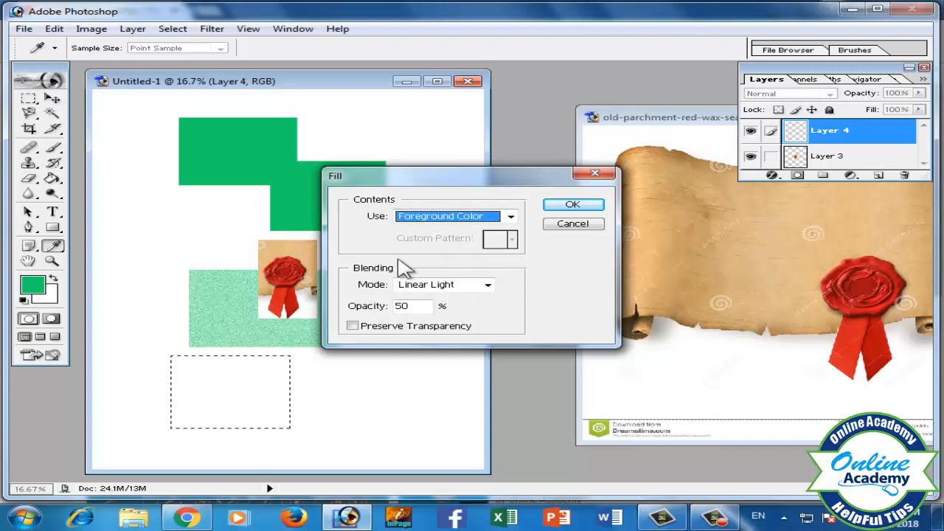
{"action": "left_click", "coordinate": [489, 286]}
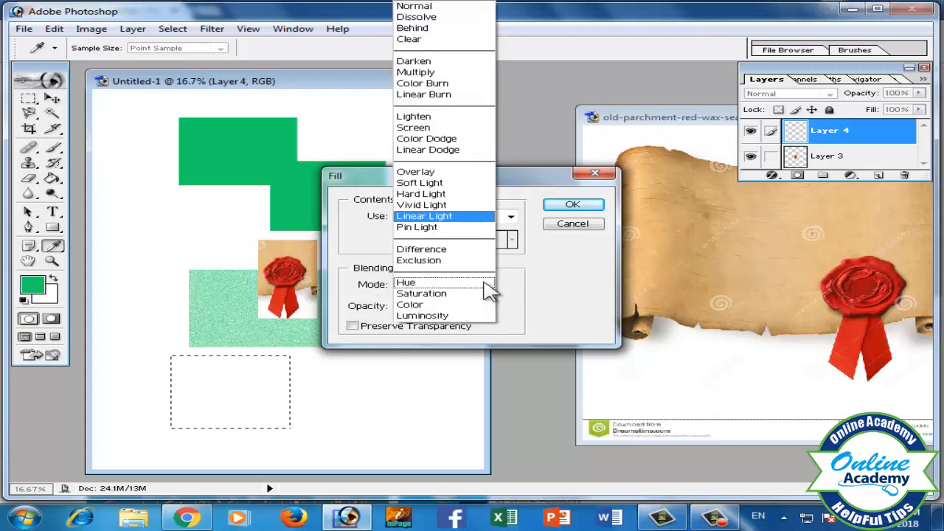
{"action": "left_click", "coordinate": [432, 8]}
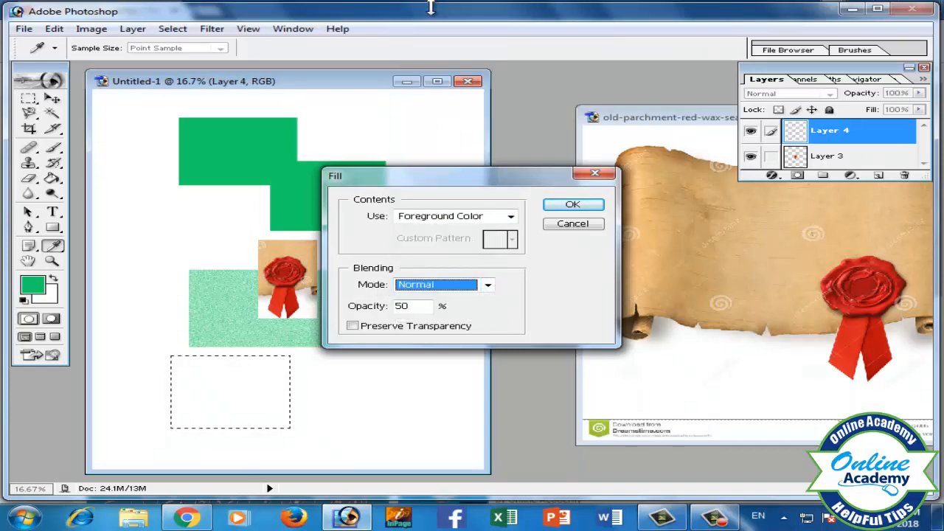
{"action": "double_click", "coordinate": [411, 305]}
{"action": "type", "text": "100"}
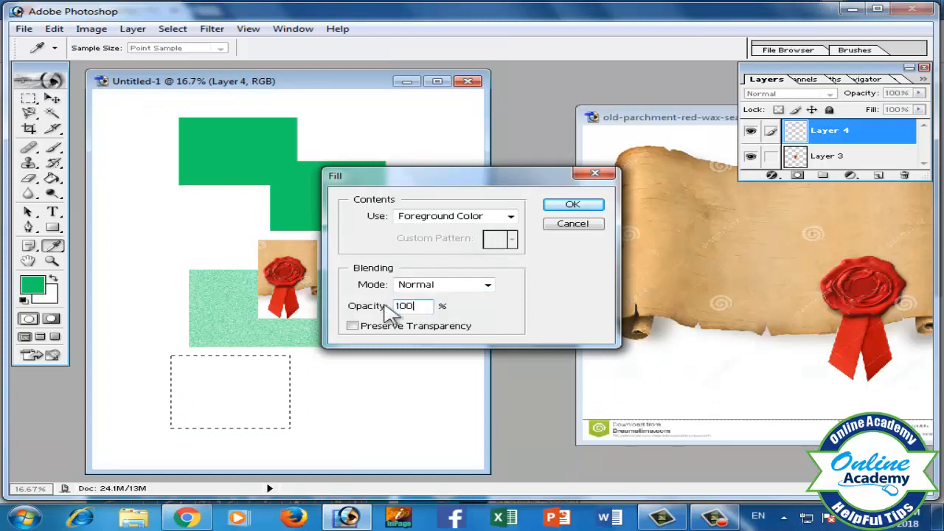
{"action": "left_click", "coordinate": [574, 205]}
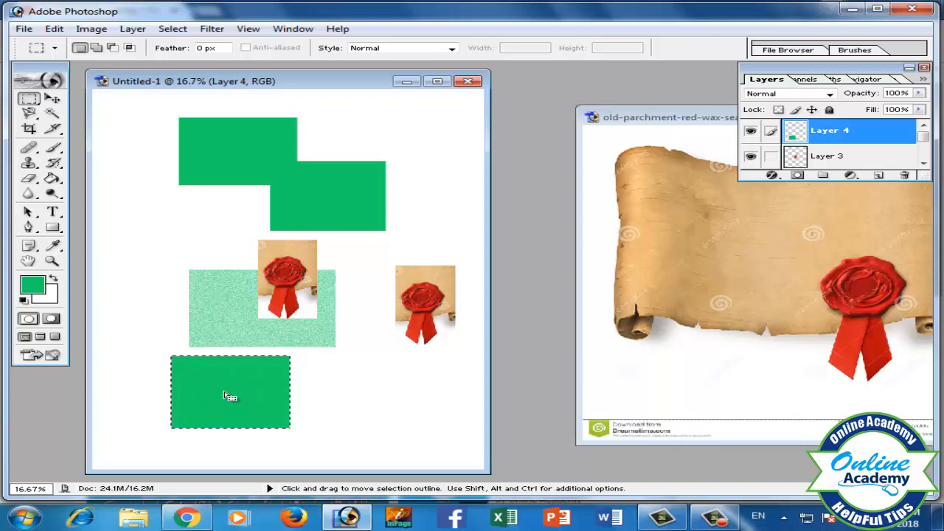
{"action": "key", "text": "ctrl+d"}
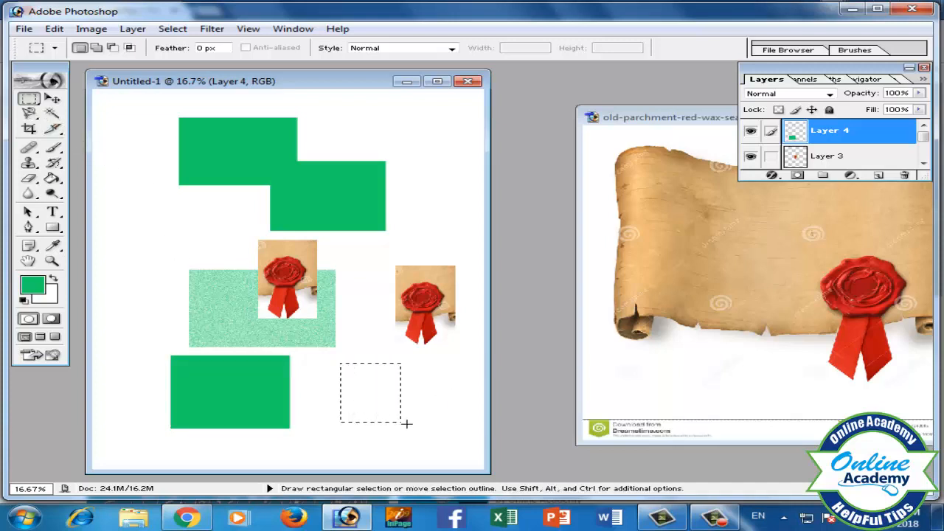
Step: Select a rectangular area beside the lower green rectangle in Untitled-1 and choose Pattern as its Fill contents
{"action": "left_click_drag", "start_coordinate": [456, 434], "coordinate": [458, 436]}
{"action": "left_click", "coordinate": [54, 29]}
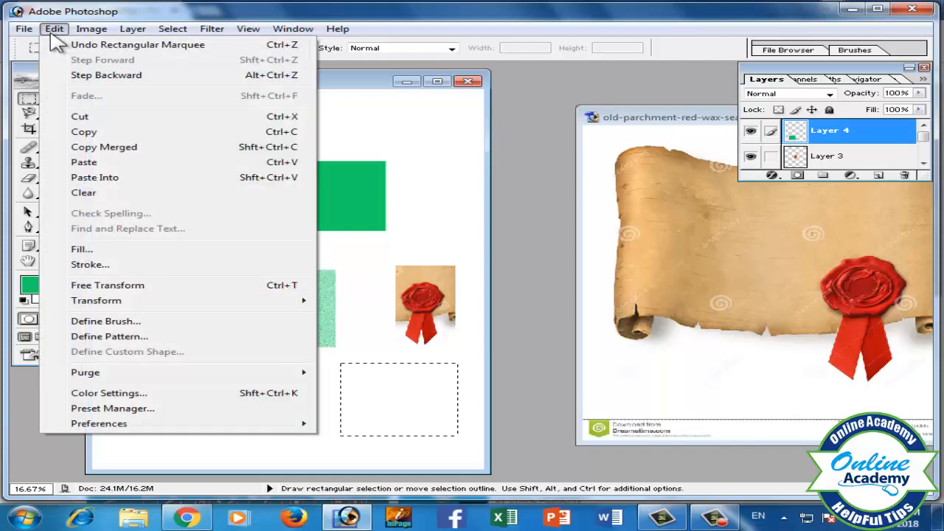
{"action": "left_click", "coordinate": [116, 249]}
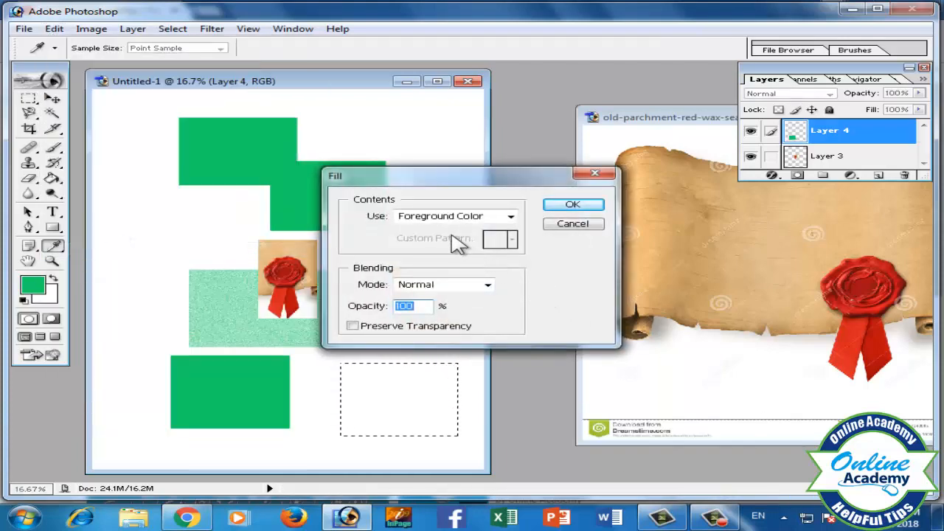
{"action": "left_click", "coordinate": [511, 215]}
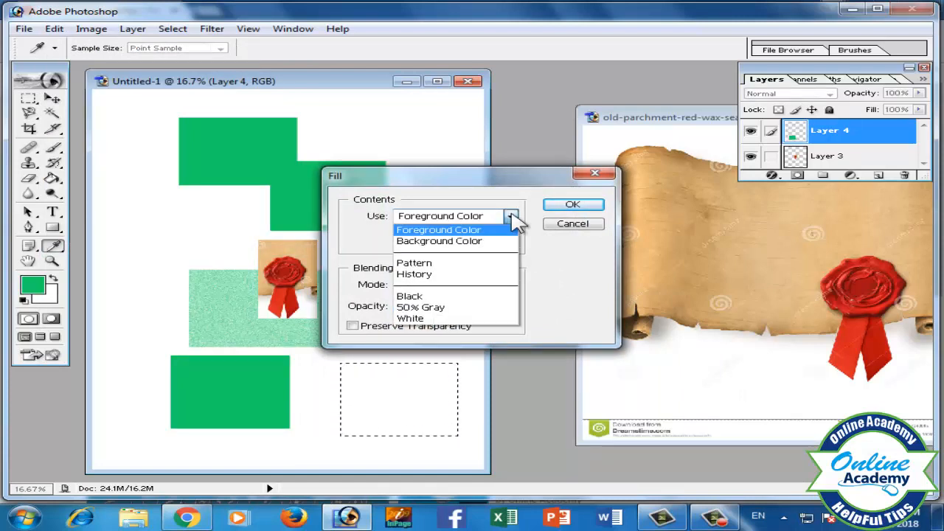
{"action": "left_click", "coordinate": [434, 264]}
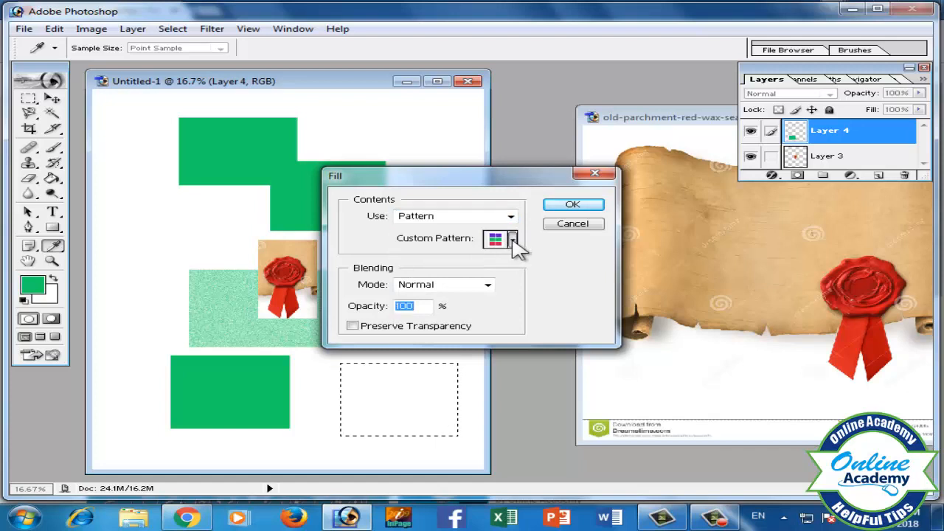
Step: Fill the selected area with the black-and-white checkered custom pattern in Normal mode at 100% opacity
{"action": "left_click", "coordinate": [511, 240]}
{"action": "left_click", "coordinate": [410, 273]}
{"action": "left_click", "coordinate": [447, 271]}
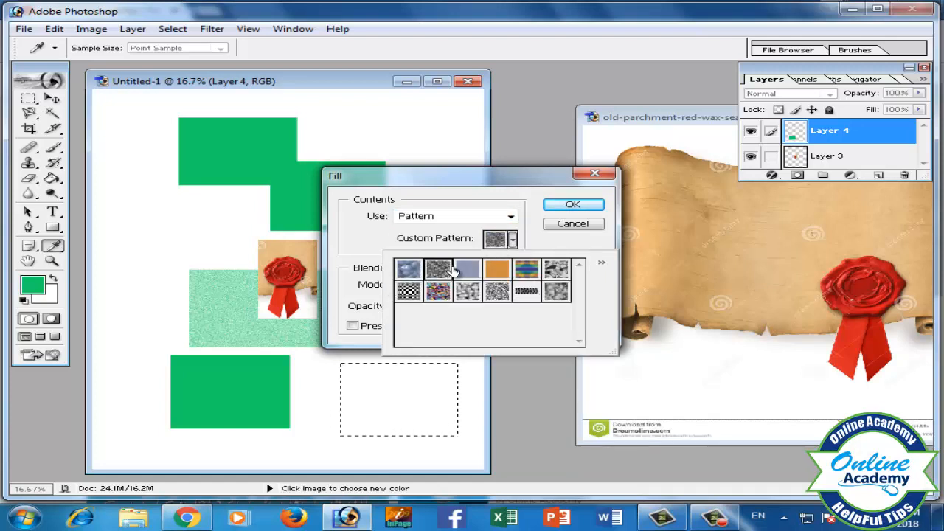
{"action": "left_click", "coordinate": [496, 271]}
{"action": "left_click", "coordinate": [527, 270]}
{"action": "left_click", "coordinate": [556, 270]}
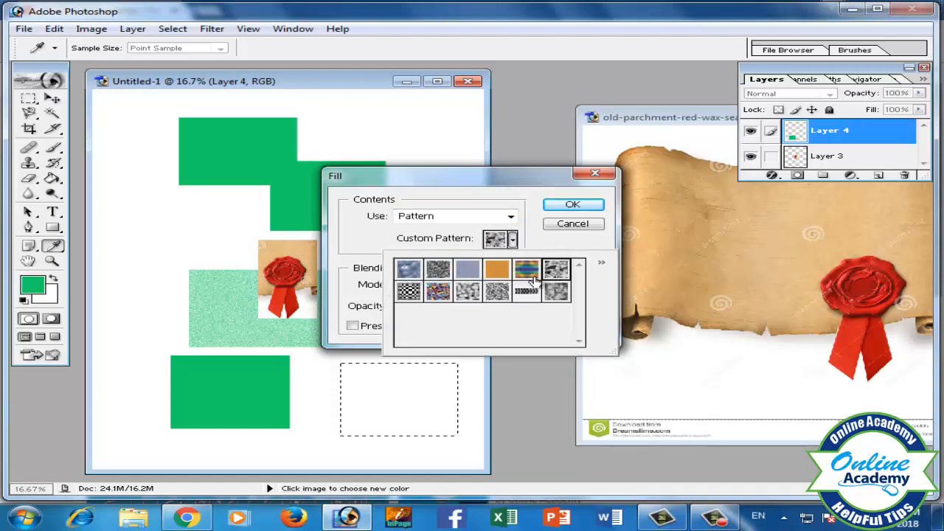
{"action": "left_click", "coordinate": [410, 291]}
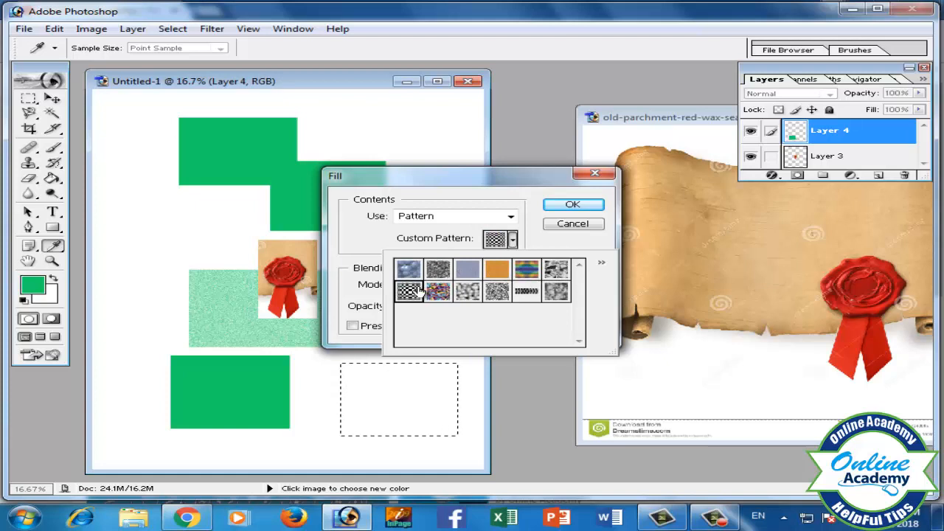
{"action": "left_click", "coordinate": [571, 205]}
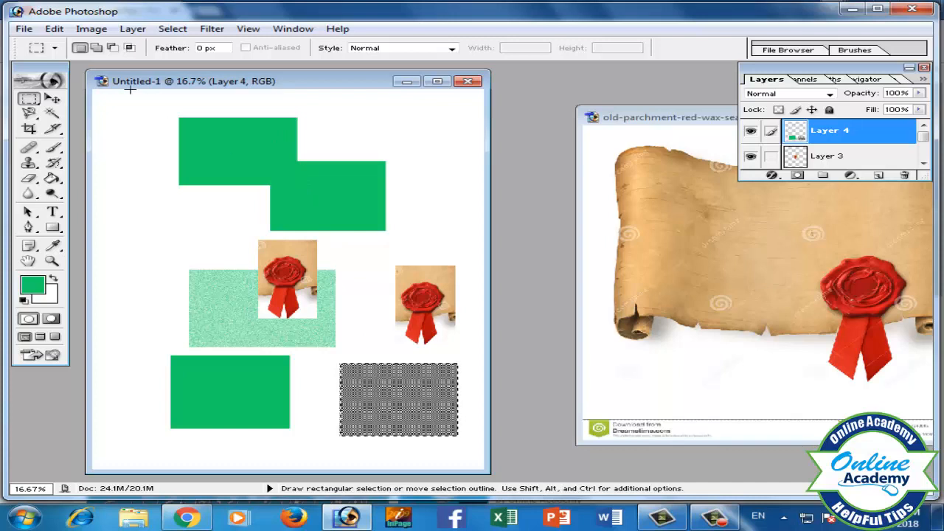
Step: Stroke the patterned selection with a 4 px red (D11736) outline at Center location, Normal mode and 100% opacity
{"action": "left_click", "coordinate": [55, 30]}
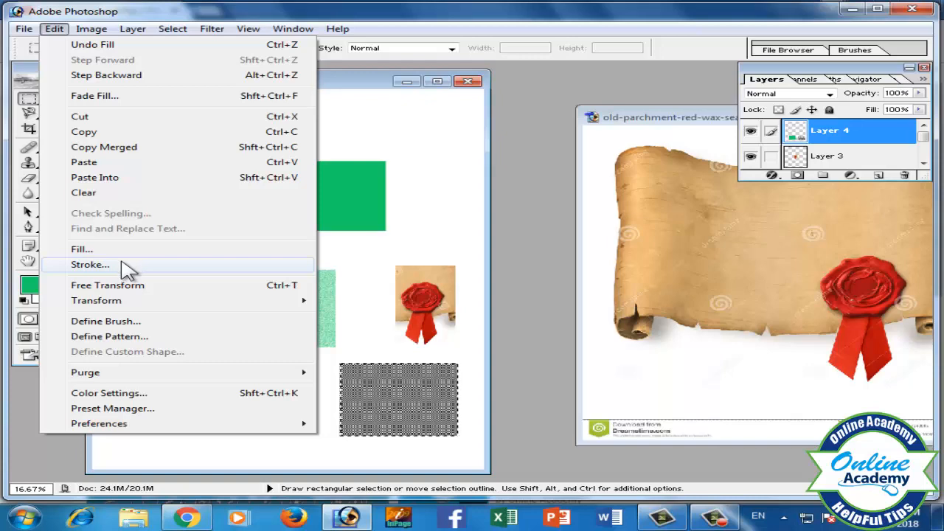
{"action": "left_click", "coordinate": [127, 267]}
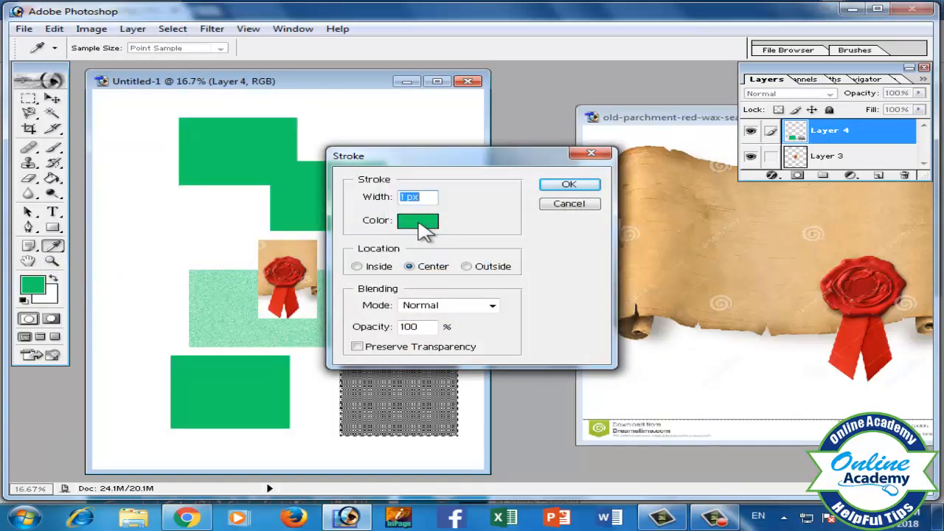
{"action": "left_click", "coordinate": [427, 231]}
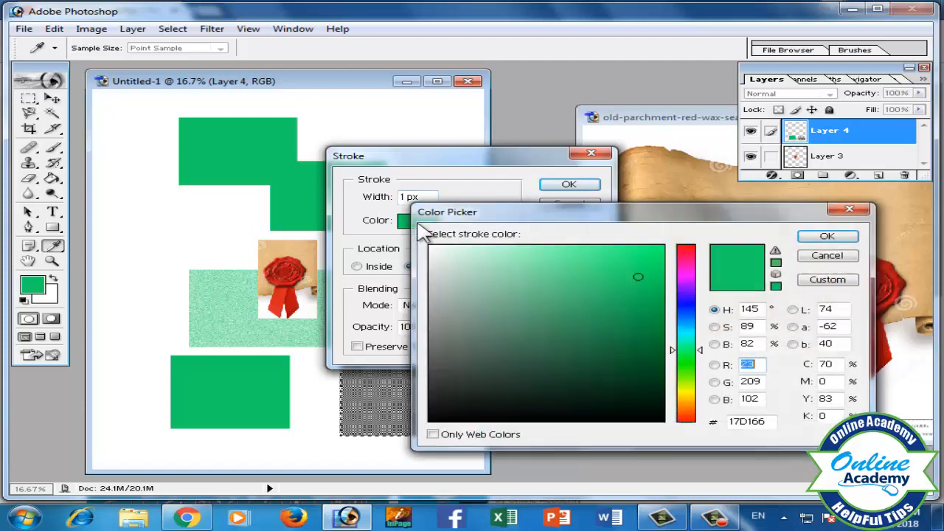
{"action": "left_click", "coordinate": [681, 249]}
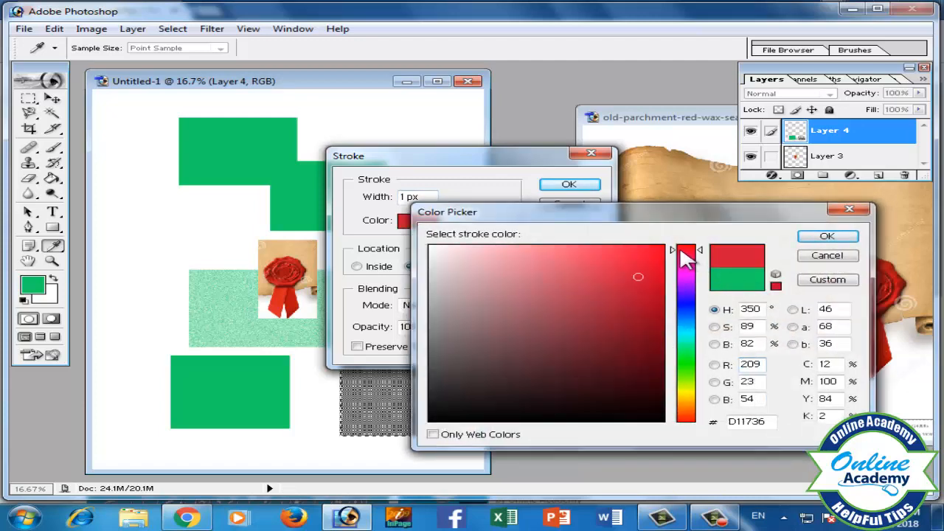
{"action": "left_click", "coordinate": [827, 237]}
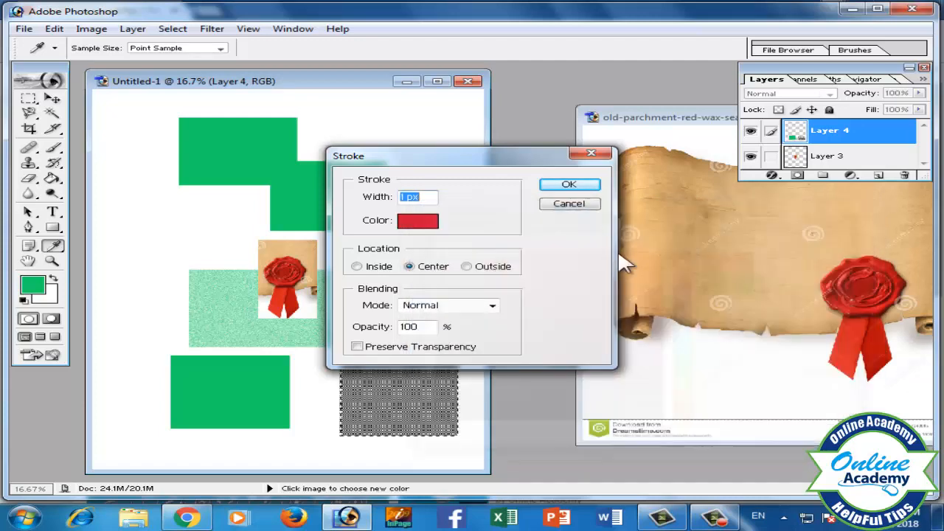
{"action": "double_click", "coordinate": [412, 197]}
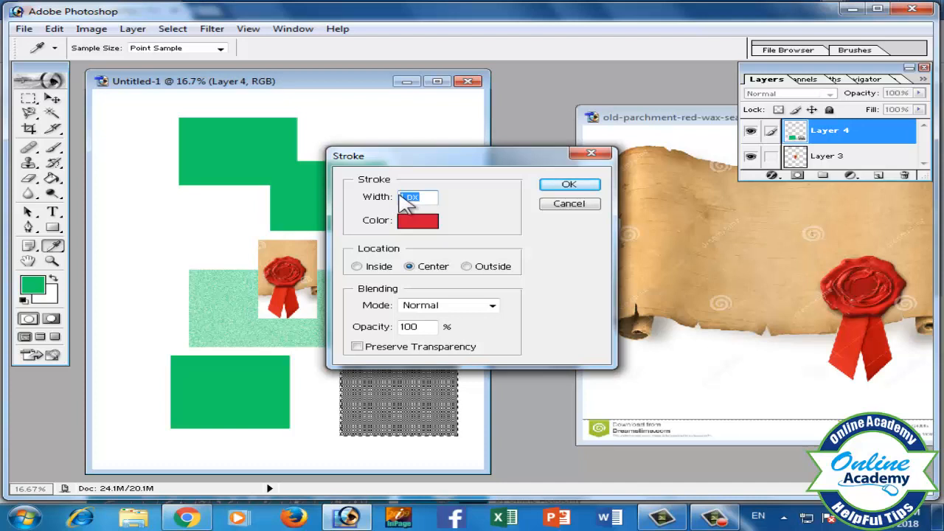
{"action": "type", "text": "4"}
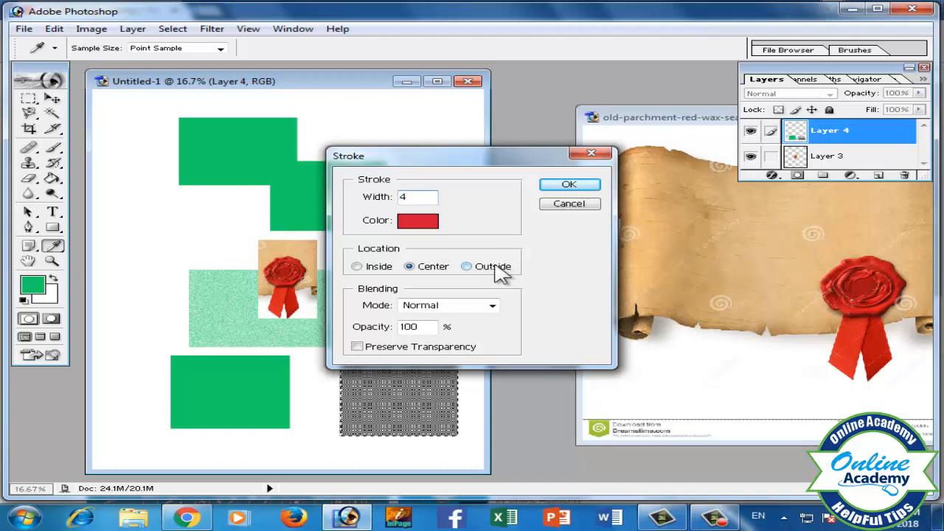
{"action": "left_click", "coordinate": [569, 184]}
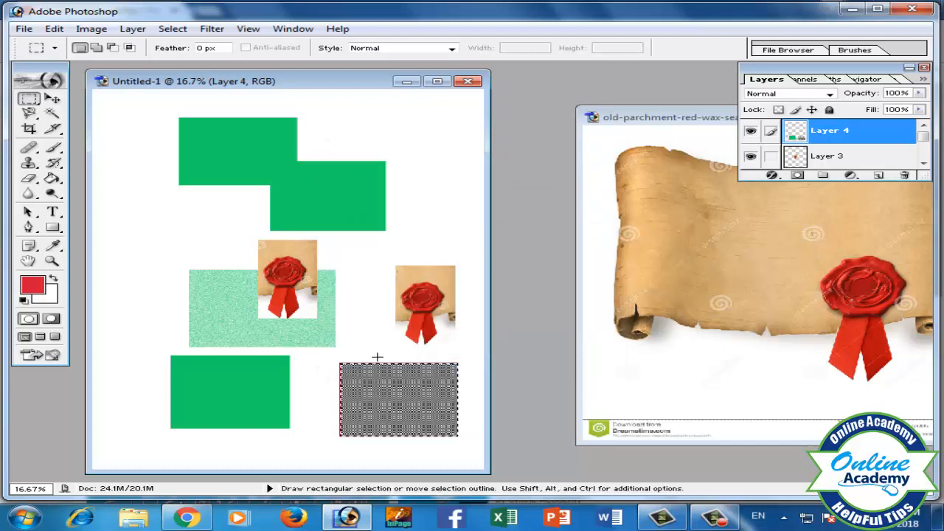
Step: Deselect the patterned rectangle and examine its red outline up close
{"action": "left_click", "coordinate": [52, 261]}
{"action": "left_click_drag", "start_coordinate": [324, 352], "coordinate": [381, 406]}
{"action": "key", "text": "ctrl+d"}
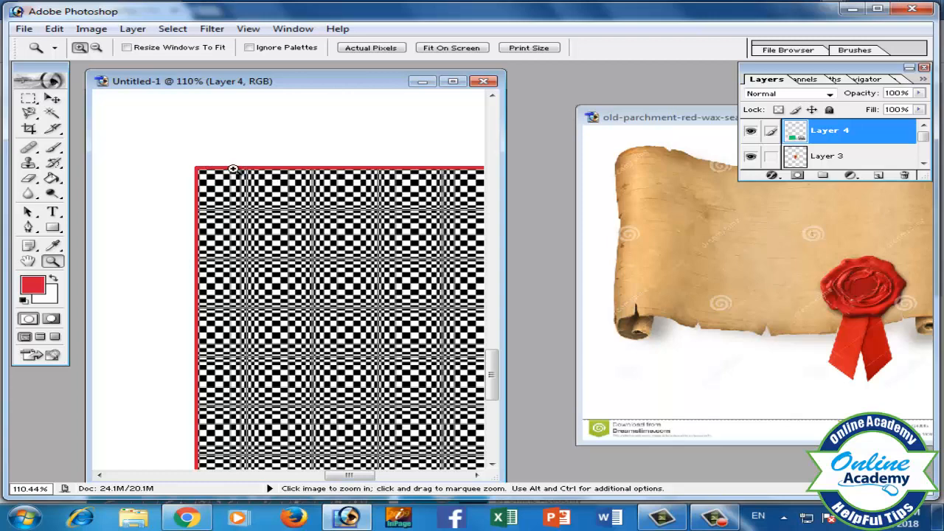
{"action": "left_click", "coordinate": [59, 31]}
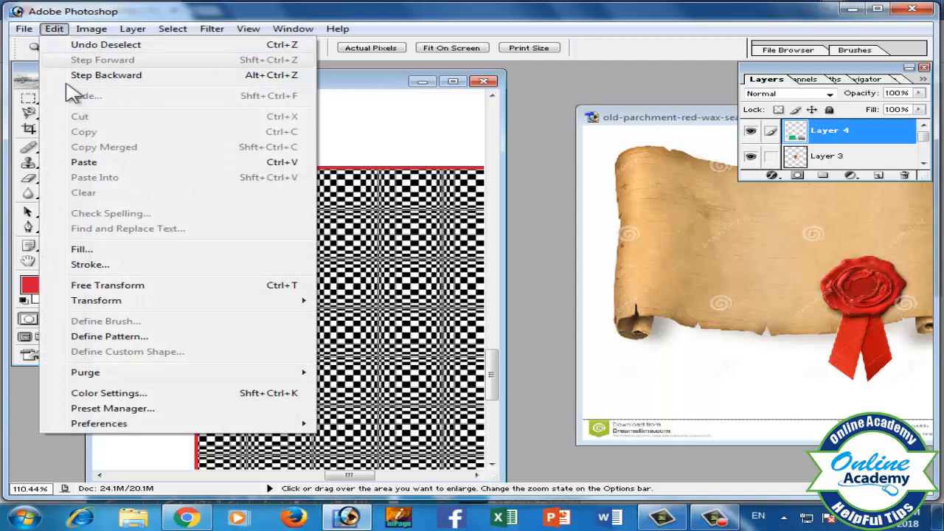
{"action": "left_click", "coordinate": [374, 137]}
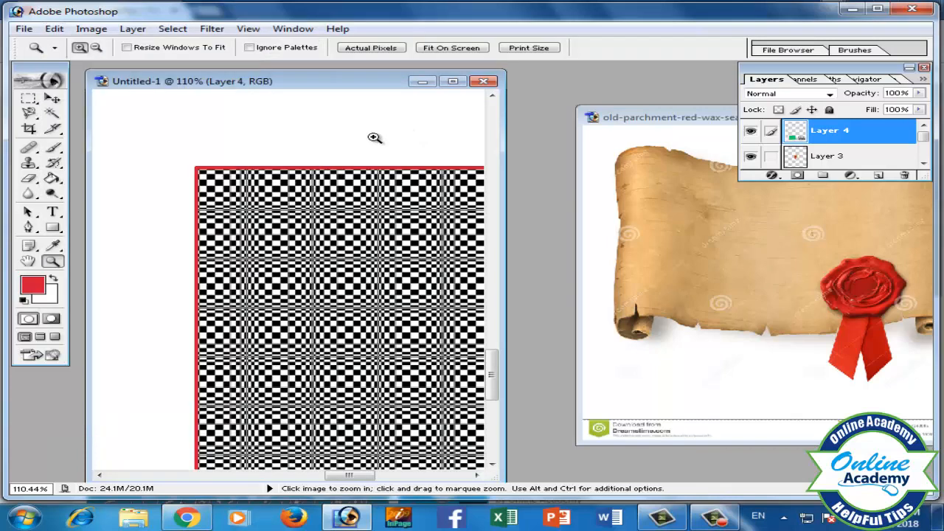
{"action": "left_click", "coordinate": [369, 152], "text": "alt"}
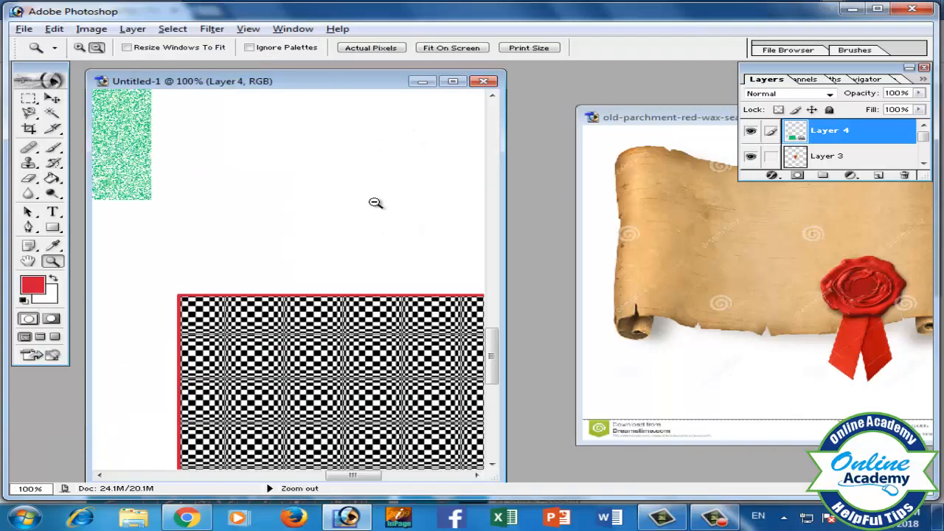
{"action": "left_click", "coordinate": [362, 343], "text": "alt"}
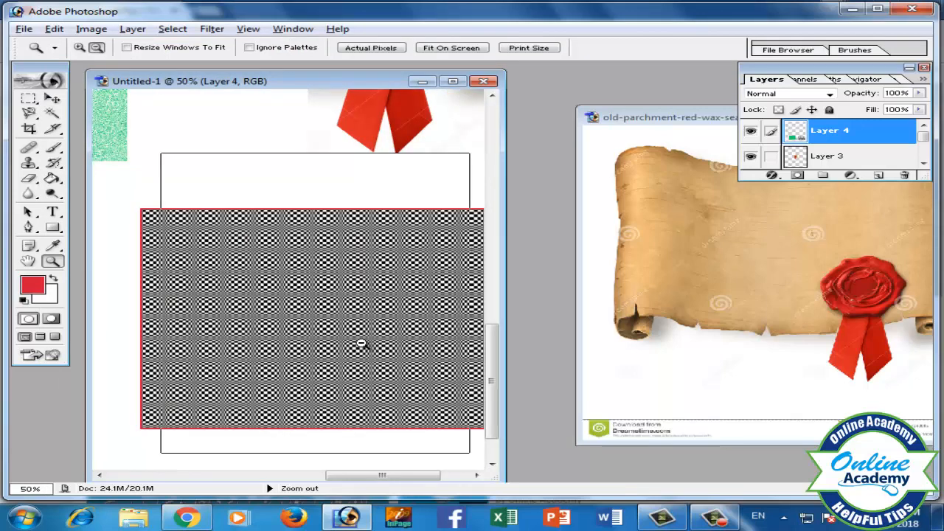
{"action": "left_click", "coordinate": [362, 343], "text": "alt"}
{"action": "left_click", "coordinate": [362, 343], "text": "alt"}
{"action": "left_click", "coordinate": [361, 343], "text": "alt"}
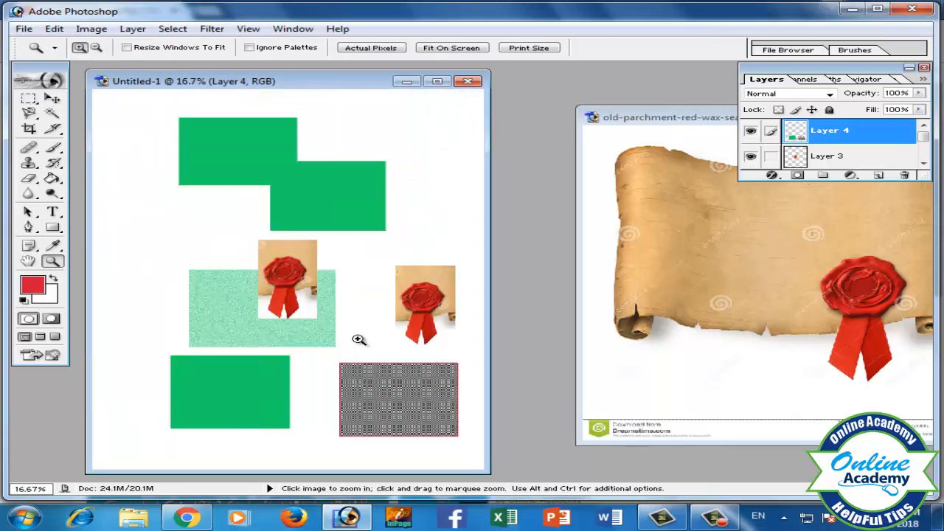
Step: Free Transform Layer 4: rotate it about 180°, scale it to about 66% width and 79% height, and move it up to overlap the speckled rectangle
{"action": "left_click", "coordinate": [54, 29]}
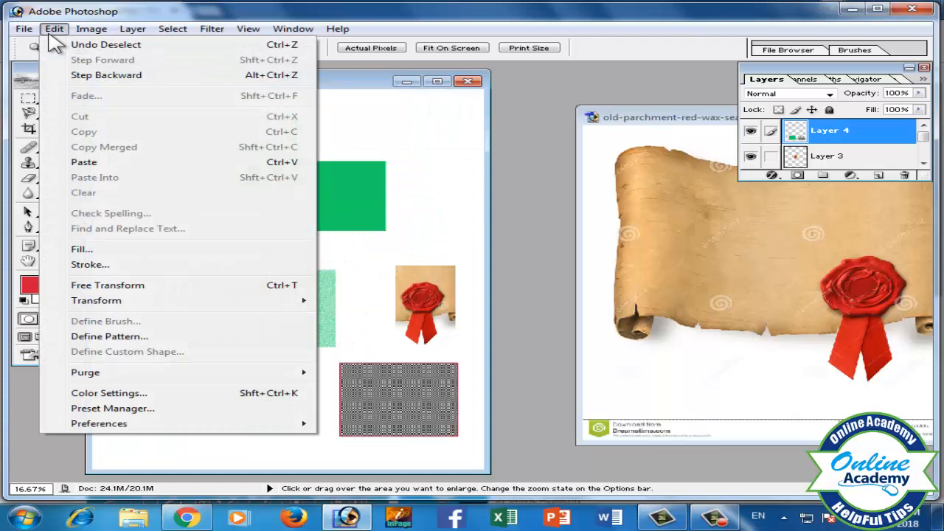
{"action": "left_click", "coordinate": [137, 288]}
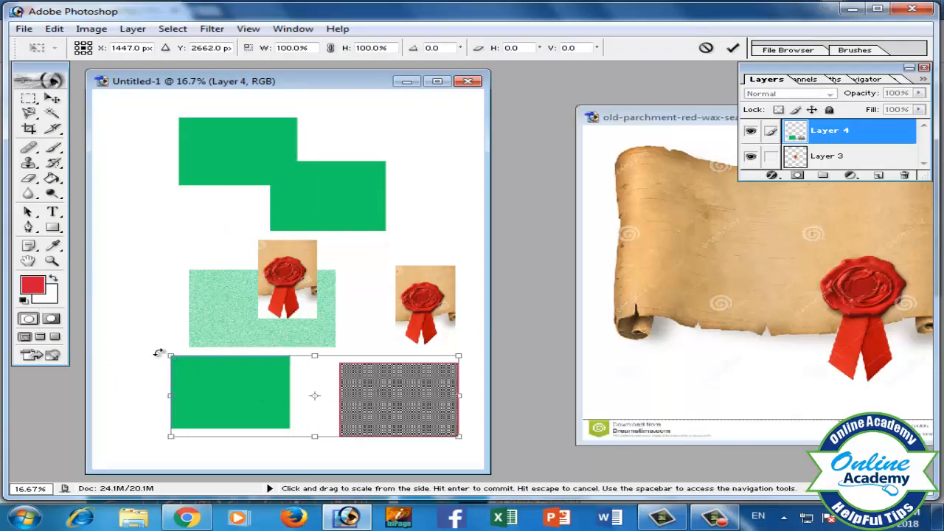
{"action": "left_click_drag", "start_coordinate": [148, 360], "coordinate": [361, 406]}
{"action": "mouse_move", "coordinate": [315, 356]}
{"action": "left_mouse_down"}
{"action": "mouse_move", "coordinate": [309, 256]}
{"action": "mouse_move", "coordinate": [316, 386]}
{"action": "mouse_move", "coordinate": [314, 367]}
{"action": "left_mouse_up"}
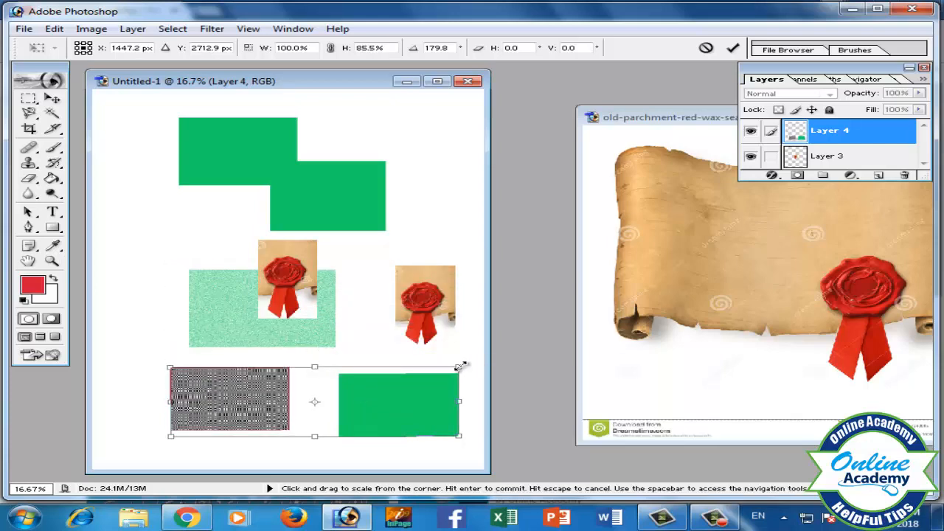
{"action": "left_click_drag", "start_coordinate": [460, 366], "coordinate": [317, 386]}
{"action": "left_click_drag", "start_coordinate": [280, 411], "coordinate": [397, 338]}
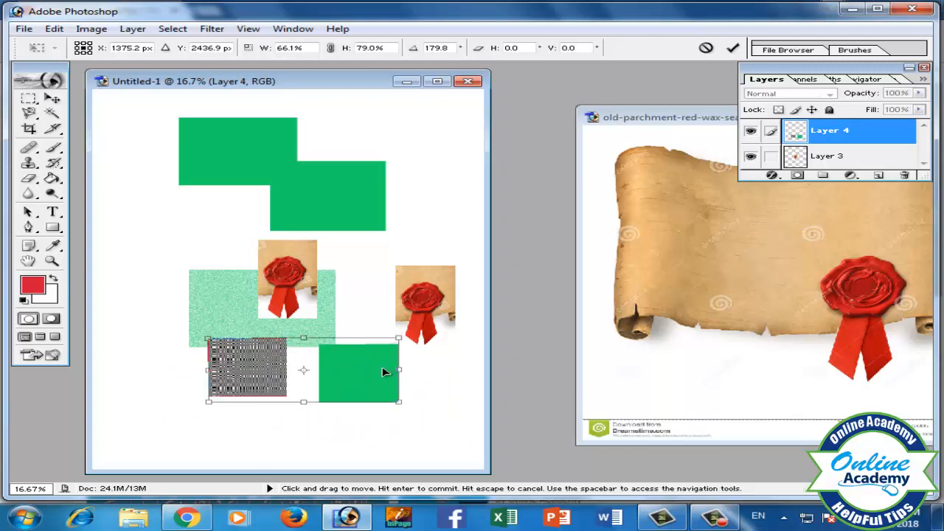
{"action": "left_click", "coordinate": [733, 48]}
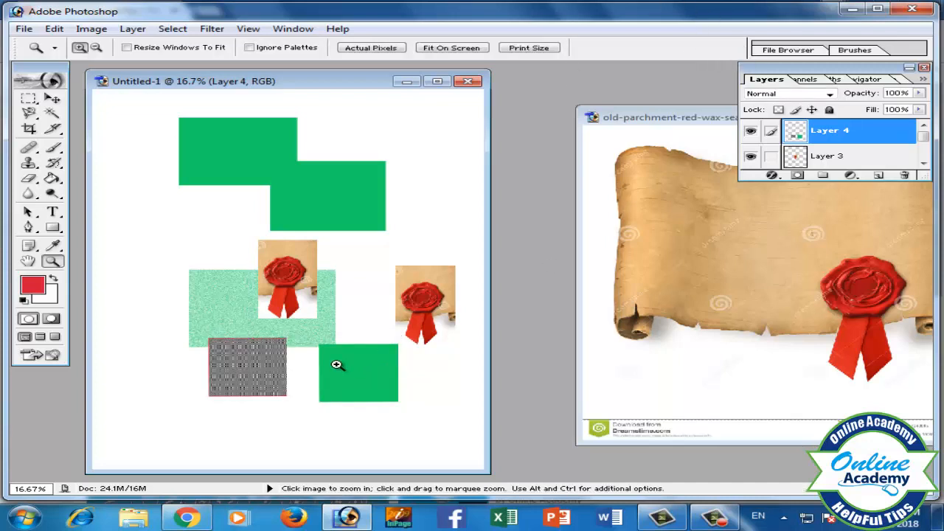
Step: Move Layer 4 down clear of the speckled rectangle and enlarge it with Free Transform to about 110% width and 116% height
{"action": "left_click", "coordinate": [52, 98]}
{"action": "mouse_move", "coordinate": [357, 387]}
{"action": "left_mouse_down"}
{"action": "mouse_move", "coordinate": [365, 398]}
{"action": "mouse_move", "coordinate": [354, 403]}
{"action": "left_mouse_up"}
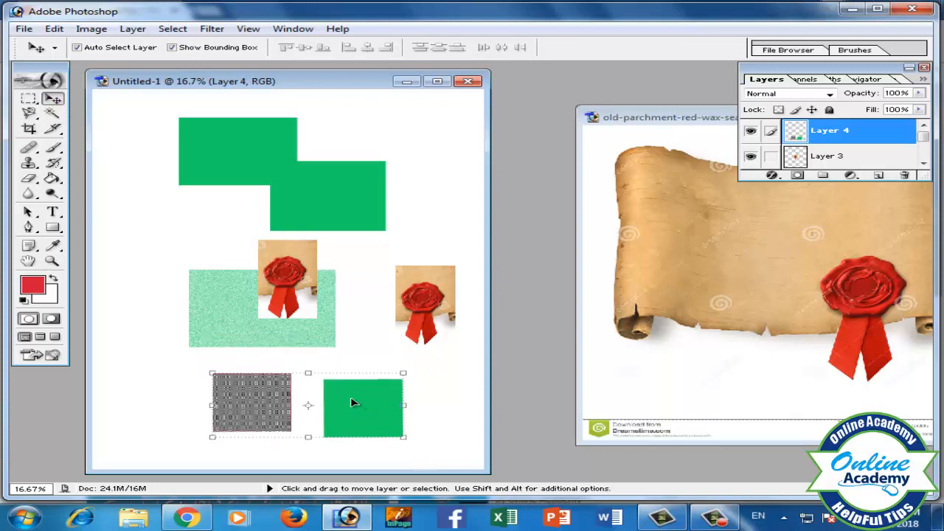
{"action": "key", "text": "ctrl+t"}
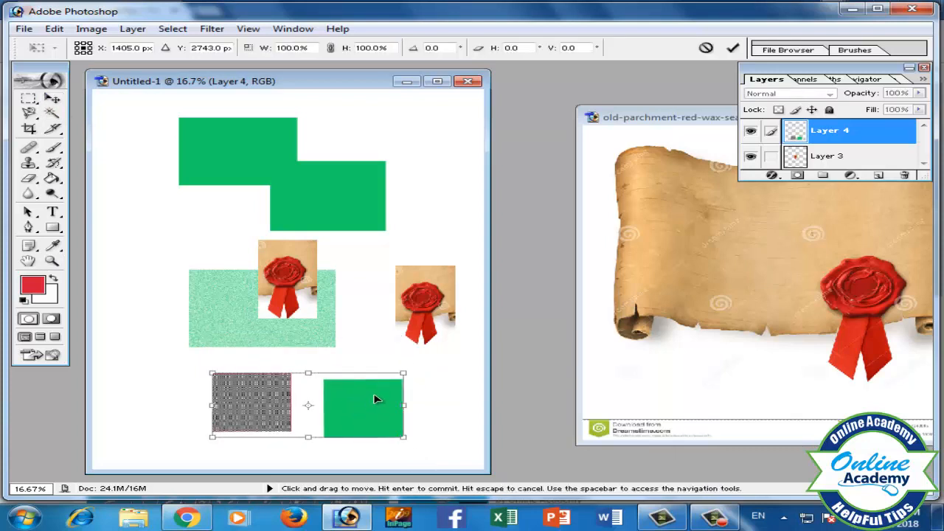
{"action": "left_click_drag", "start_coordinate": [375, 399], "coordinate": [432, 352]}
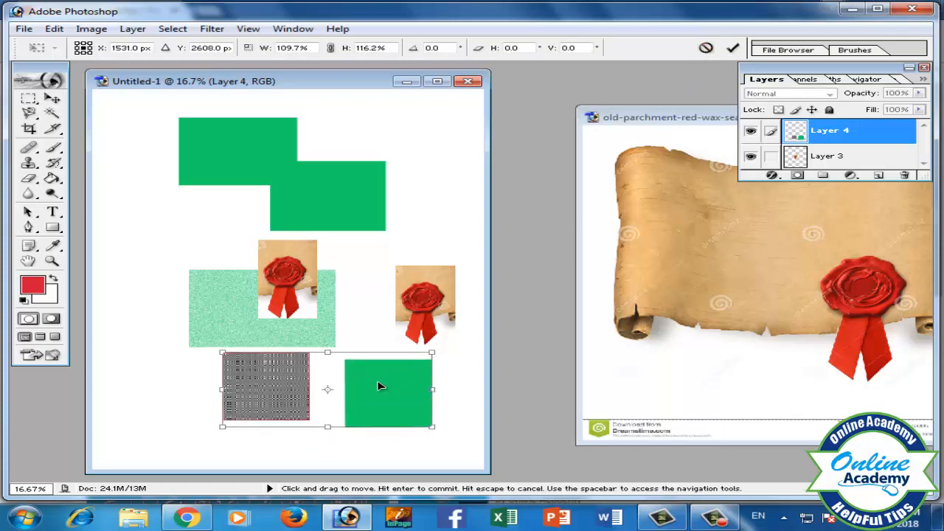
{"action": "key", "text": "Return"}
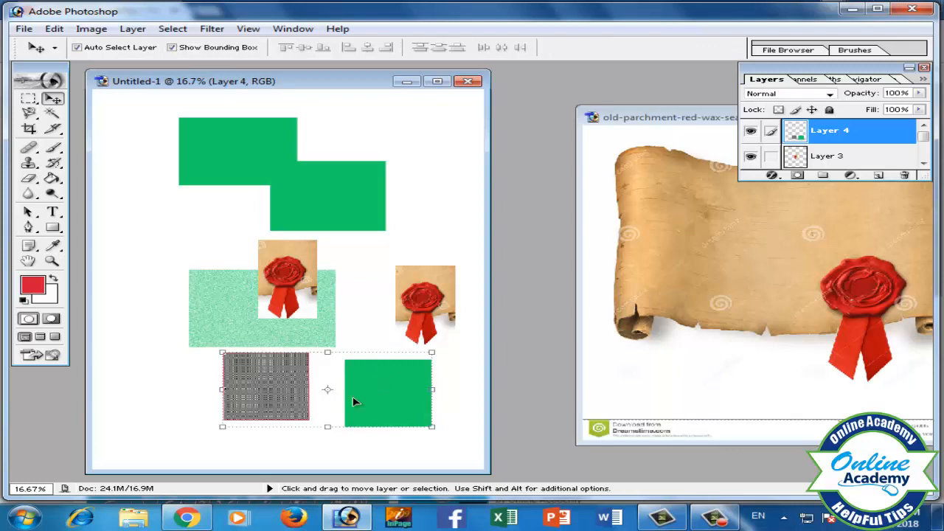
{"action": "key", "text": "ctrl+t"}
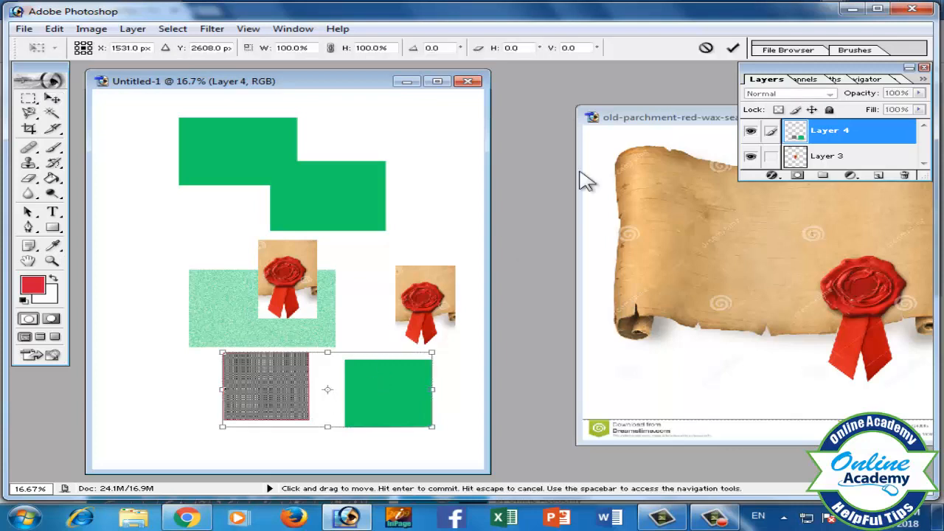
{"action": "left_click", "coordinate": [733, 49]}
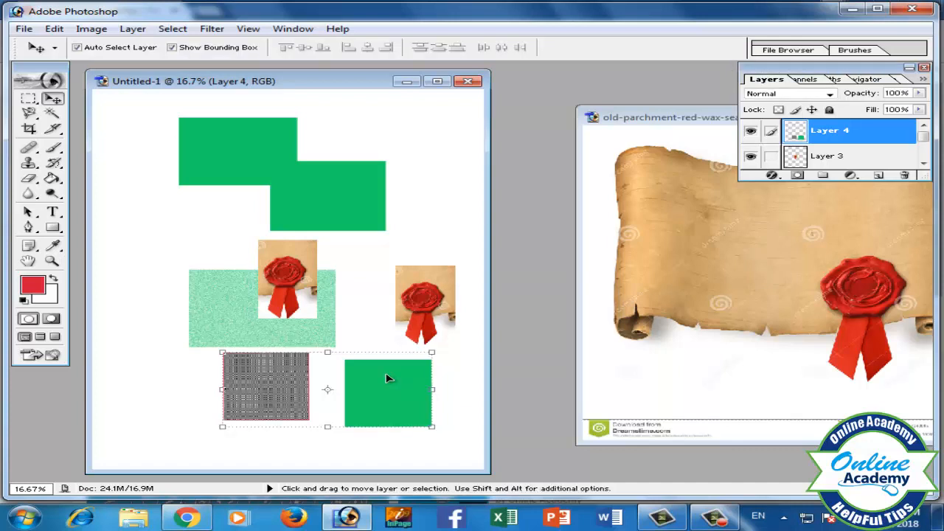
{"action": "key", "text": "ctrl+t"}
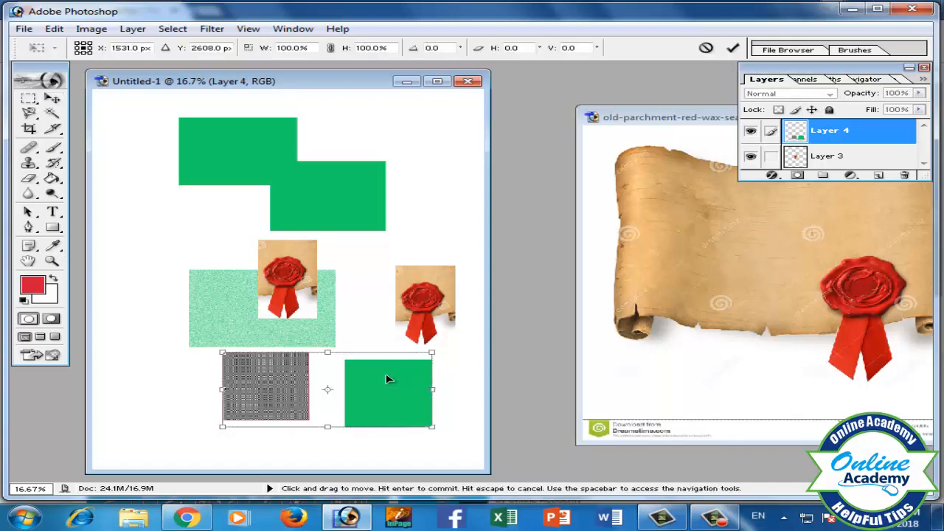
{"action": "key", "text": "Return"}
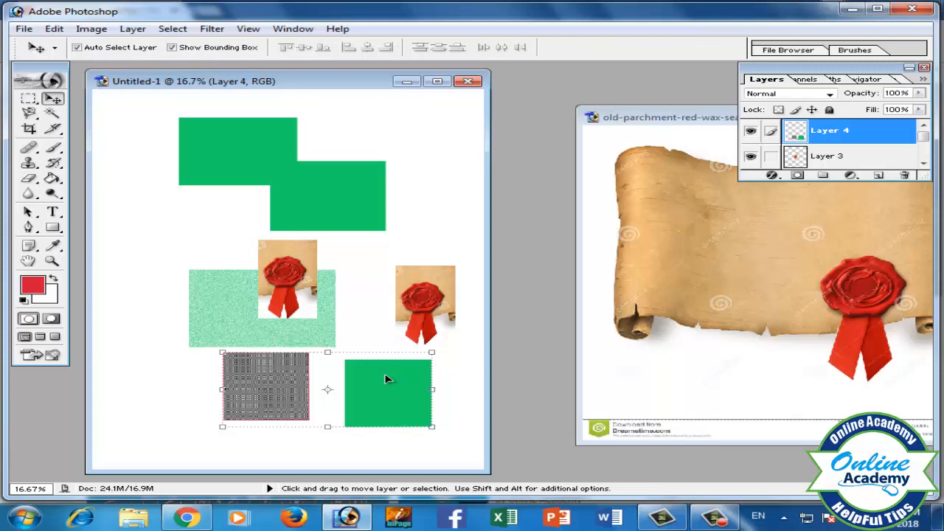
Step: Shift Layer 4 slightly left on the canvas and look over the available Transform commands
{"action": "left_click_drag", "start_coordinate": [385, 379], "coordinate": [367, 377]}
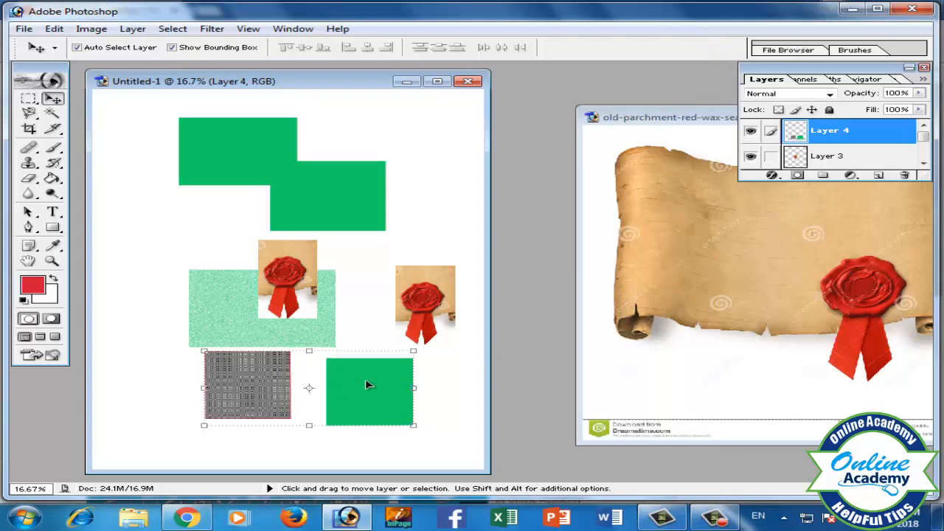
{"action": "left_click", "coordinate": [54, 28]}
{"action": "mouse_move", "coordinate": [119, 303]}
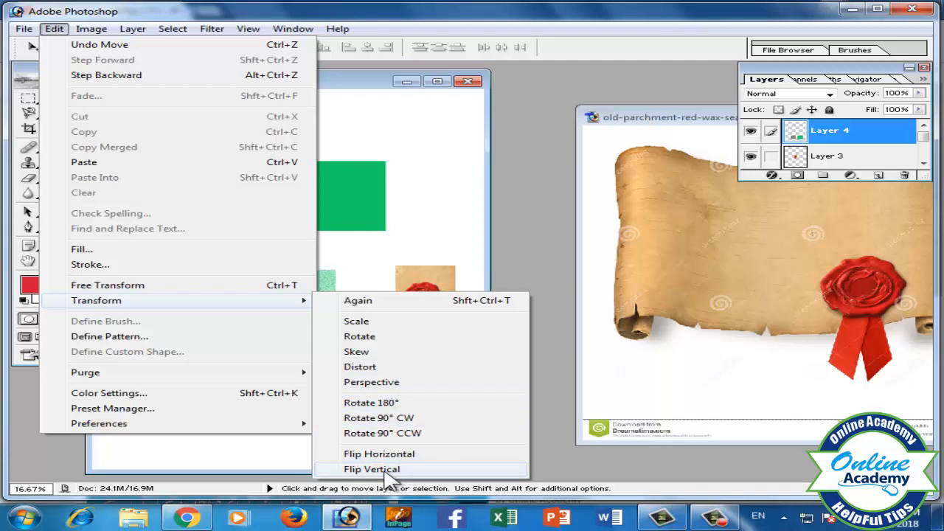
{"action": "left_click", "coordinate": [417, 234]}
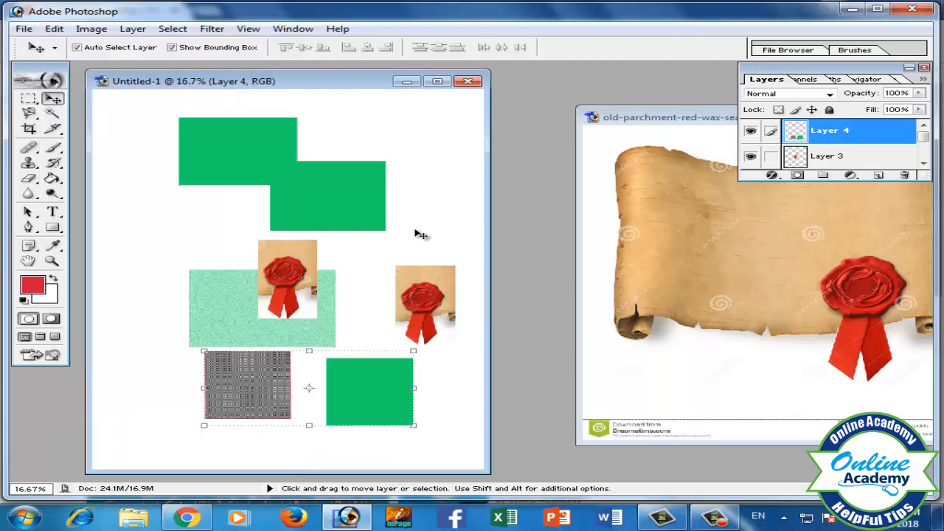
Step: Move the Layer 3 wax-seal image off the speckled rectangle to the canvas's left side, below the upper green rectangle
{"action": "left_click", "coordinate": [217, 299]}
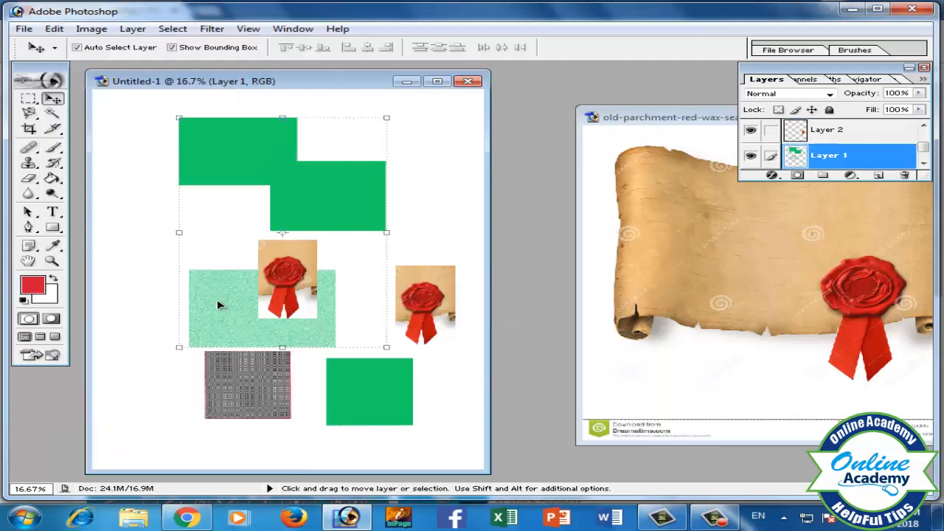
{"action": "left_click", "coordinate": [299, 267]}
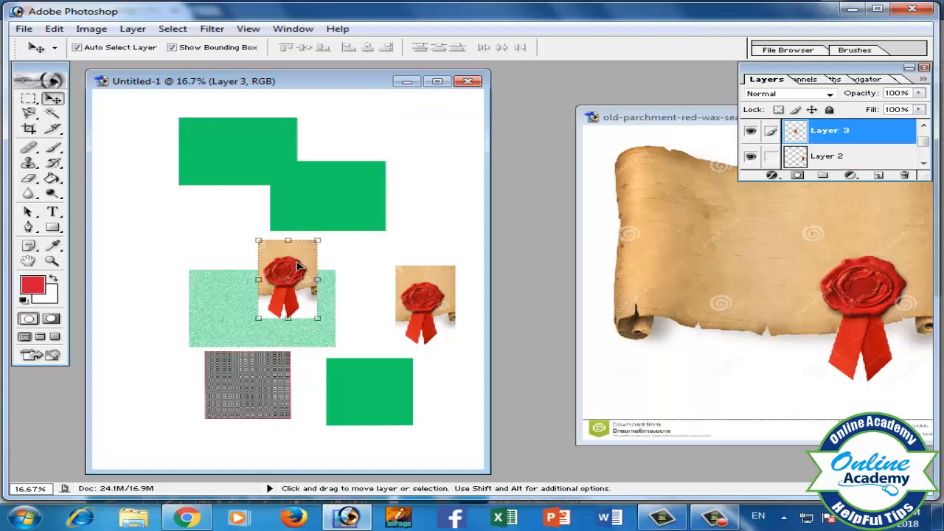
{"action": "left_click_drag", "start_coordinate": [299, 267], "coordinate": [163, 222]}
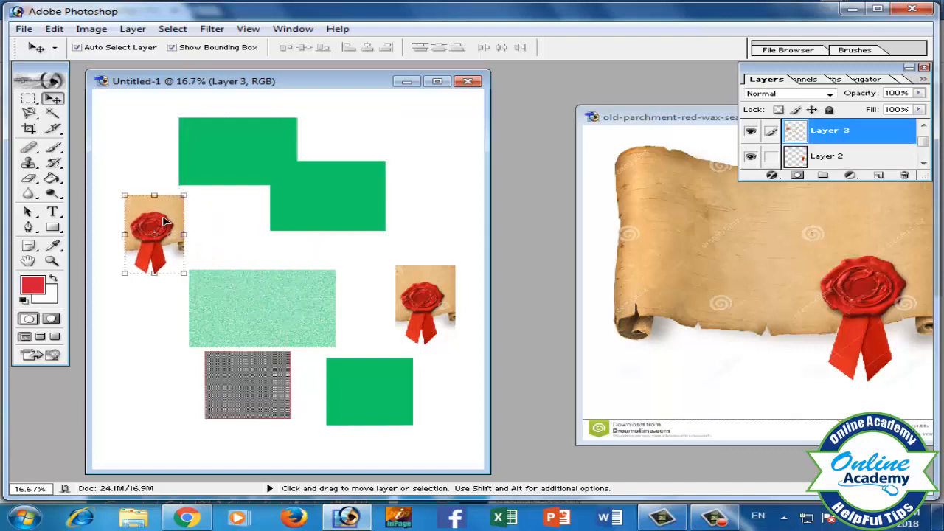
Step: Scale Layer 3 to about 132.5% width and 126.4% height and move it up to overlap the upper green rectangle's corner
{"action": "left_click", "coordinate": [54, 28]}
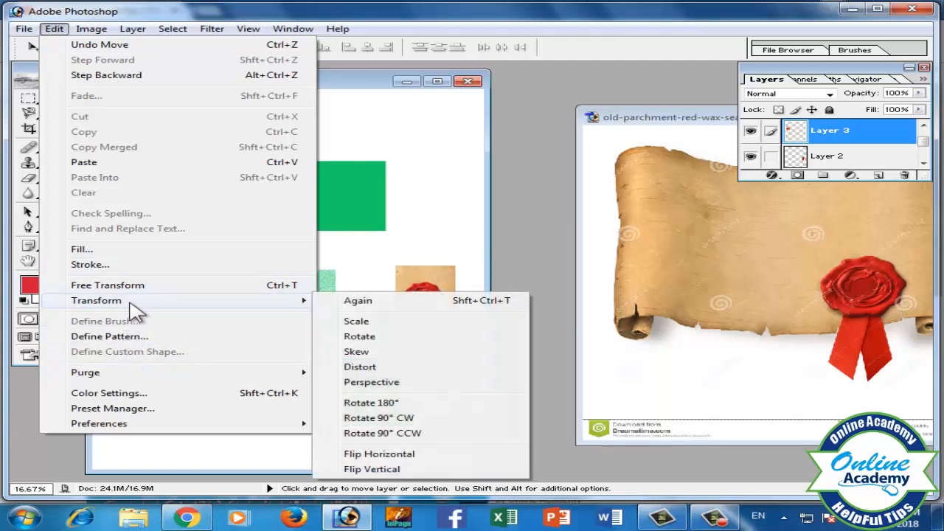
{"action": "left_click", "coordinate": [363, 326]}
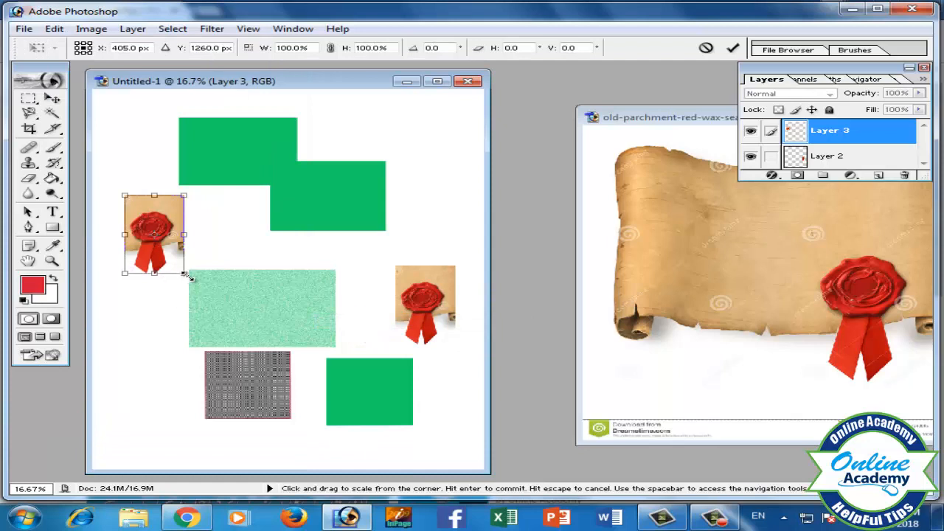
{"action": "left_click_drag", "start_coordinate": [184, 273], "coordinate": [204, 293]}
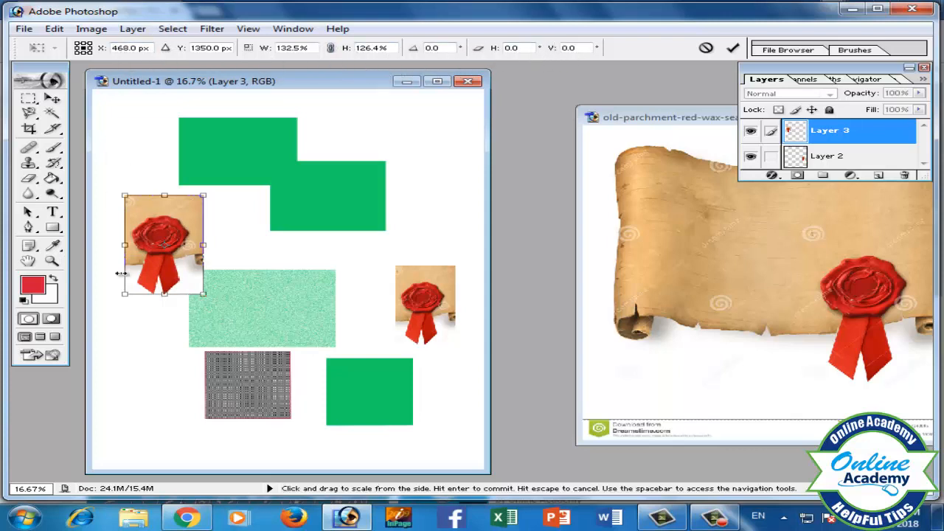
{"action": "left_click_drag", "start_coordinate": [184, 214], "coordinate": [178, 186]}
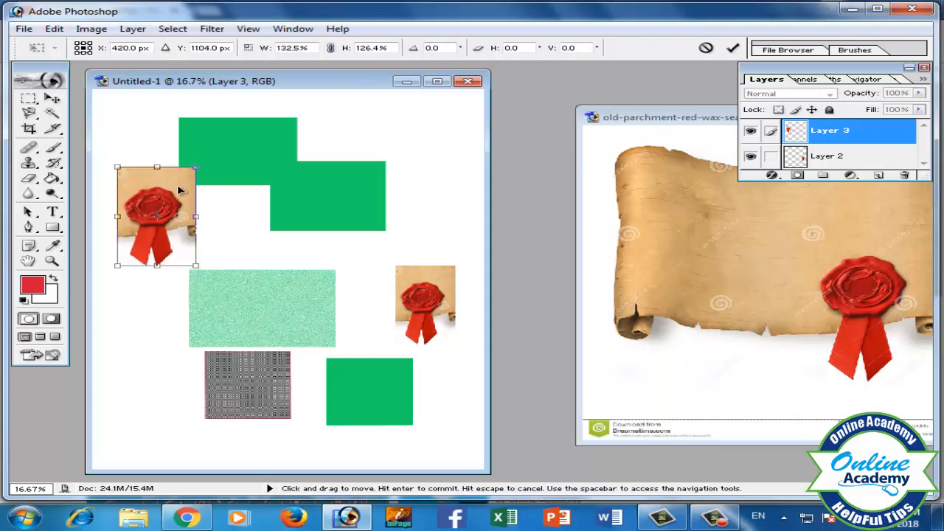
{"action": "key", "text": "Return"}
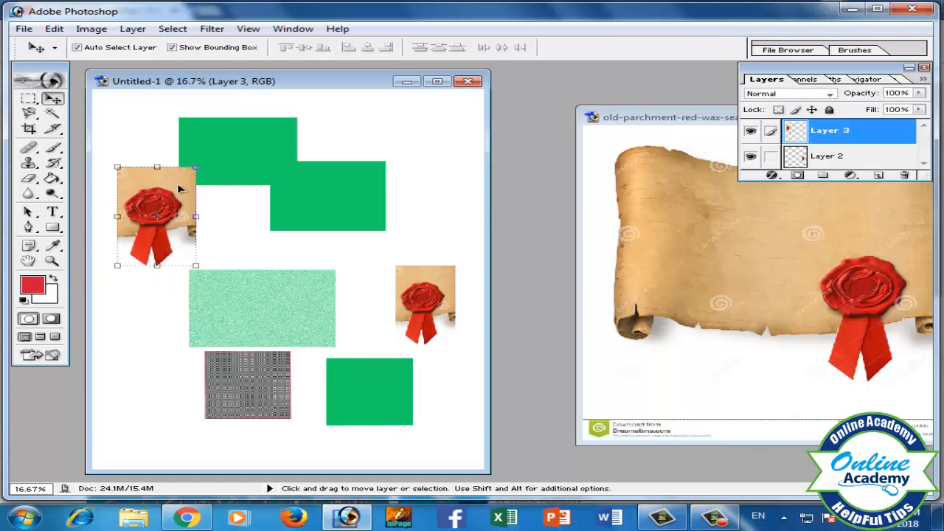
Step: Rotate the Layer 3 seal image by about 0.8° with Transform Rotate and apply it
{"action": "left_click", "coordinate": [55, 30]}
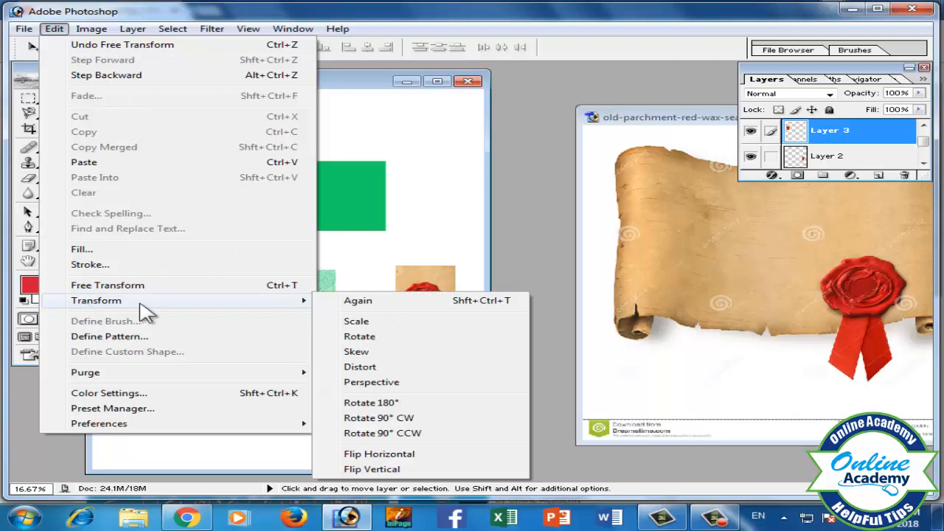
{"action": "left_click", "coordinate": [369, 338]}
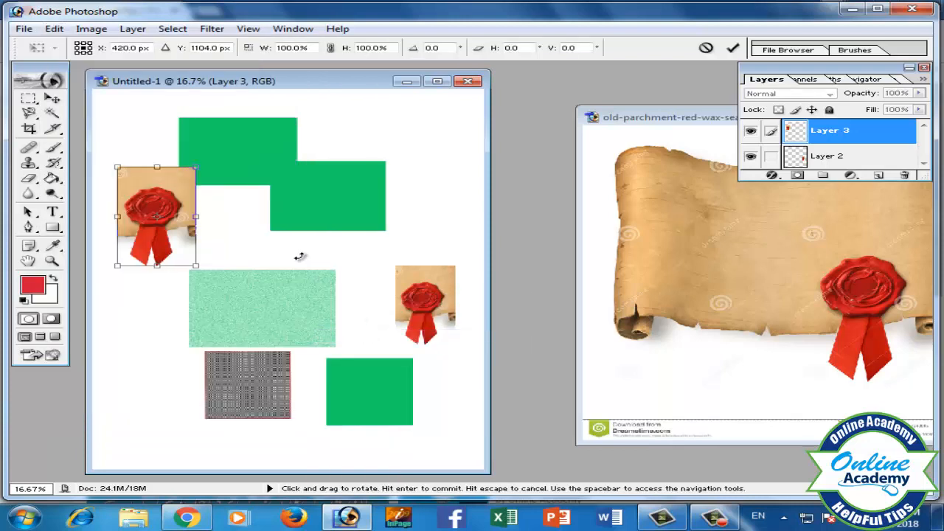
{"action": "left_click_drag", "start_coordinate": [279, 233], "coordinate": [362, 249]}
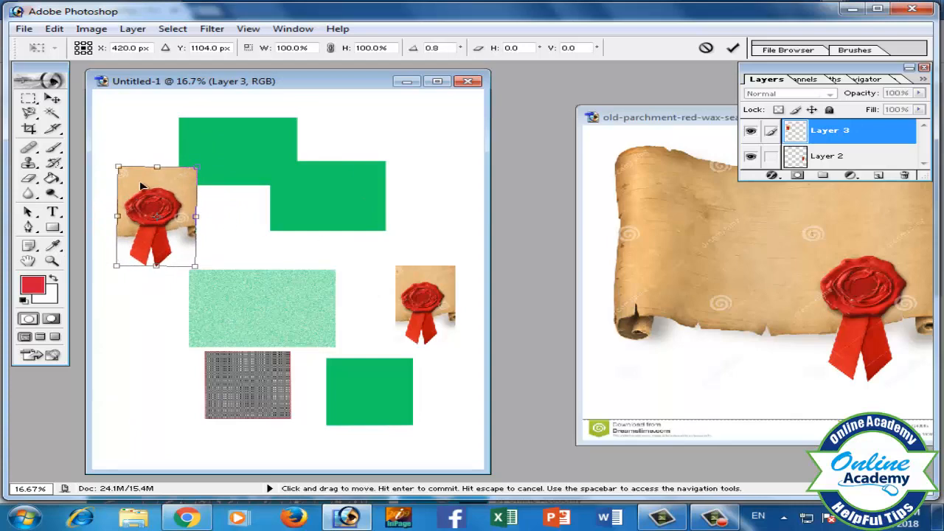
{"action": "key", "text": "Return"}
Step: Rotate Layer 3 by 180° and then by 90° CW using the preset Transform rotations
{"action": "left_click", "coordinate": [52, 29]}
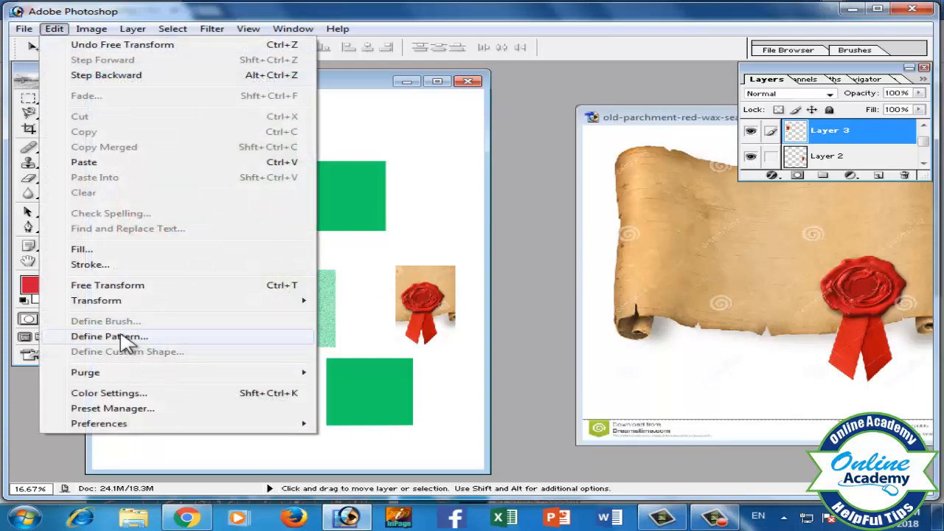
{"action": "mouse_move", "coordinate": [127, 302]}
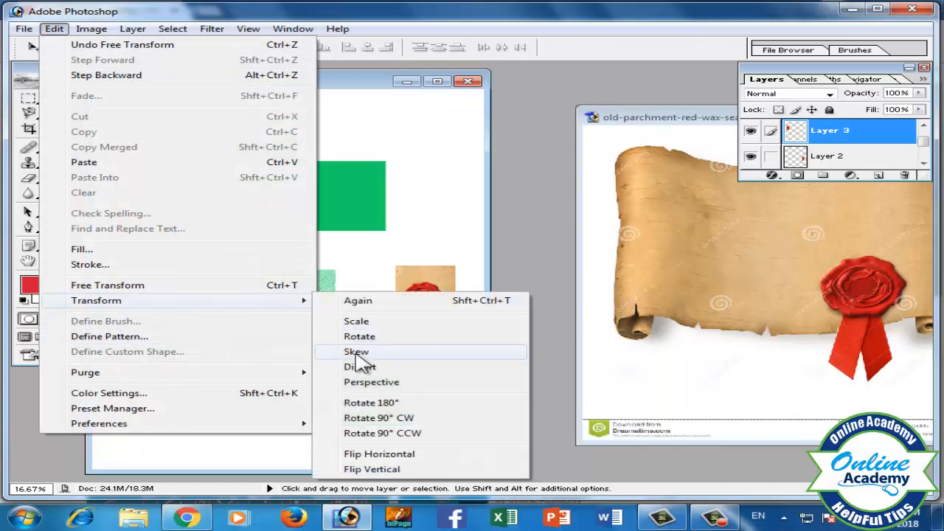
{"action": "left_click", "coordinate": [374, 403]}
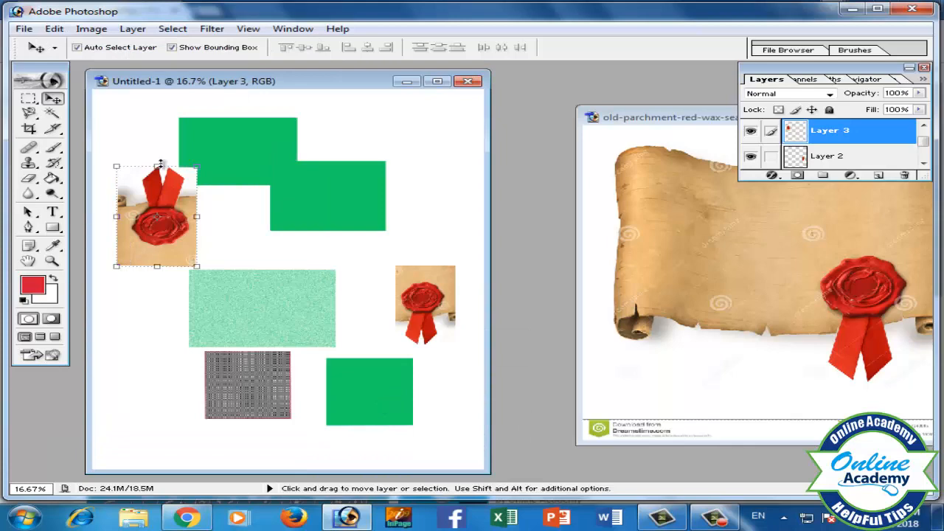
{"action": "left_click", "coordinate": [54, 28]}
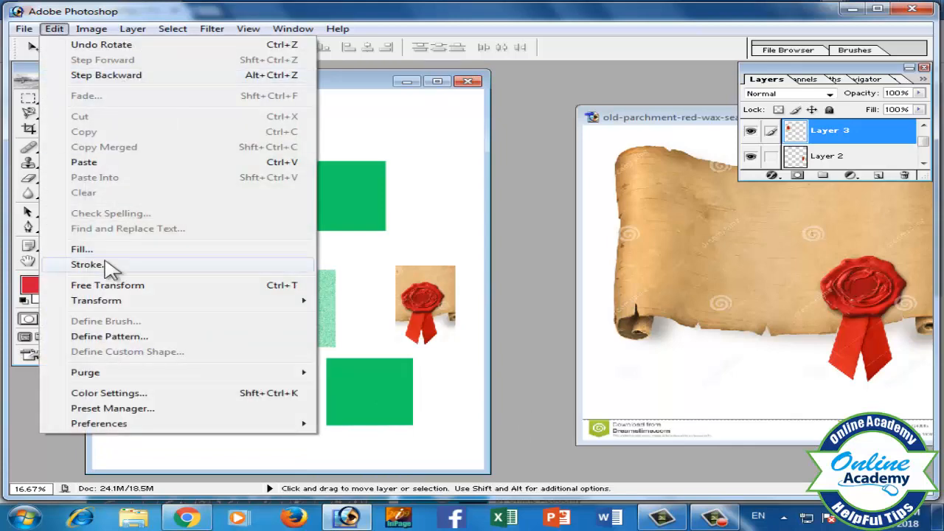
{"action": "mouse_move", "coordinate": [122, 300]}
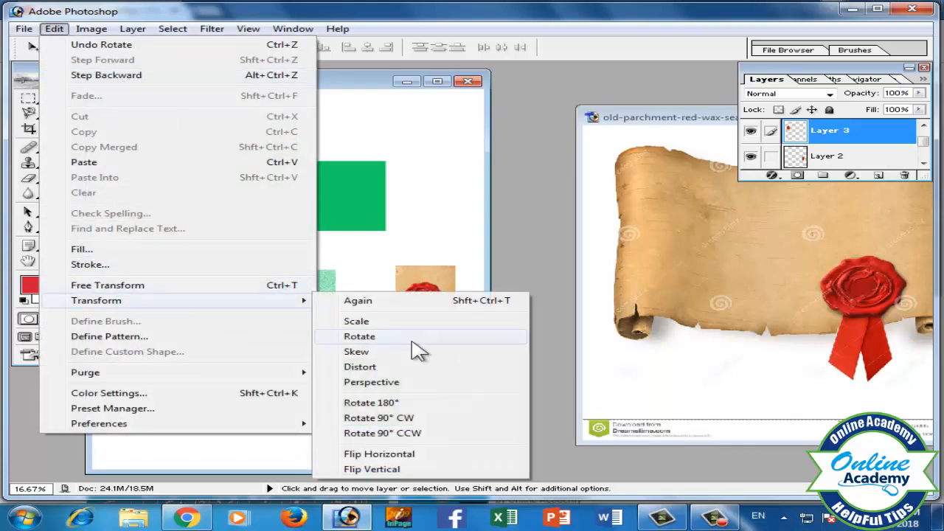
{"action": "left_click", "coordinate": [380, 418]}
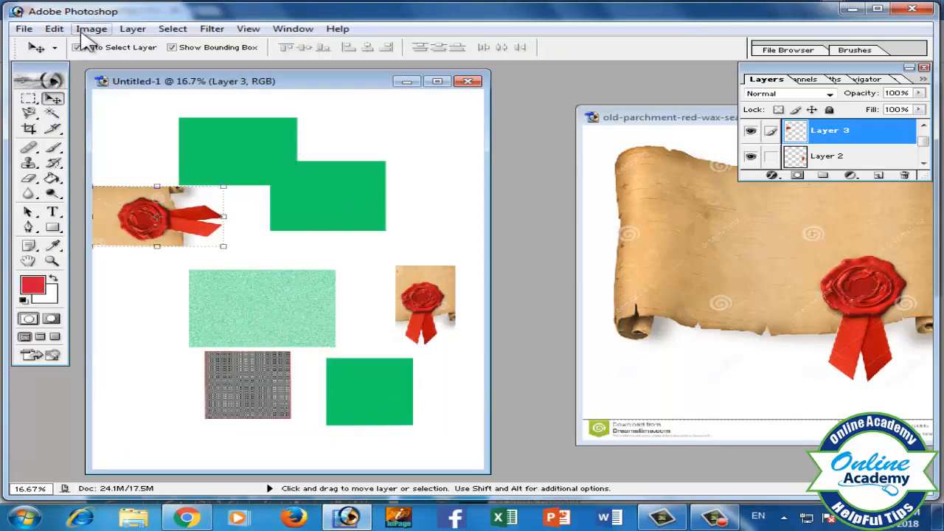
Step: Flip the Layer 3 seal image horizontally and then vertically
{"action": "left_click", "coordinate": [54, 28]}
{"action": "mouse_move", "coordinate": [135, 303]}
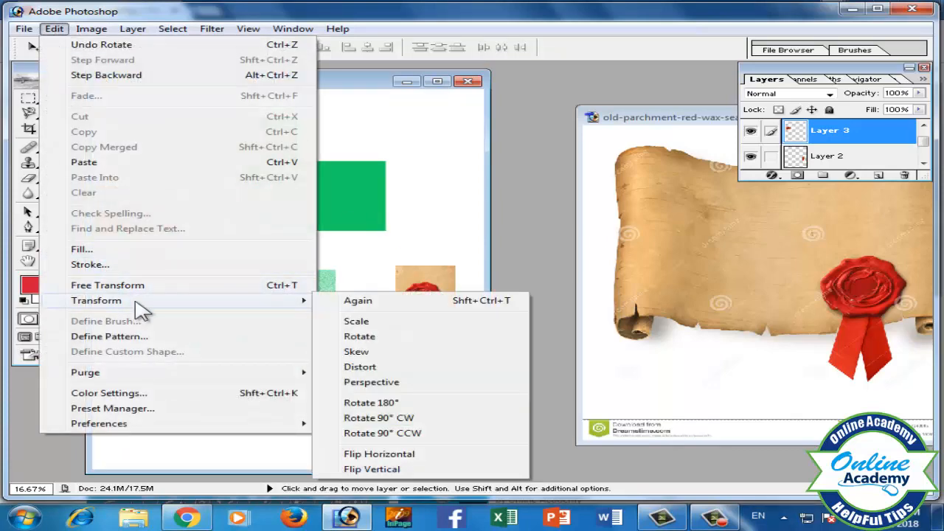
{"action": "left_click", "coordinate": [398, 459]}
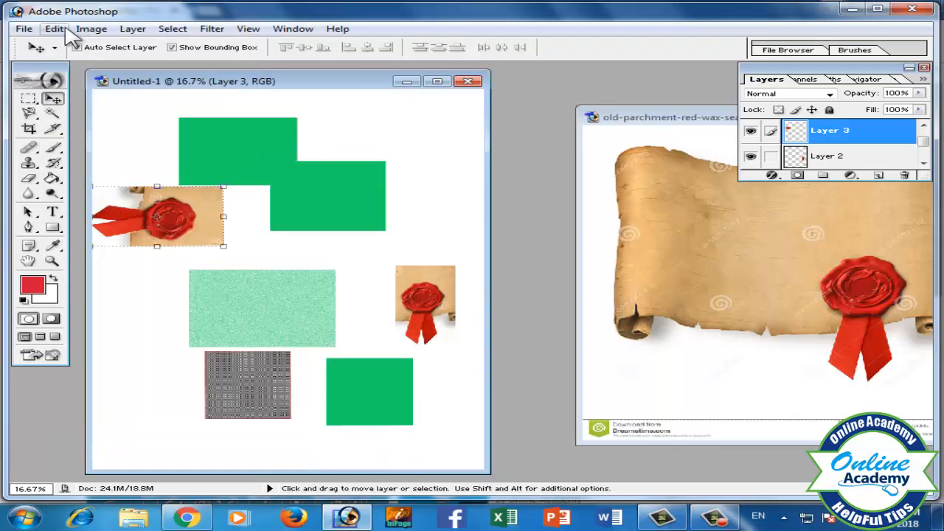
{"action": "left_click", "coordinate": [54, 28]}
{"action": "mouse_move", "coordinate": [137, 304]}
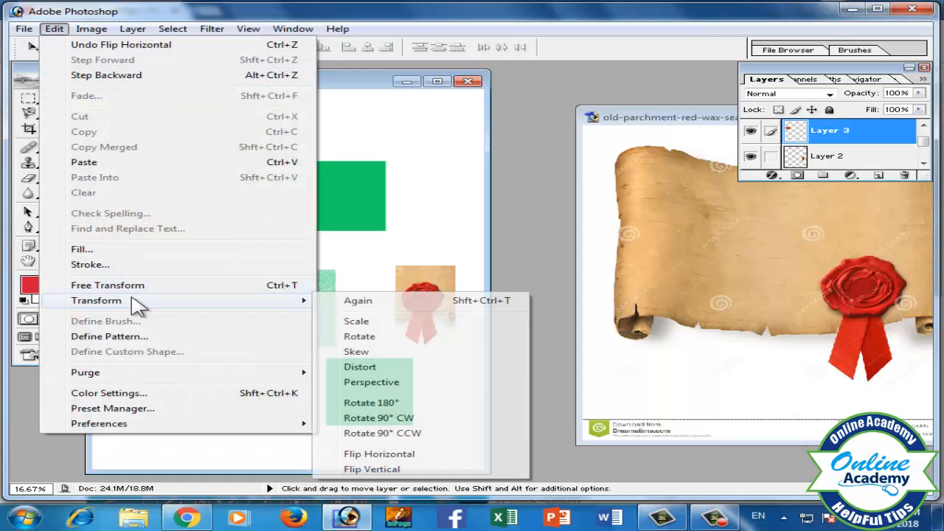
{"action": "left_click", "coordinate": [377, 473]}
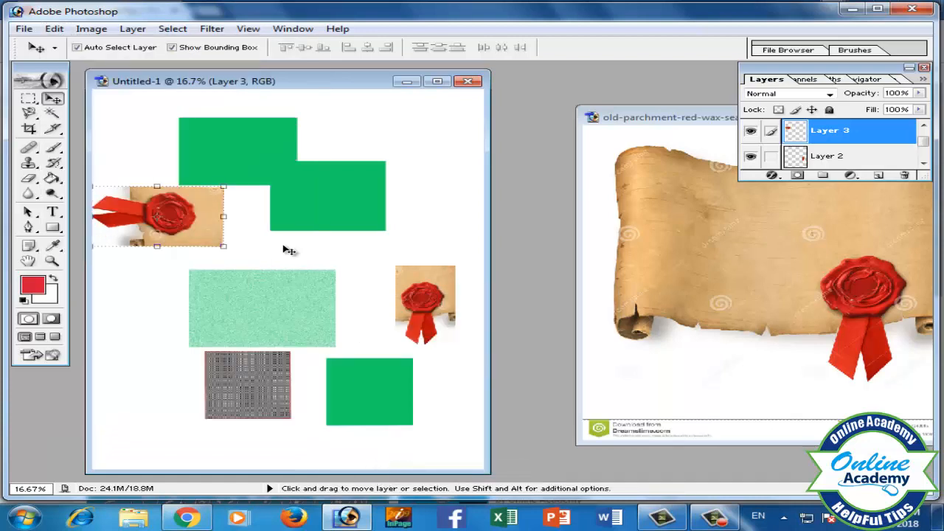
Step: Move Layer 3 right and slightly down so the whole seal image lies inside the canvas
{"action": "left_click_drag", "start_coordinate": [199, 228], "coordinate": [219, 238]}
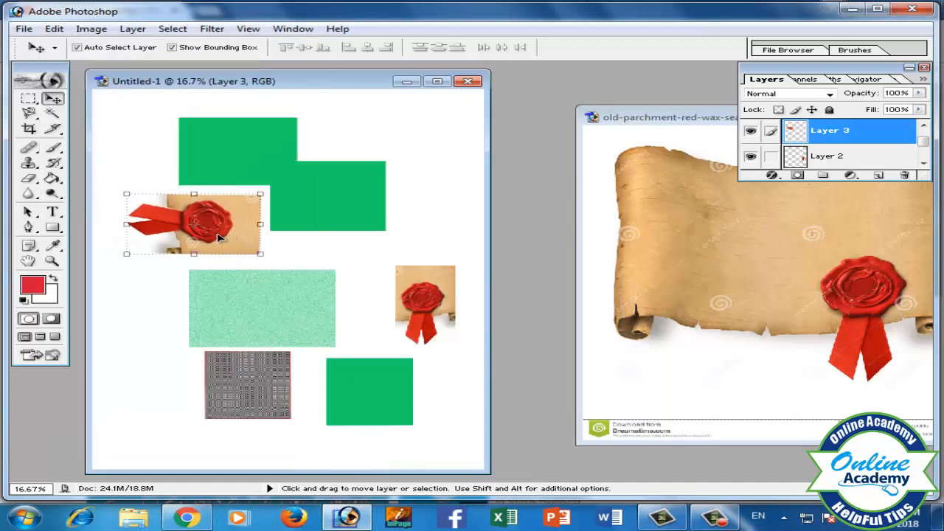
{"action": "left_click", "coordinate": [55, 29]}
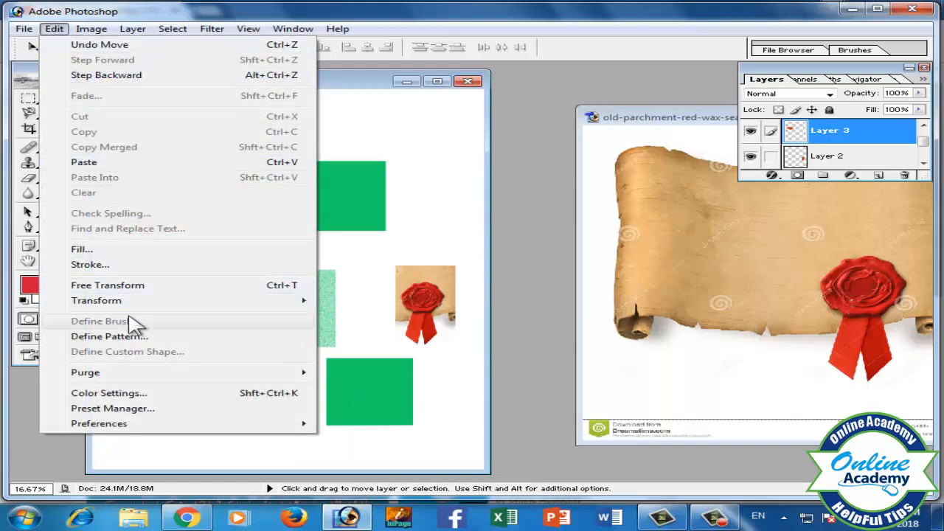
{"action": "left_click", "coordinate": [384, 84]}
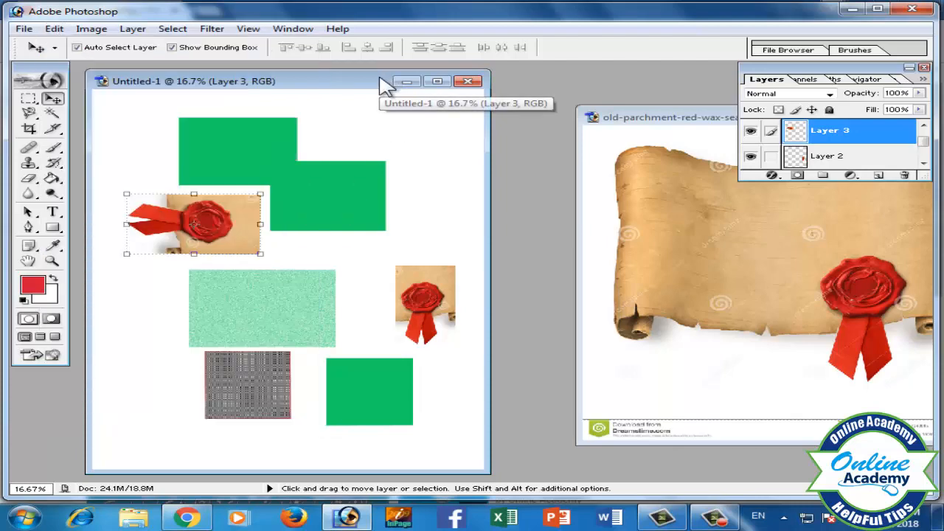
Step: Create a new white RGB document from the 5 x 7 preset at 300 pixels/inch and place its window beside the seal image
{"action": "key", "text": "ctrl+n"}
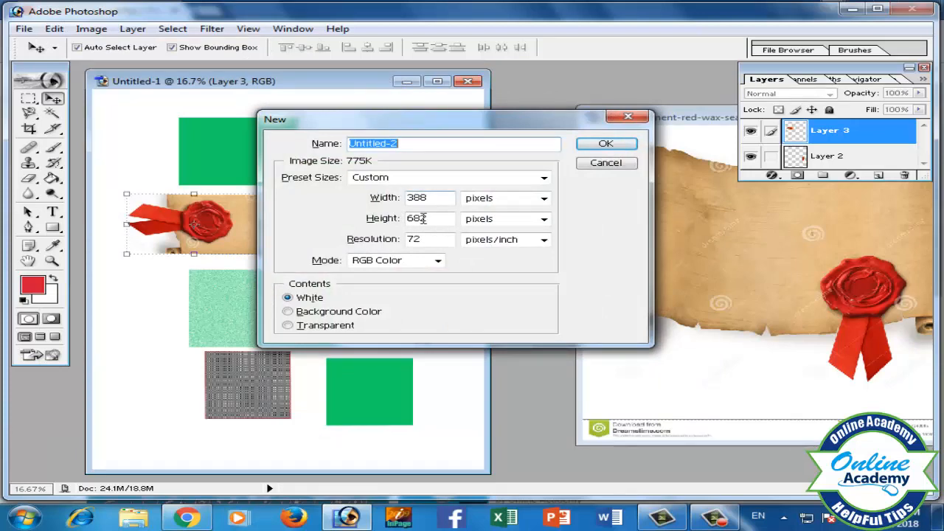
{"action": "left_click", "coordinate": [546, 178]}
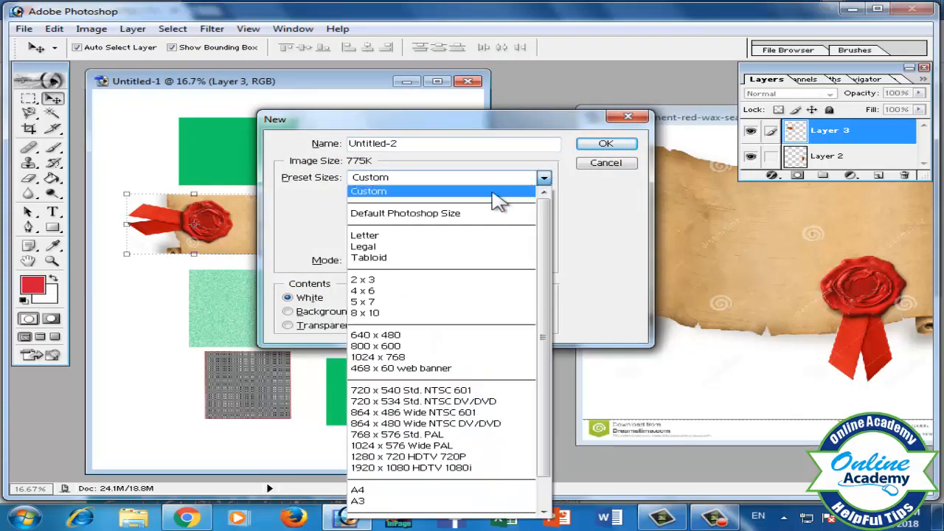
{"action": "left_click", "coordinate": [397, 304]}
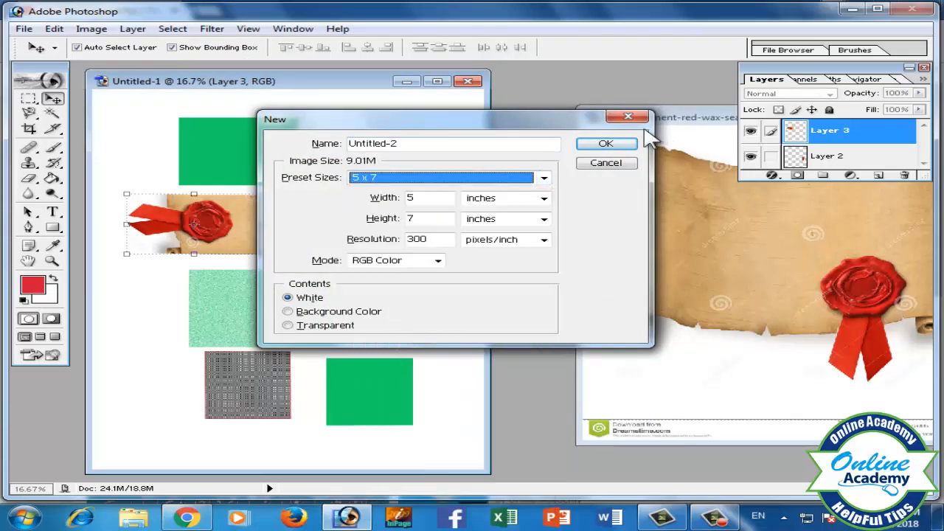
{"action": "left_click", "coordinate": [605, 144]}
{"action": "left_click_drag", "start_coordinate": [325, 91], "coordinate": [445, 86]}
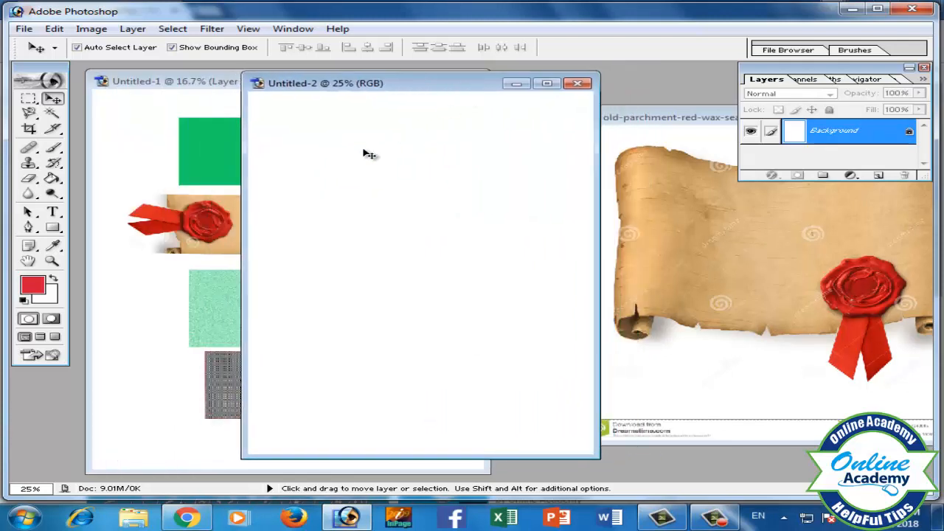
Step: Copy the seal image from Untitled-1 into the Untitled-2 document and position it in the upper middle of the page
{"action": "left_click", "coordinate": [188, 220]}
{"action": "left_click_drag", "start_coordinate": [188, 219], "coordinate": [554, 161]}
{"action": "left_click_drag", "start_coordinate": [453, 90], "coordinate": [390, 89]}
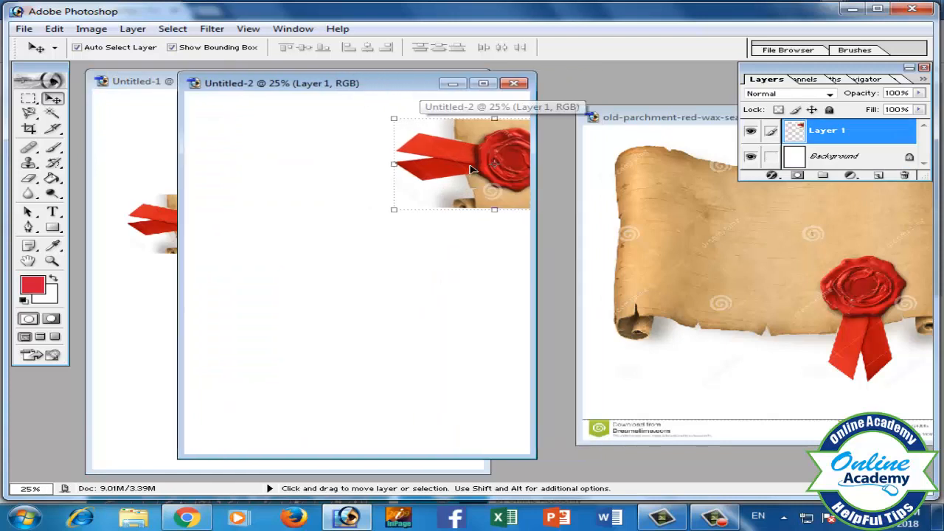
{"action": "left_click_drag", "start_coordinate": [414, 146], "coordinate": [336, 178]}
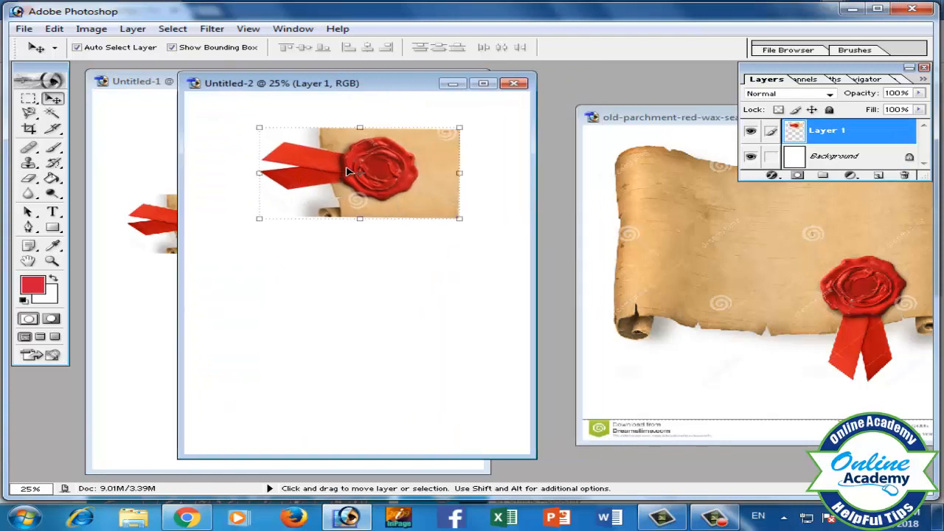
Step: Rotate the seal image in Untitled-2 to about -90° so the ribbons hang down, and move it slightly down and left on the page
{"action": "key", "text": "ctrl+t"}
{"action": "left_click_drag", "start_coordinate": [468, 130], "coordinate": [306, 97]}
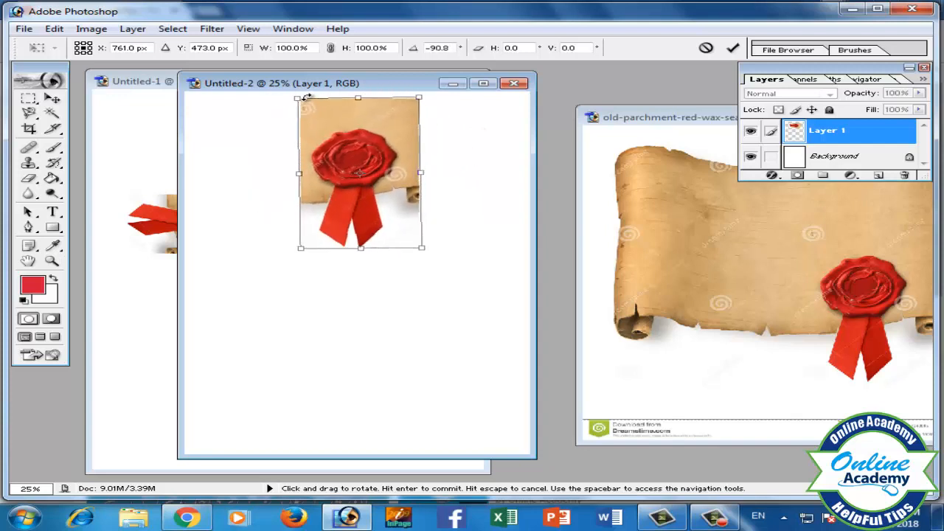
{"action": "left_click_drag", "start_coordinate": [354, 138], "coordinate": [314, 177]}
{"action": "mouse_move", "coordinate": [433, 127]}
{"action": "left_mouse_down"}
{"action": "mouse_move", "coordinate": [405, 120]}
{"action": "mouse_move", "coordinate": [421, 122]}
{"action": "left_mouse_up"}
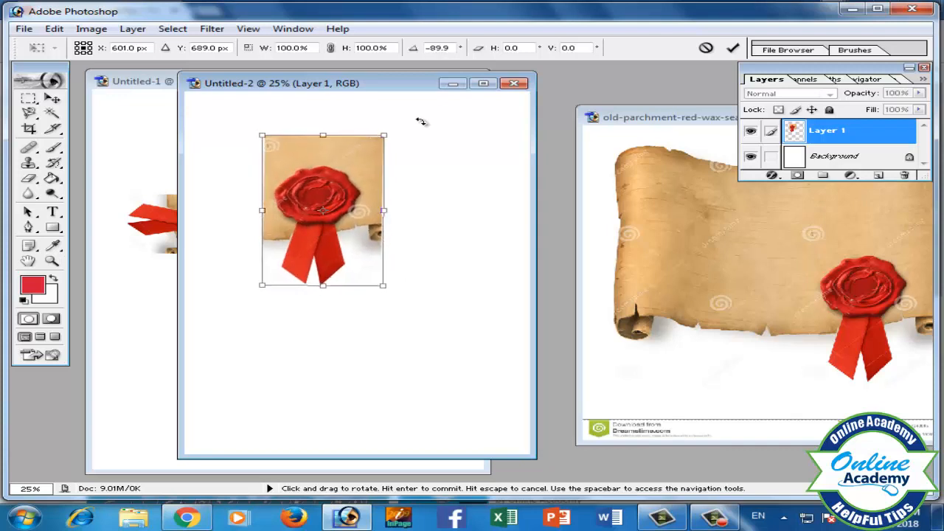
{"action": "left_click", "coordinate": [733, 48]}
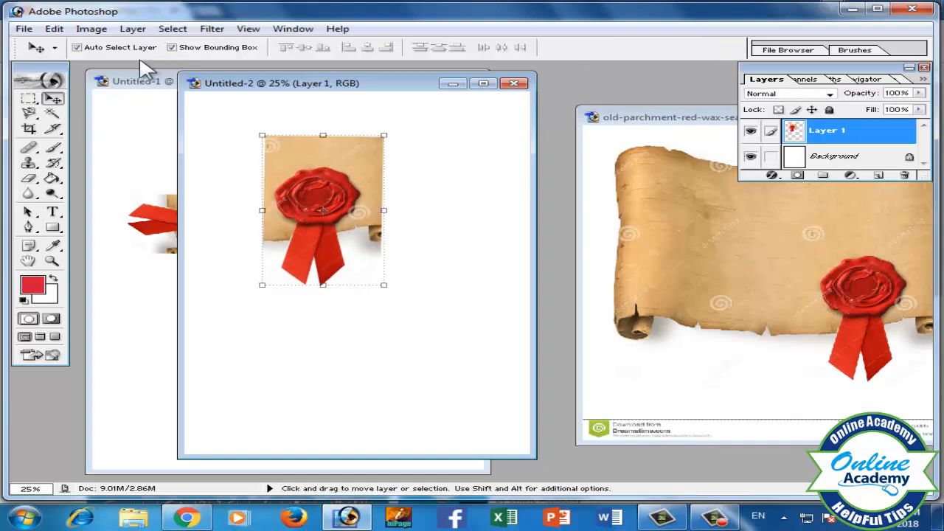
Step: Define a brush named "flawor" from the seal image
{"action": "left_click", "coordinate": [54, 29]}
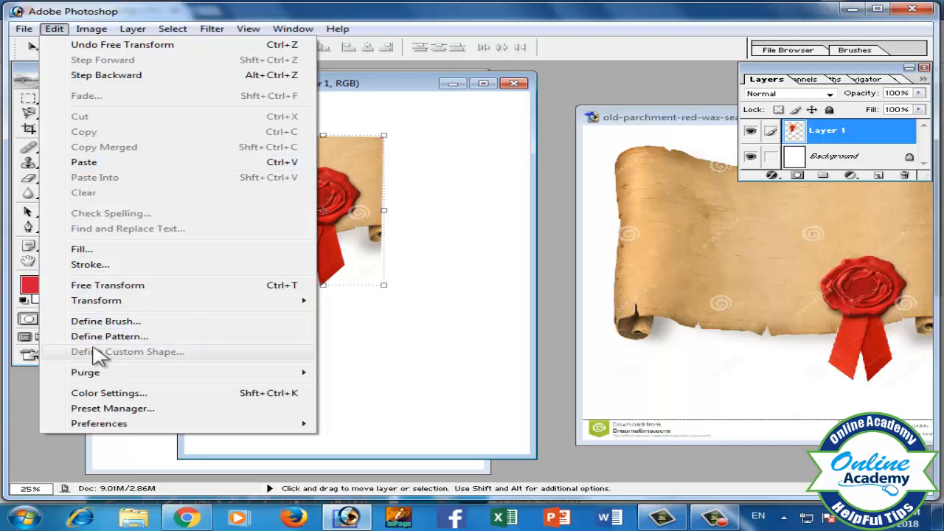
{"action": "left_click", "coordinate": [140, 325]}
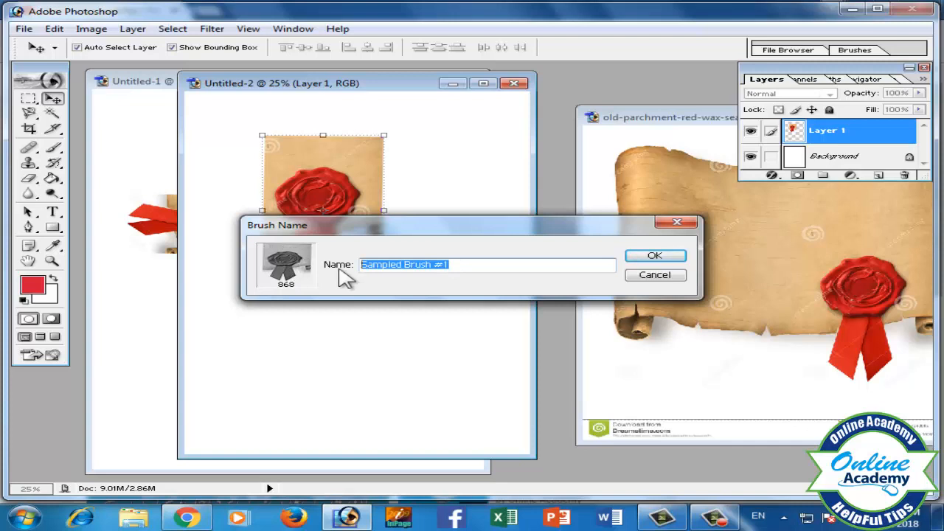
{"action": "type", "text": "flawor"}
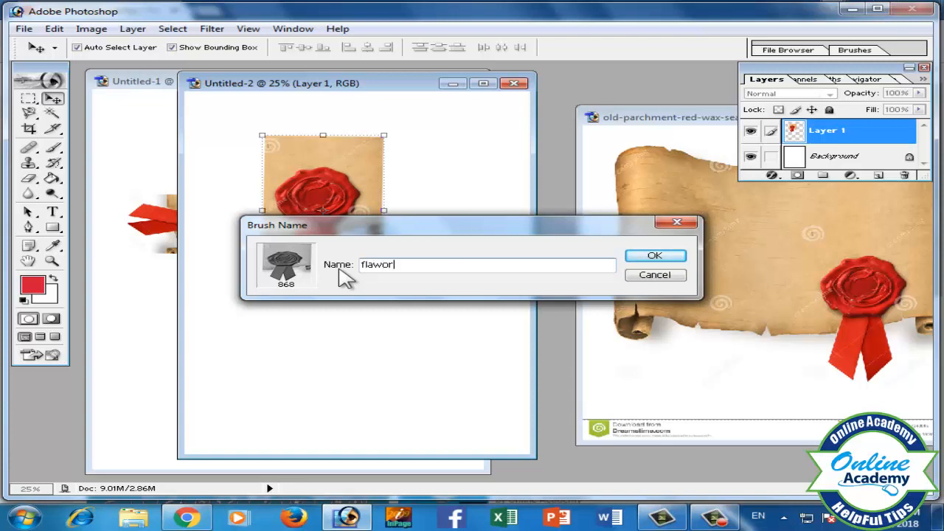
{"action": "left_click", "coordinate": [655, 258]}
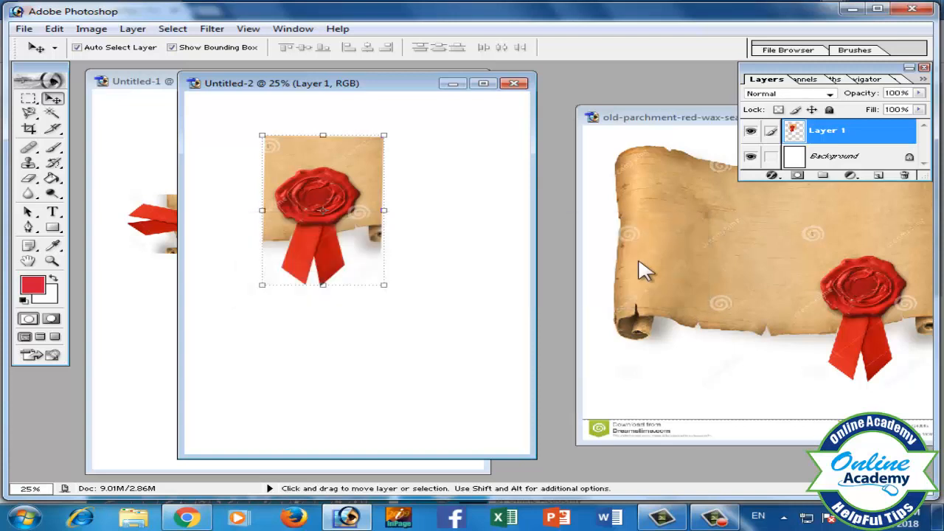
Step: Choose the new seal brush for the Brush tool, reduce its diameter to 163 px, and stamp it above and beside the seal image
{"action": "left_click", "coordinate": [53, 148]}
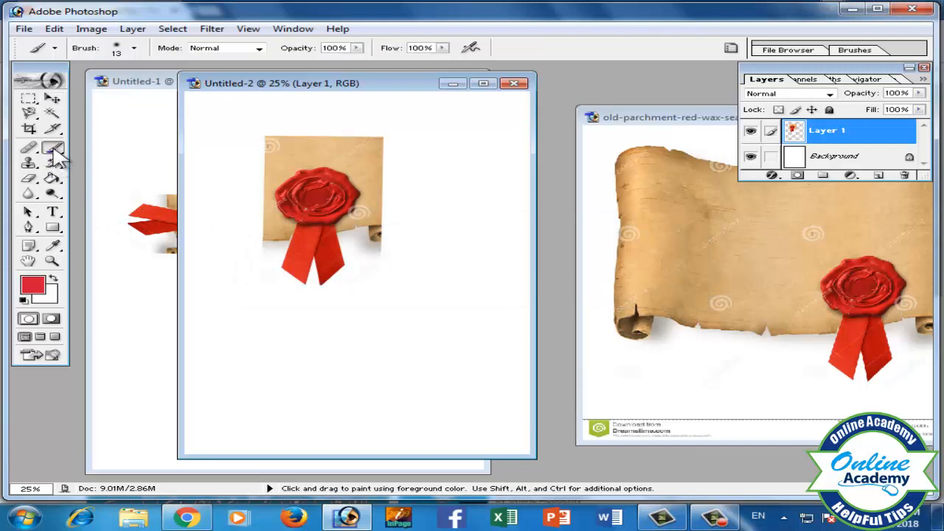
{"action": "left_click", "coordinate": [134, 48]}
{"action": "left_click_drag", "start_coordinate": [204, 144], "coordinate": [210, 206]}
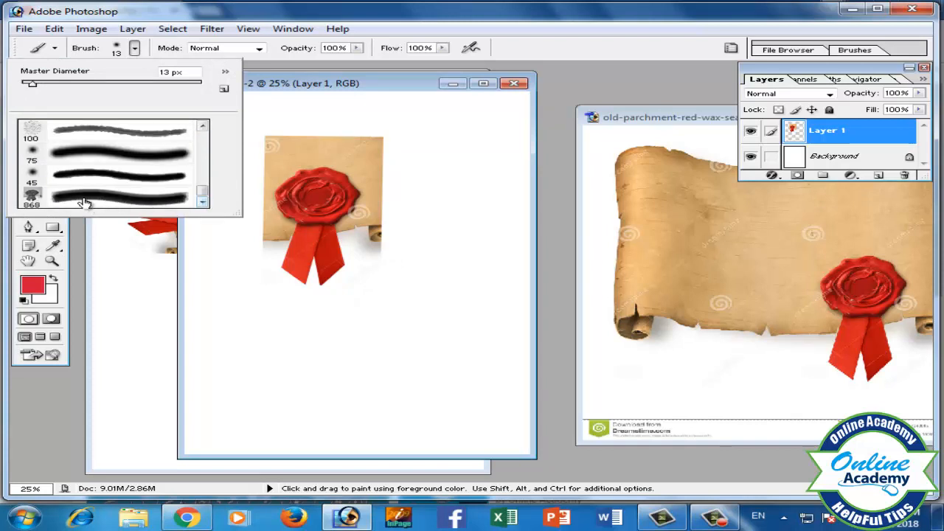
{"action": "left_click", "coordinate": [37, 197]}
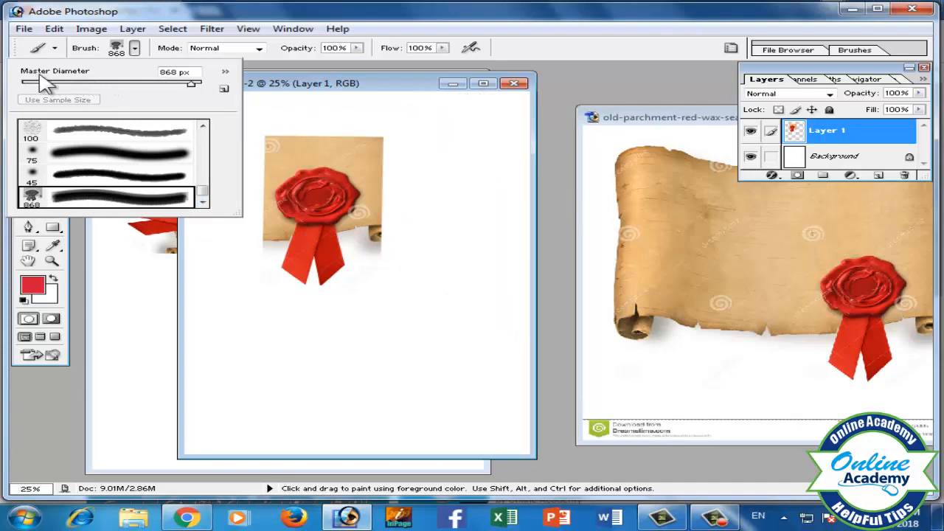
{"action": "left_click_drag", "start_coordinate": [190, 83], "coordinate": [145, 88]}
{"action": "left_click", "coordinate": [321, 104]}
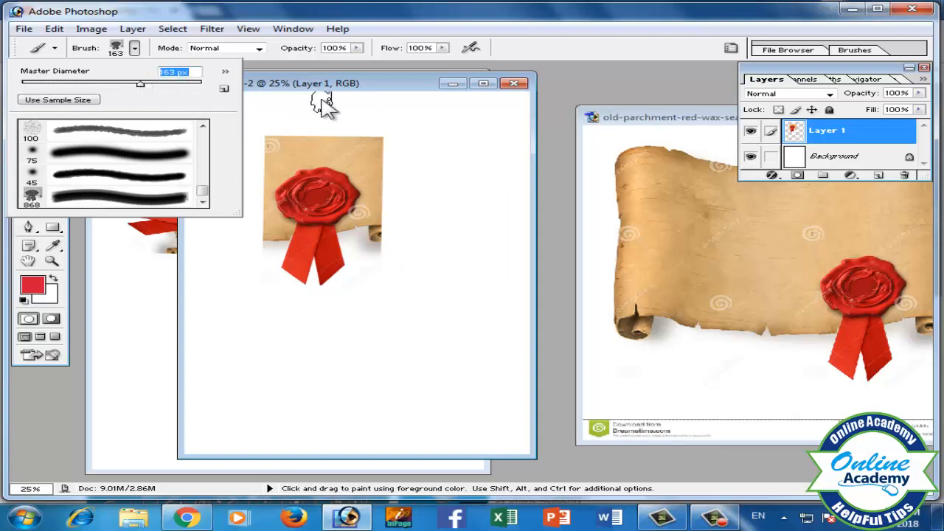
{"action": "left_click", "coordinate": [436, 194]}
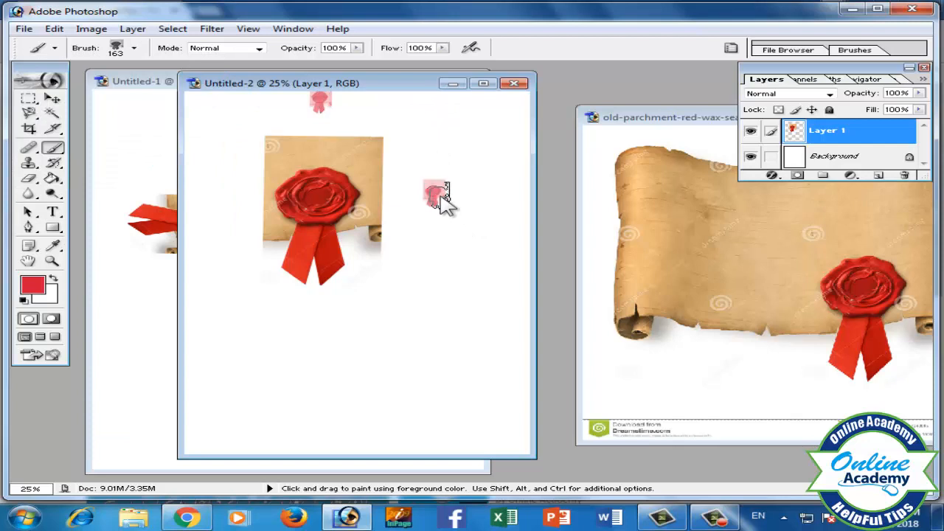
Step: Enlarge the seal brush to 292 px and stamp it in red below the seal image on either side
{"action": "left_click", "coordinate": [134, 48]}
{"action": "left_click_drag", "start_coordinate": [140, 84], "coordinate": [156, 86]}
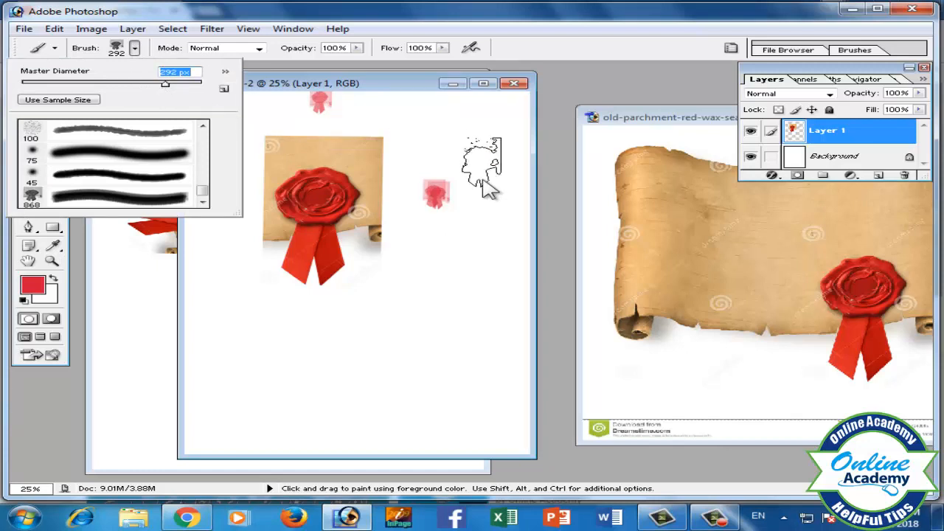
{"action": "left_click", "coordinate": [408, 278]}
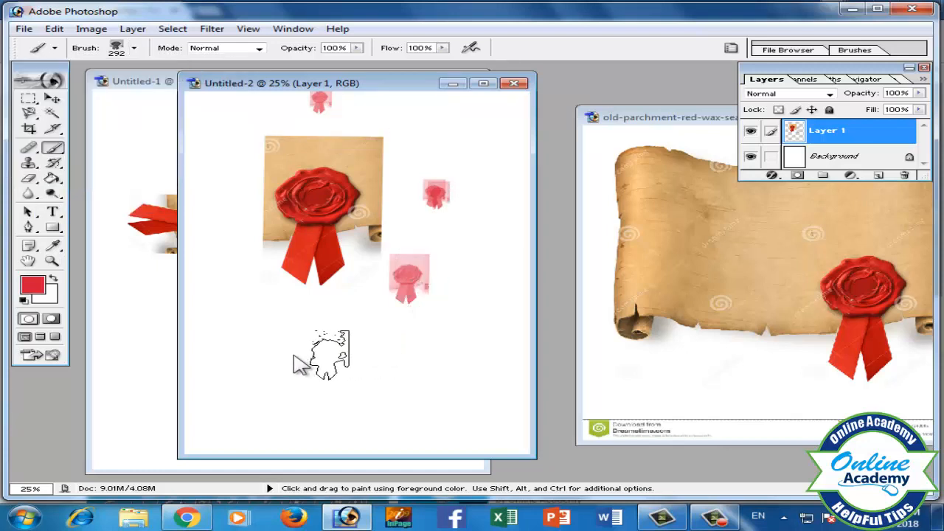
{"action": "left_click", "coordinate": [229, 334]}
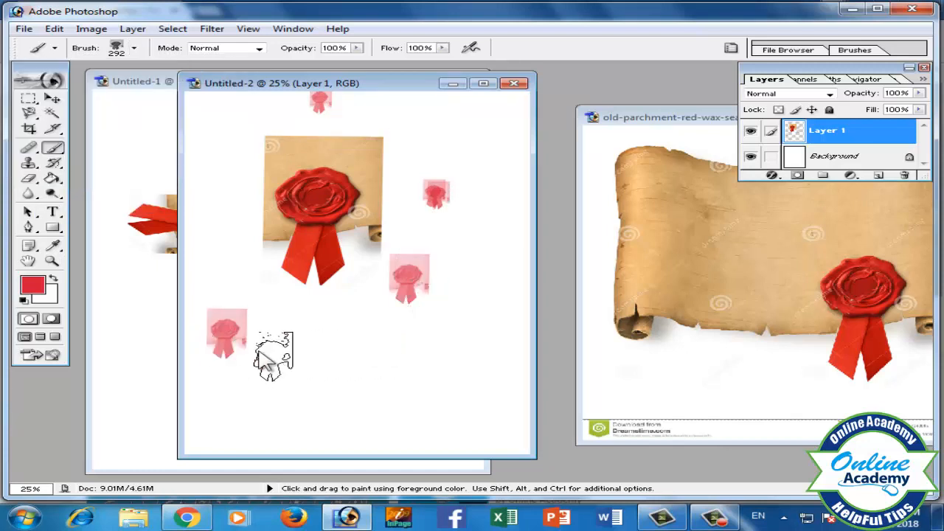
Step: Set the foreground color to blue 4A36E0 and stamp six blue seals around the seal image
{"action": "left_click", "coordinate": [32, 286]}
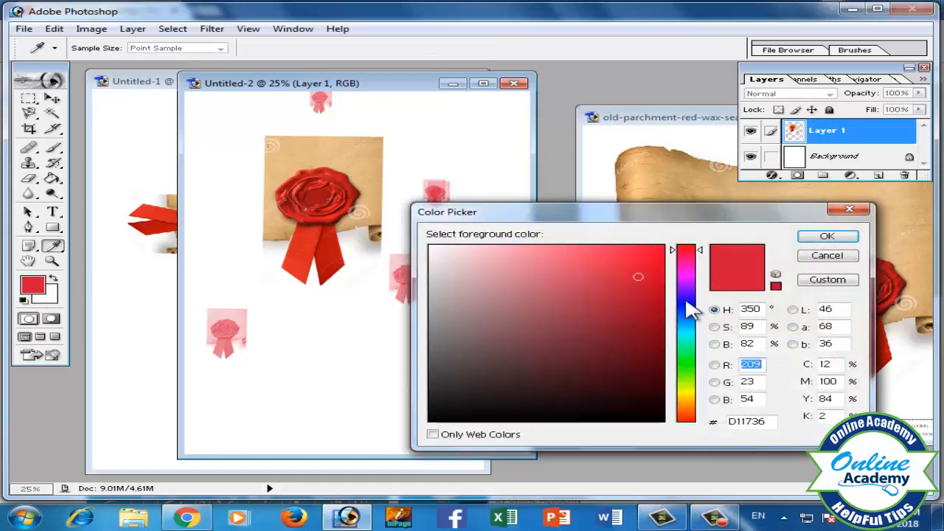
{"action": "left_click", "coordinate": [686, 302]}
{"action": "left_click", "coordinate": [608, 267]}
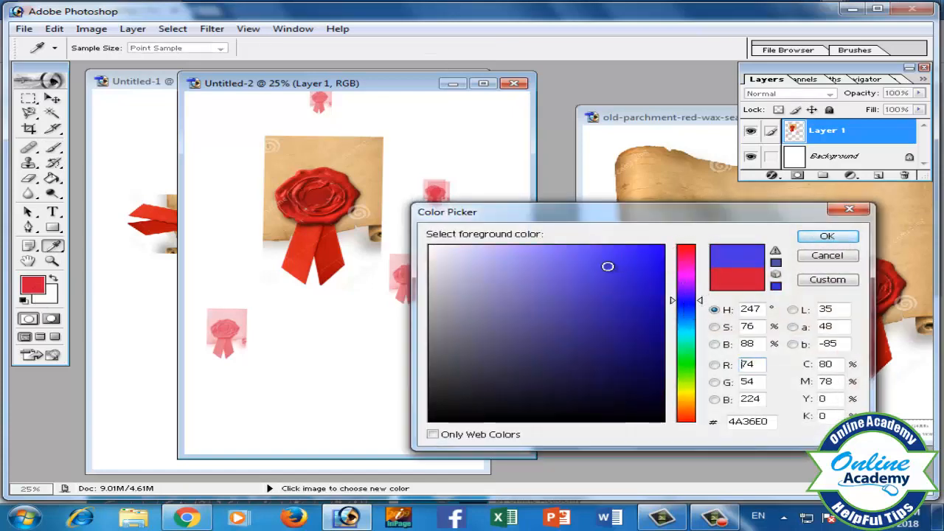
{"action": "left_click", "coordinate": [827, 236]}
{"action": "left_click", "coordinate": [292, 330]}
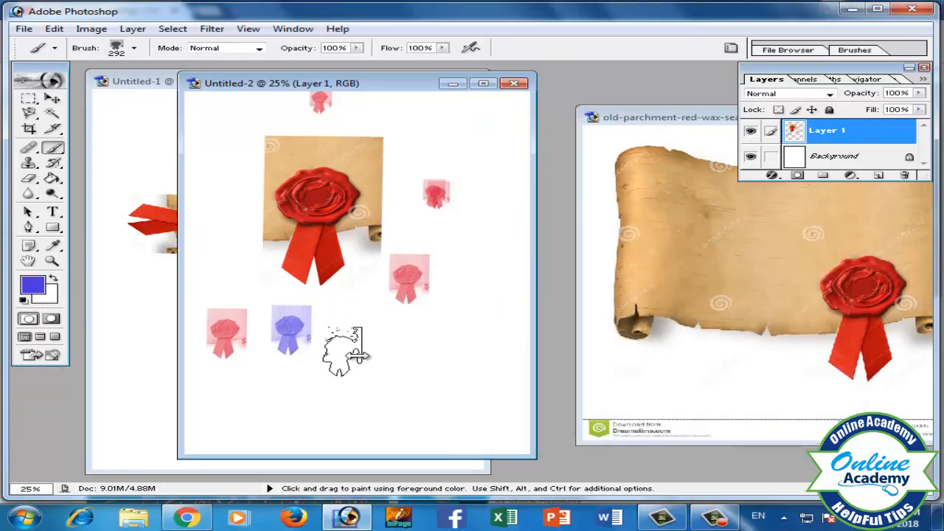
{"action": "left_click", "coordinate": [395, 344]}
{"action": "left_click", "coordinate": [462, 345]}
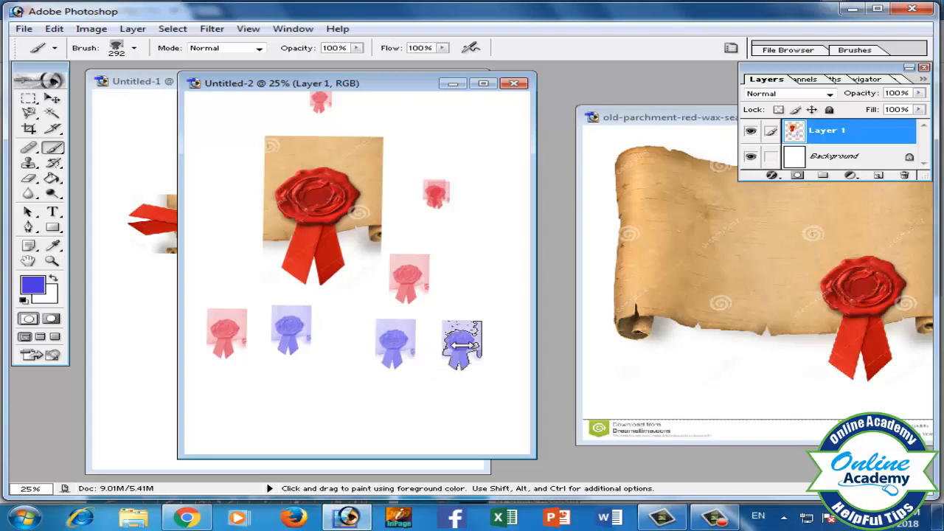
{"action": "left_click", "coordinate": [472, 263]}
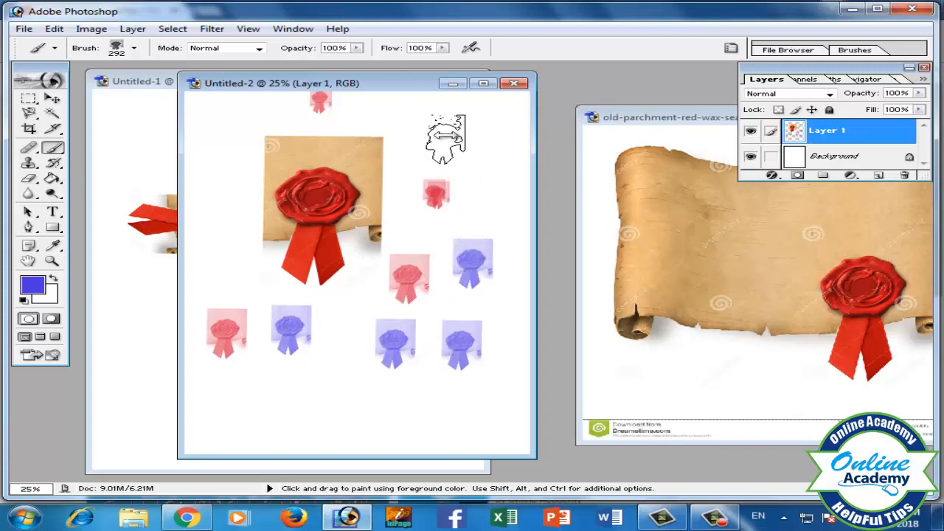
{"action": "left_click", "coordinate": [417, 132]}
{"action": "left_click", "coordinate": [215, 154]}
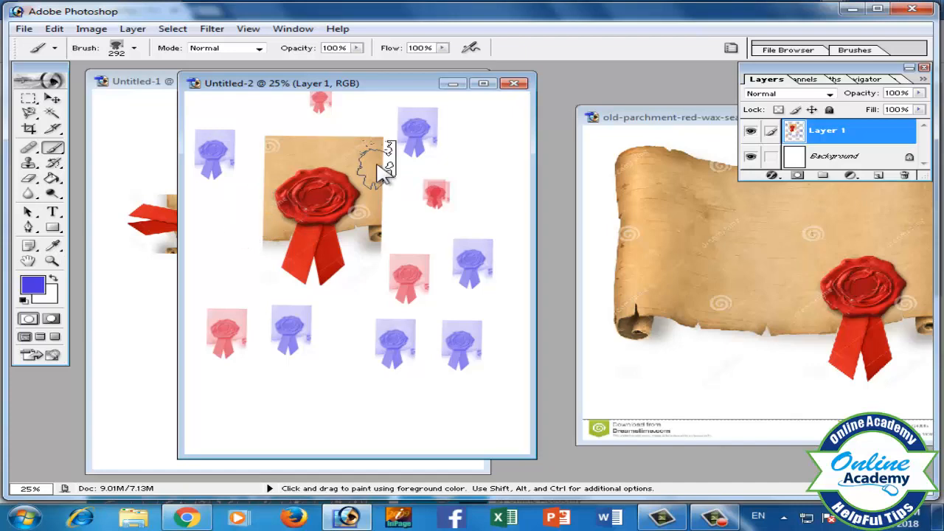
Step: Create a new white RGB document from the 4 x 6 preset and place its window beside Untitled-2
{"action": "left_click", "coordinate": [55, 28]}
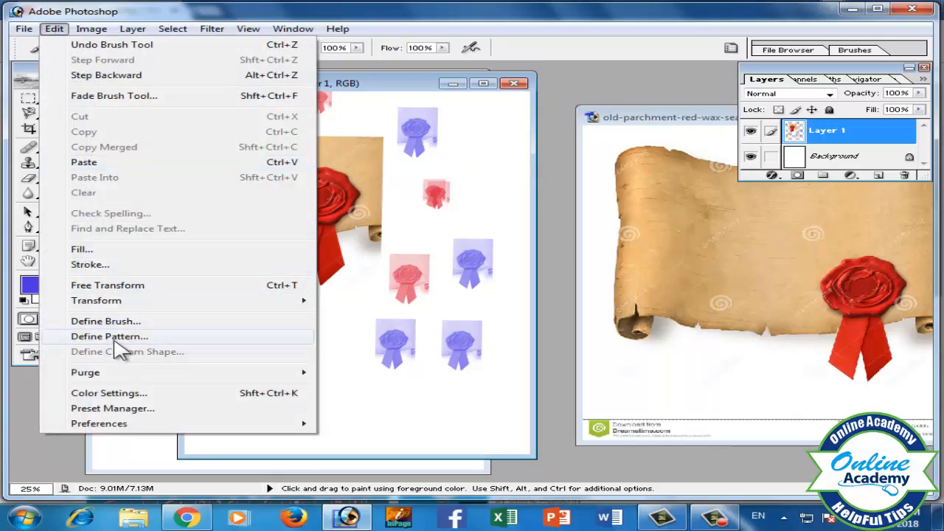
{"action": "left_click", "coordinate": [374, 93]}
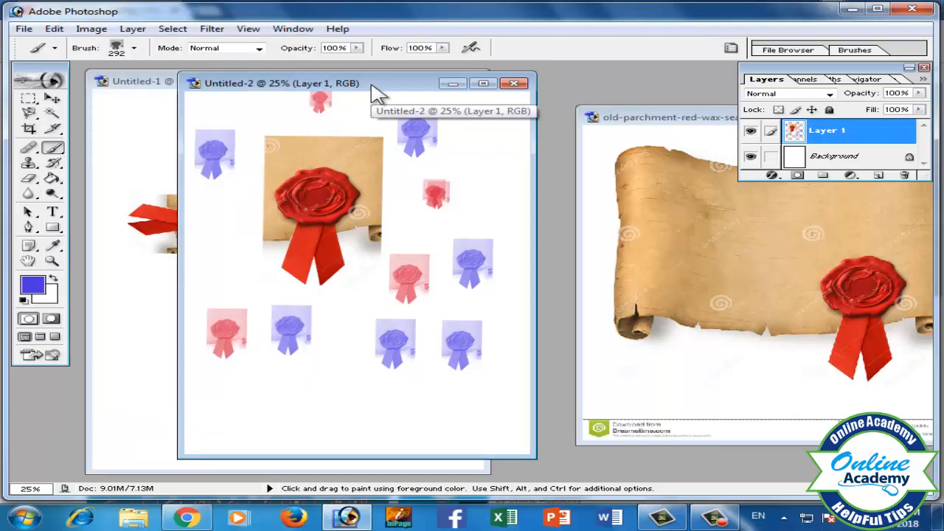
{"action": "key", "text": "ctrl+n"}
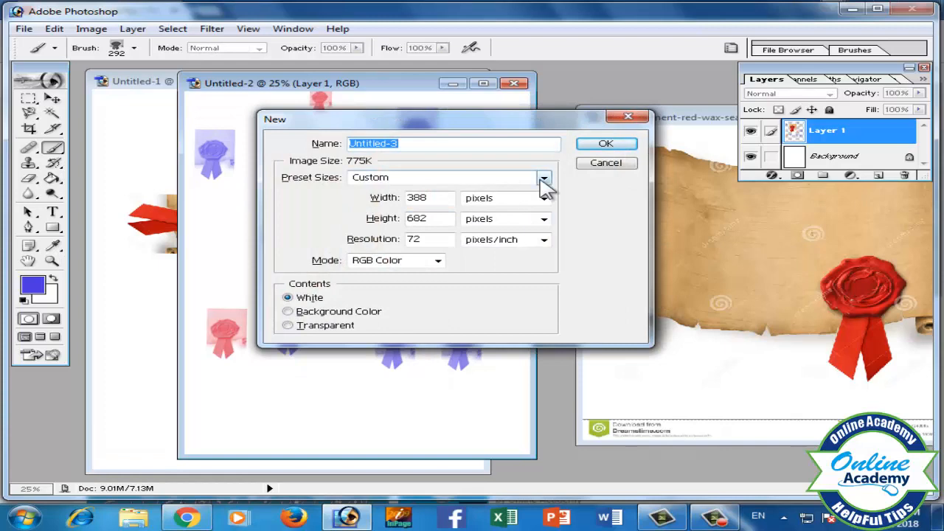
{"action": "left_click", "coordinate": [542, 183]}
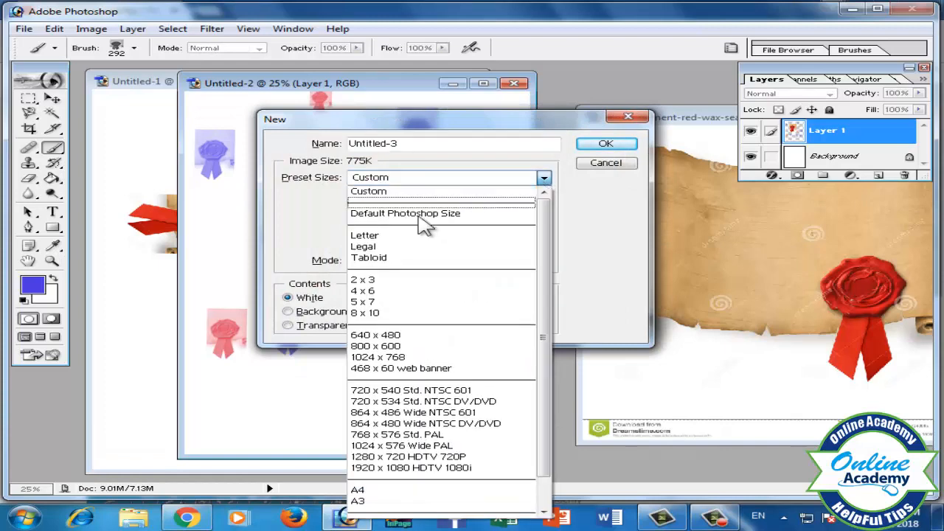
{"action": "left_click", "coordinate": [412, 292]}
{"action": "left_click", "coordinate": [608, 143]}
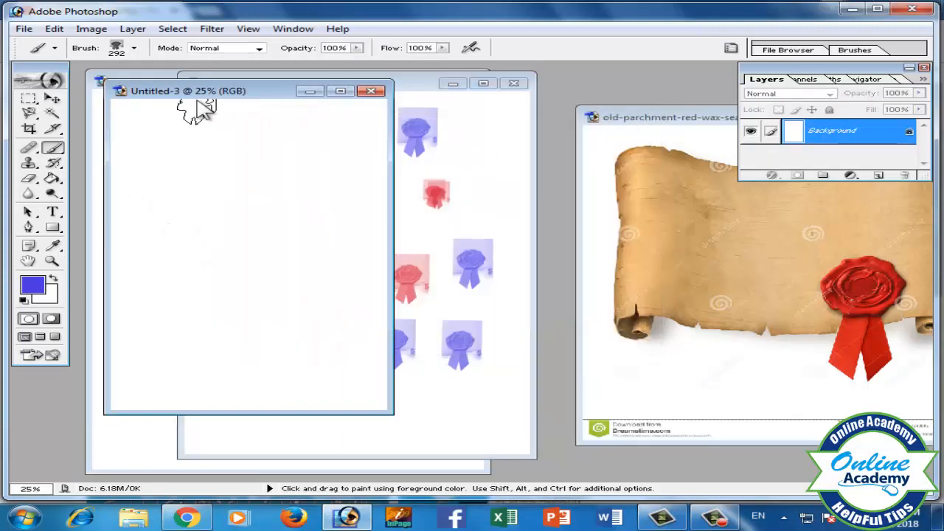
{"action": "left_click_drag", "start_coordinate": [219, 91], "coordinate": [527, 111]}
Step: Copy the upright seal image from Untitled-1 into Untitled-3 and scale it to 76.3% width and 71.3% height in the page's upper-left corner
{"action": "left_click", "coordinate": [52, 98]}
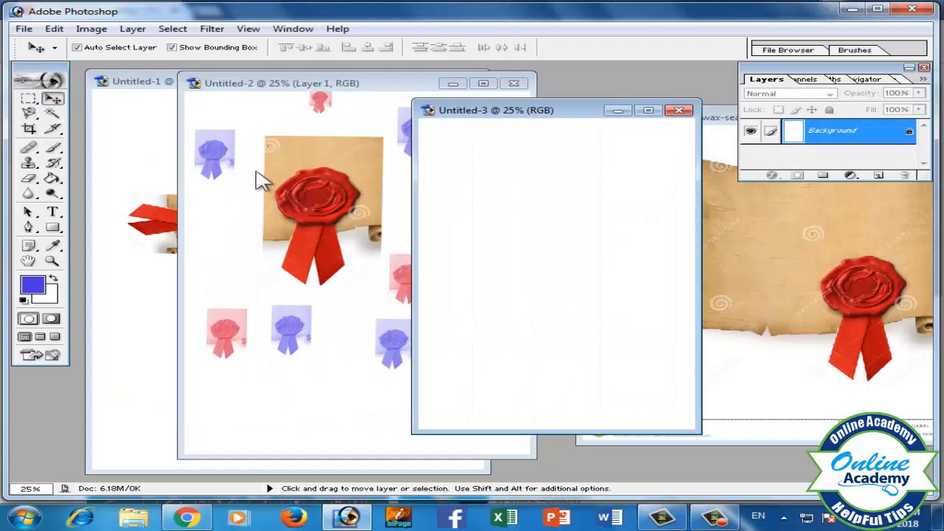
{"action": "left_click", "coordinate": [284, 181]}
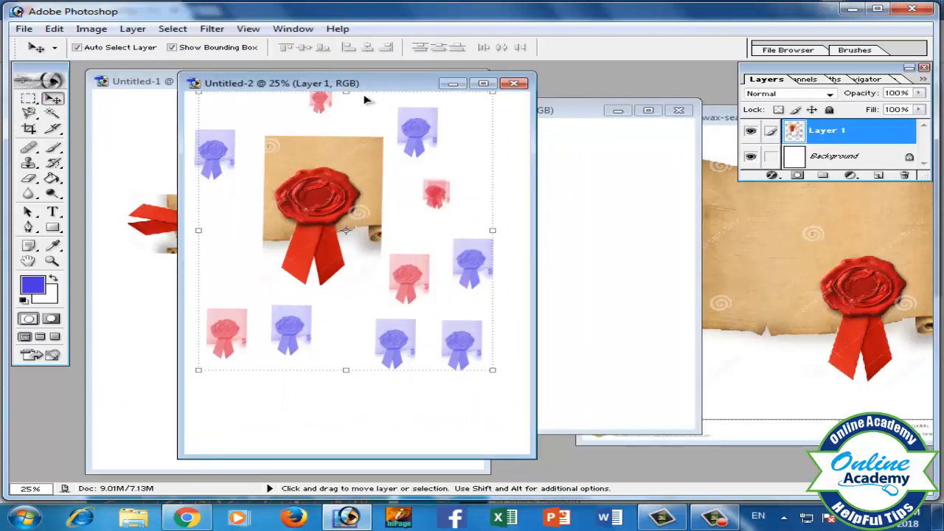
{"action": "left_click_drag", "start_coordinate": [382, 82], "coordinate": [204, 310]}
{"action": "left_click", "coordinate": [233, 223]}
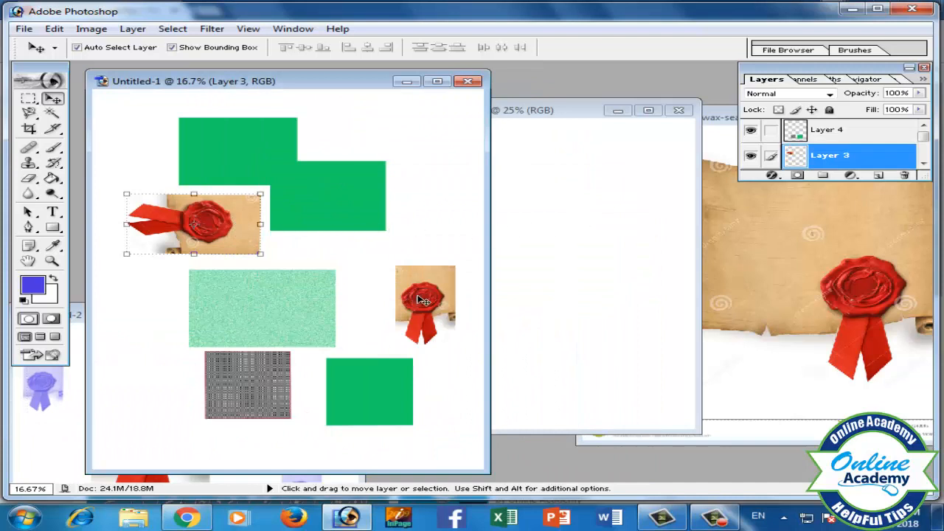
{"action": "left_click_drag", "start_coordinate": [422, 300], "coordinate": [477, 205]}
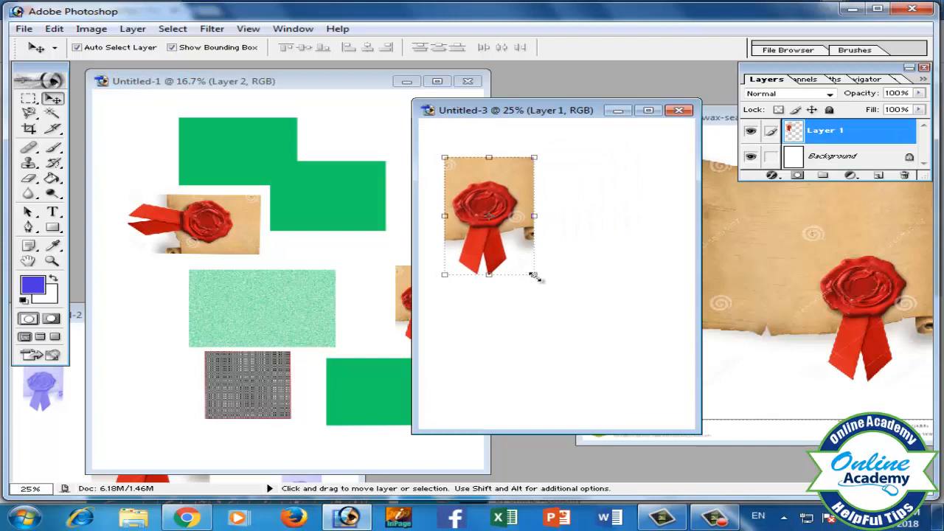
{"action": "left_click_drag", "start_coordinate": [534, 275], "coordinate": [463, 185]}
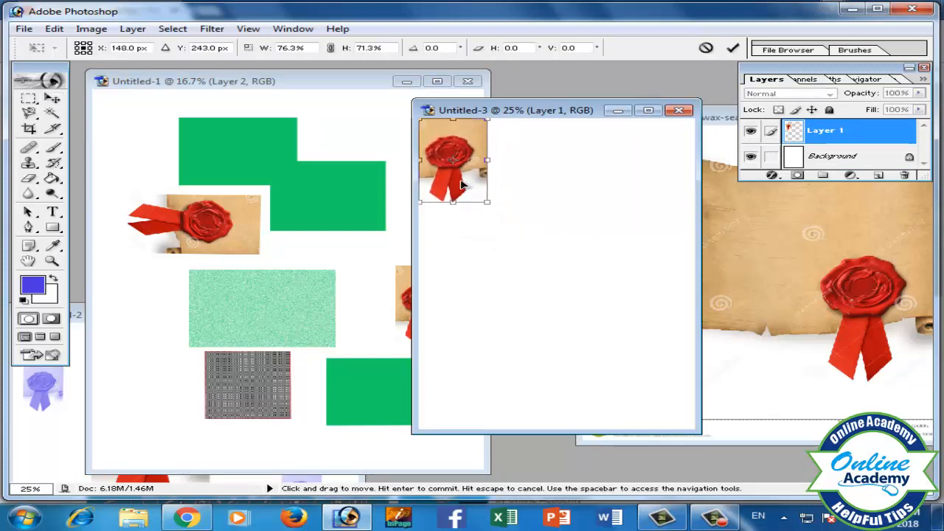
{"action": "left_click", "coordinate": [732, 47]}
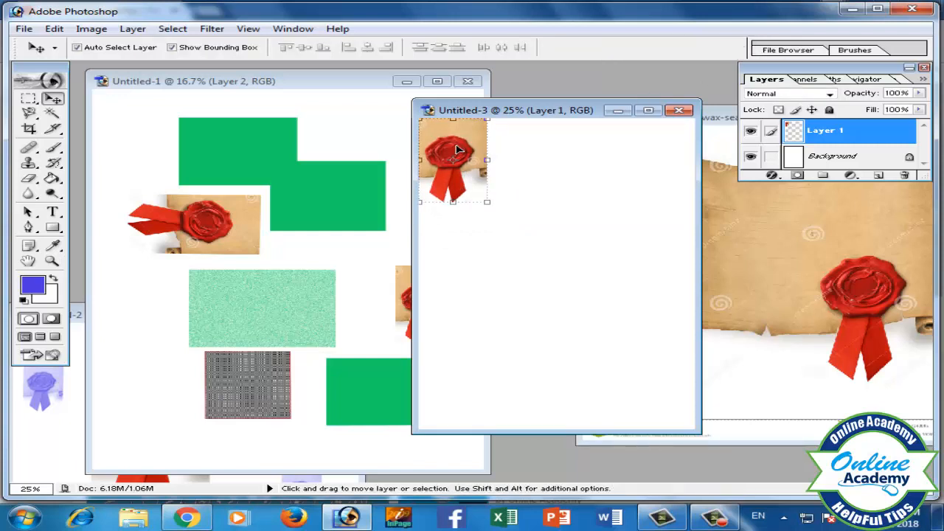
Step: Add two more seal copies to Untitled-3, placing one at the page's upper right and the other below the first seal
{"action": "left_click", "coordinate": [533, 169]}
{"action": "key", "text": "ctrl+v"}
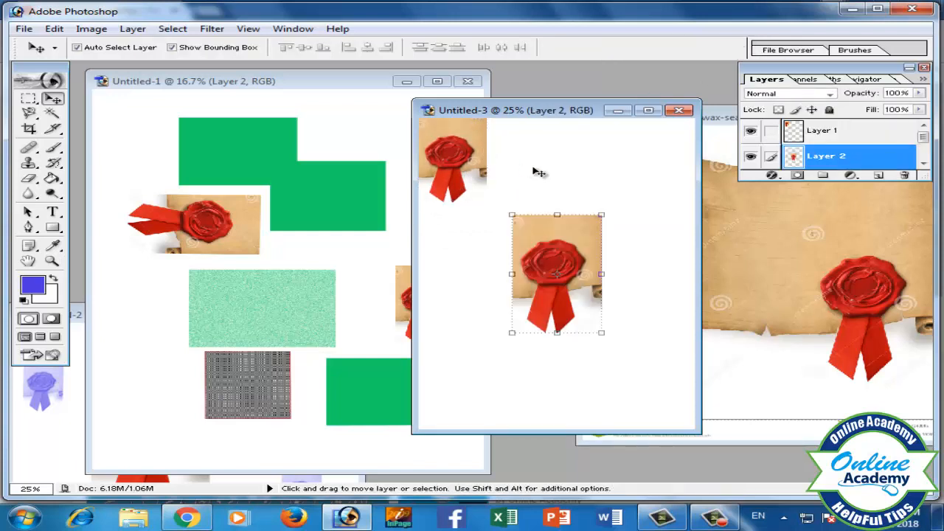
{"action": "left_click_drag", "start_coordinate": [557, 251], "coordinate": [640, 181]}
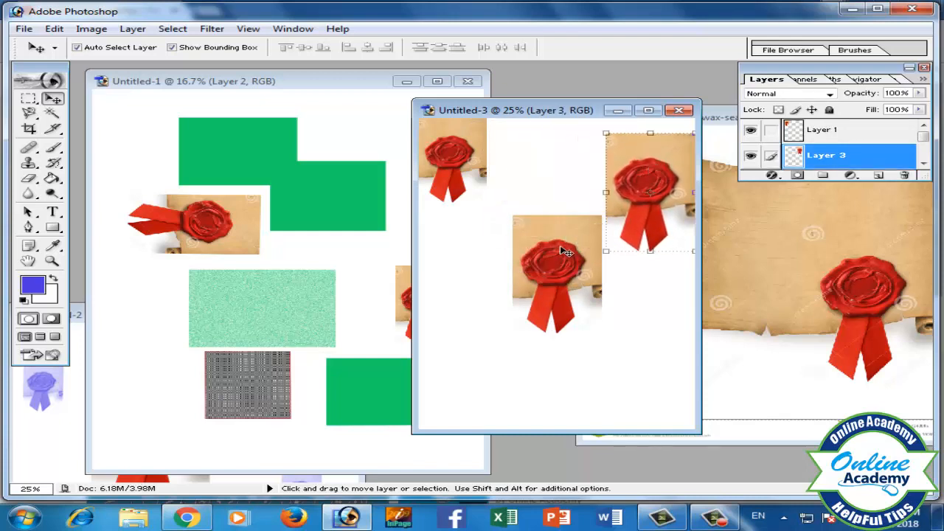
{"action": "left_click_drag", "start_coordinate": [567, 251], "coordinate": [470, 246]}
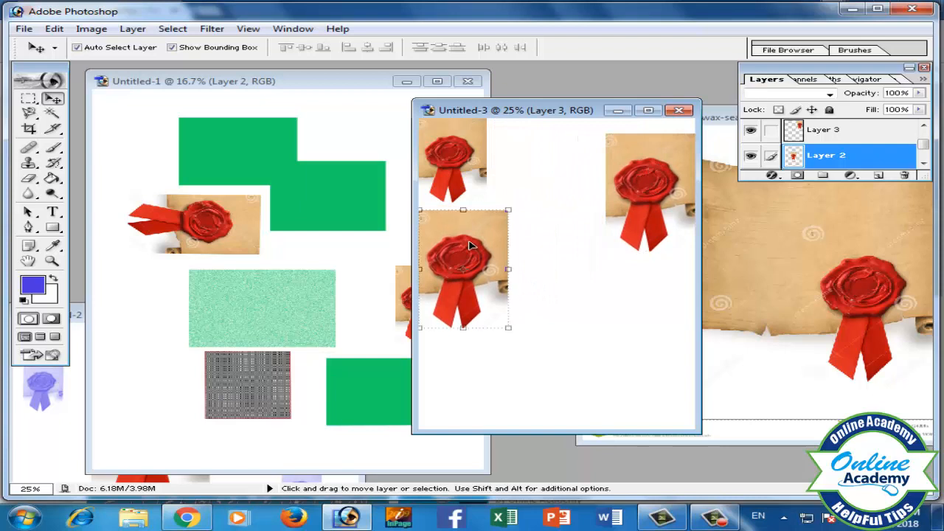
Step: Fit the page's right-hand seal copy into the upper-right corner and scale it to 81.4% width and 70.1% height
{"action": "left_click_drag", "start_coordinate": [668, 185], "coordinate": [643, 169]}
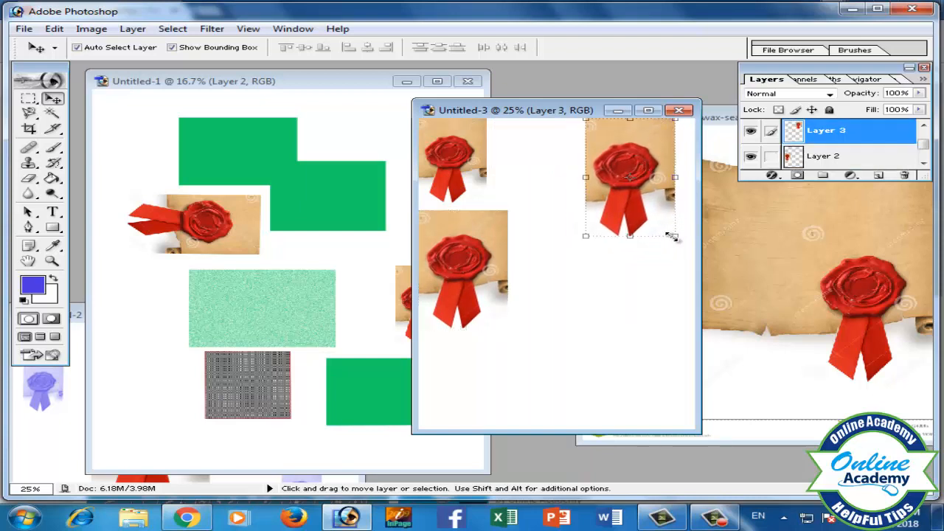
{"action": "left_click_drag", "start_coordinate": [672, 237], "coordinate": [679, 170]}
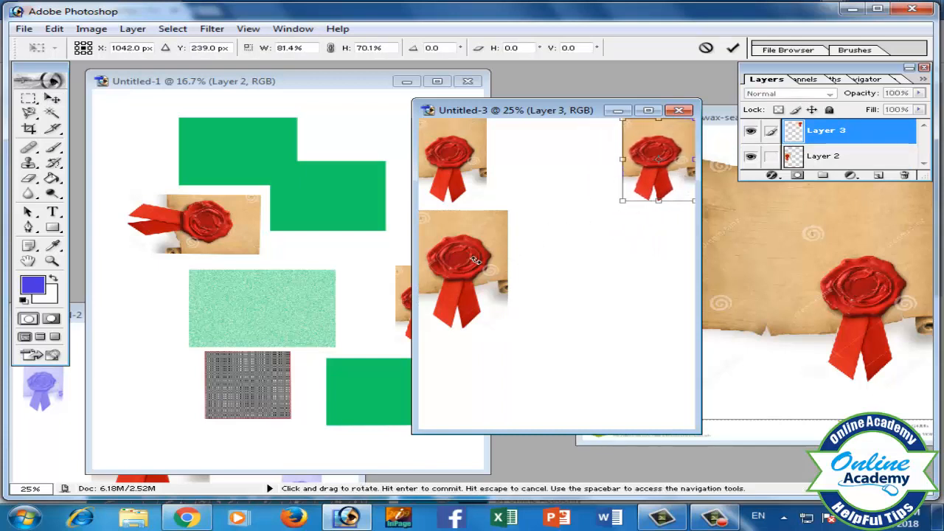
{"action": "left_click", "coordinate": [733, 47]}
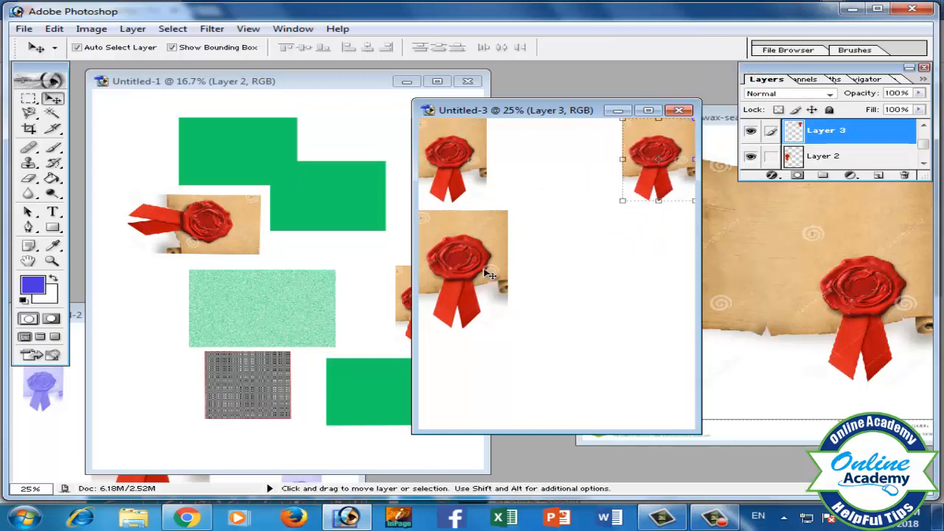
Step: Scale the seal below the first one to 80.4% width and 69.5% height and place it in the middle of the top row
{"action": "left_click", "coordinate": [486, 275]}
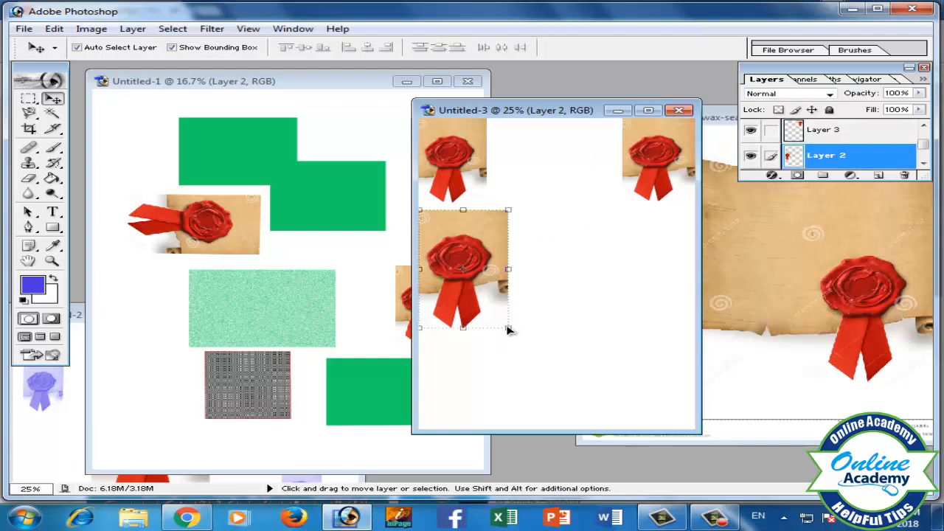
{"action": "left_click_drag", "start_coordinate": [509, 329], "coordinate": [560, 200]}
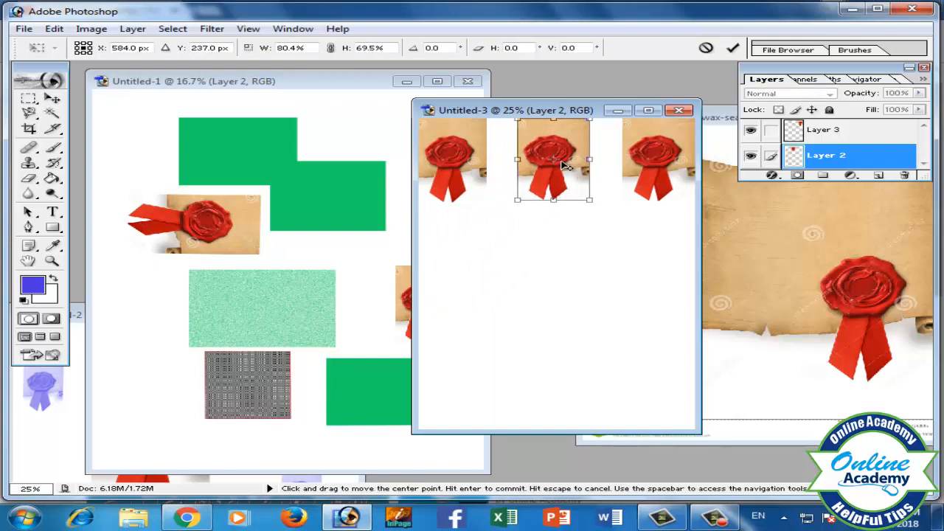
{"action": "left_click", "coordinate": [733, 47]}
Step: Paste three more seal copies and arrange them, slightly reduced, as a second row beneath the first three
{"action": "key", "text": "ctrl+e"}
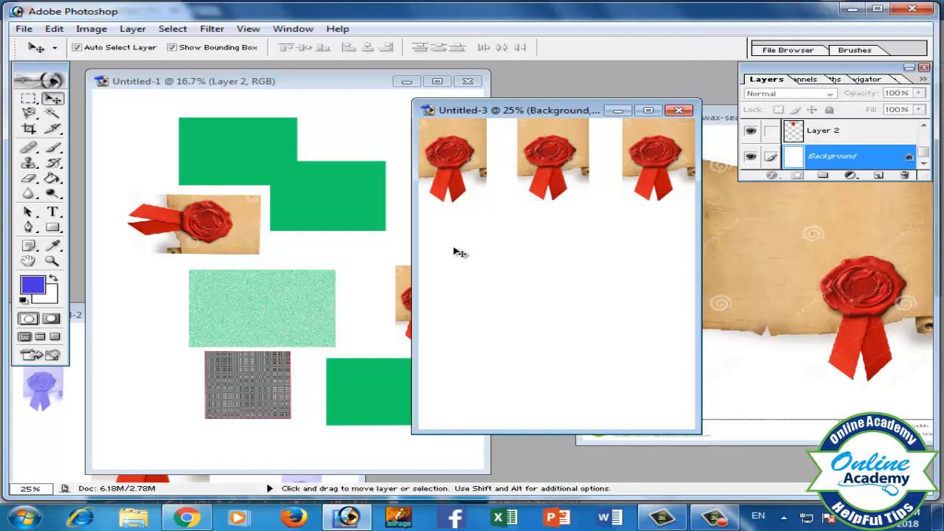
{"action": "key", "text": "ctrl+v"}
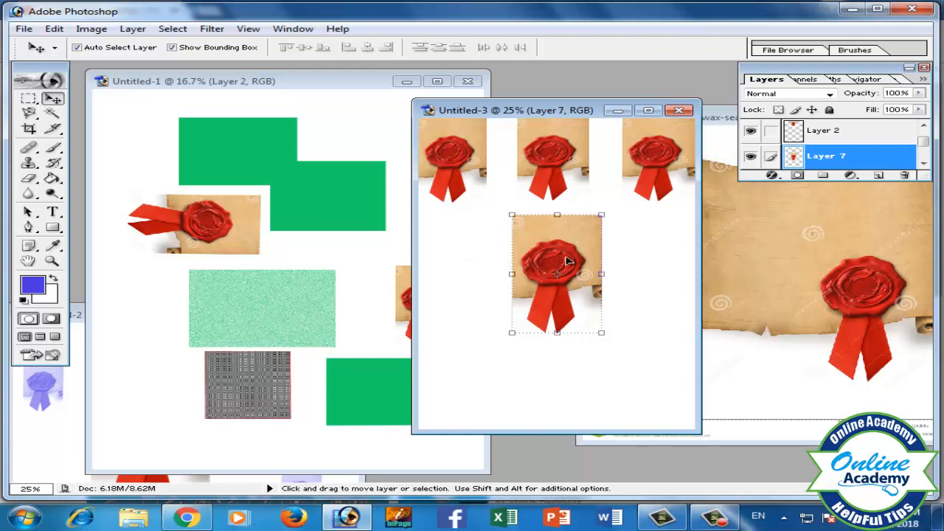
{"action": "left_click_drag", "start_coordinate": [569, 262], "coordinate": [464, 238]}
{"action": "key", "text": "Return"}
{"action": "left_click_drag", "start_coordinate": [579, 269], "coordinate": [663, 251]}
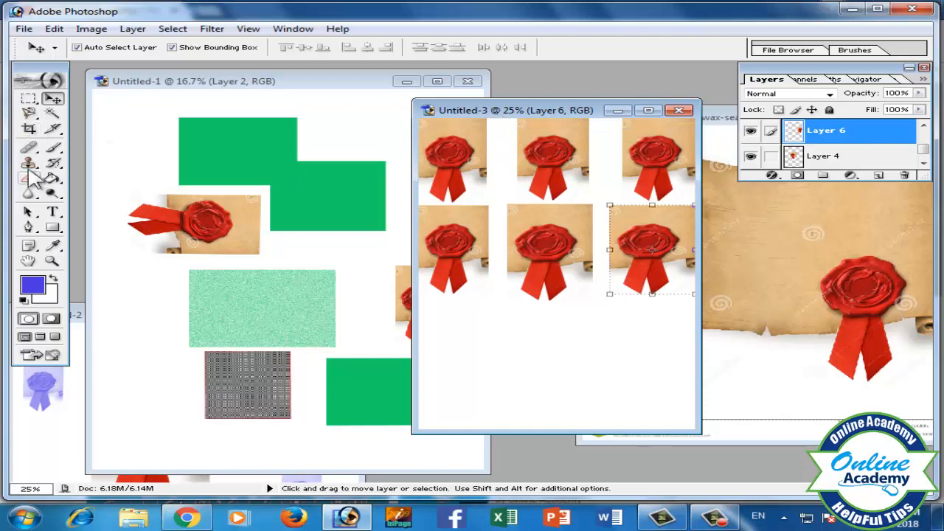
Step: Crop Untitled-3 to the two rows of seals, cutting off the empty lower part of the page
{"action": "left_click", "coordinate": [29, 128]}
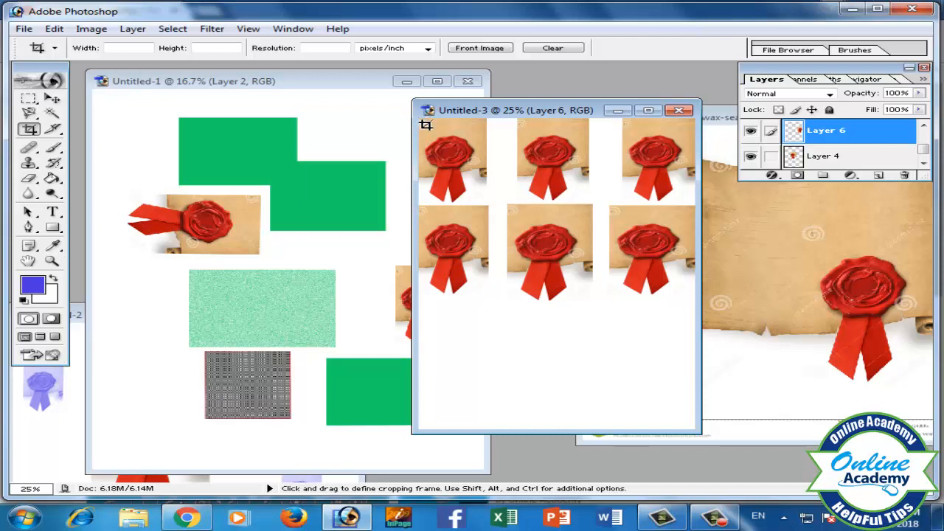
{"action": "left_click_drag", "start_coordinate": [426, 125], "coordinate": [652, 205]}
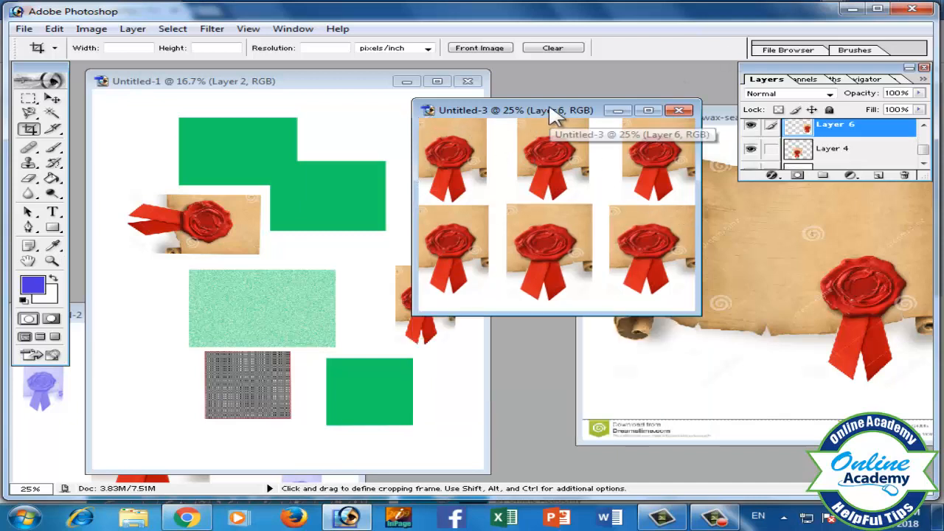
{"action": "left_click_drag", "start_coordinate": [549, 108], "coordinate": [477, 106]}
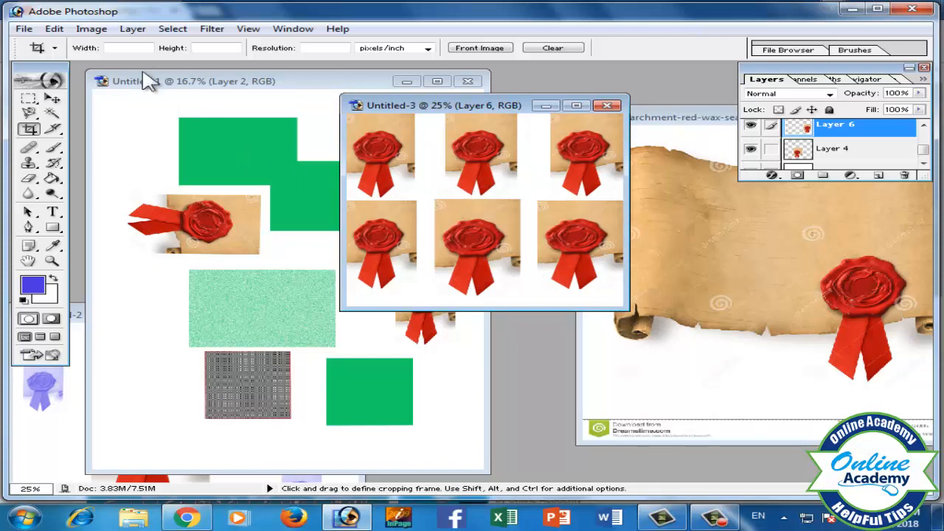
Step: Define the cropped six-seal layout as a pattern named pho
{"action": "left_click", "coordinate": [54, 29]}
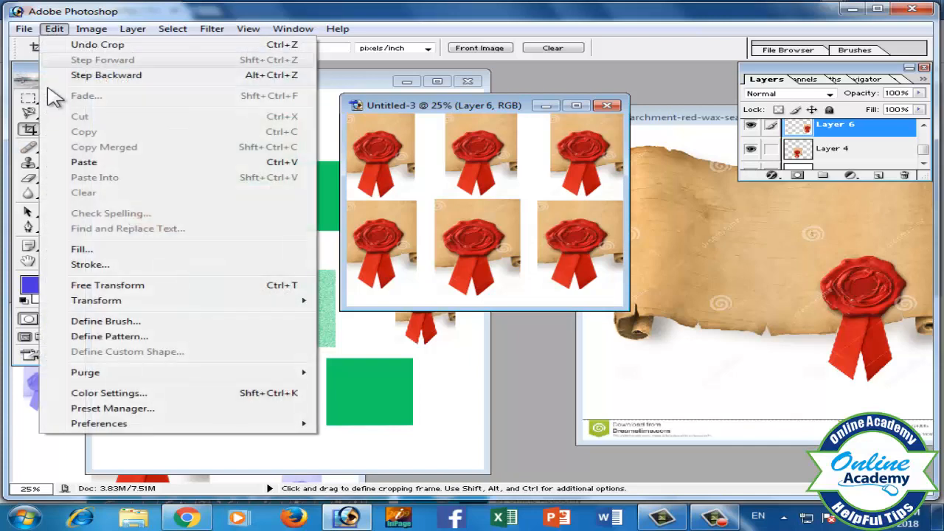
{"action": "left_click", "coordinate": [109, 336]}
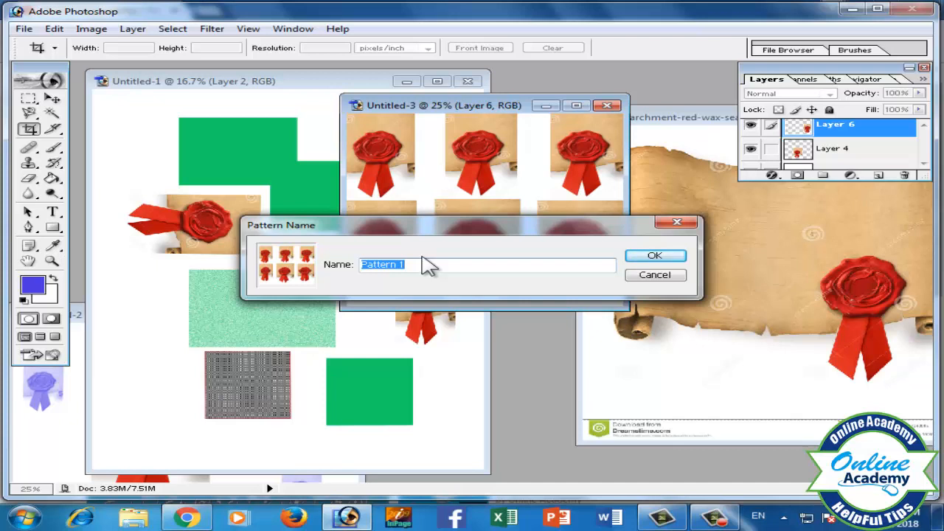
{"action": "type", "text": "pho"}
{"action": "left_click", "coordinate": [664, 256]}
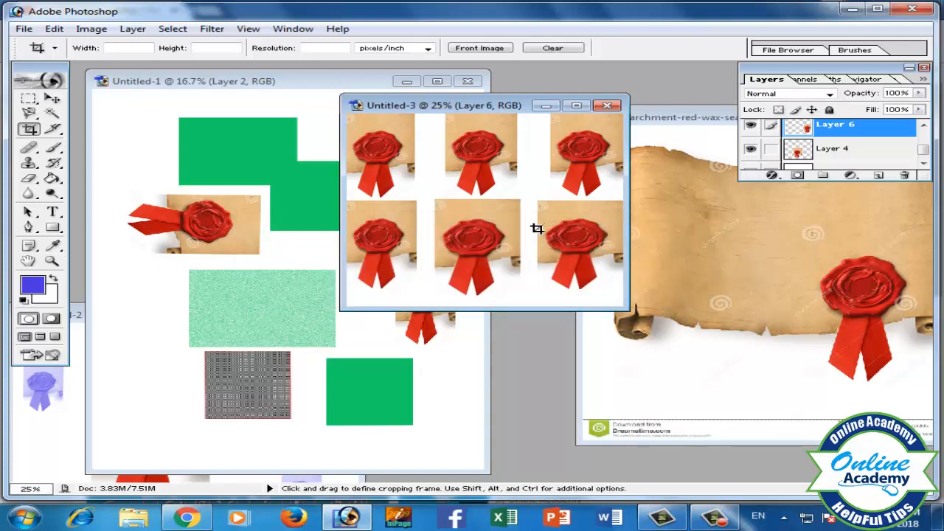
Step: Create a new white RGB document from the 8 x 10 preset and place its window in clear view
{"action": "left_click_drag", "start_coordinate": [515, 109], "coordinate": [505, 83]}
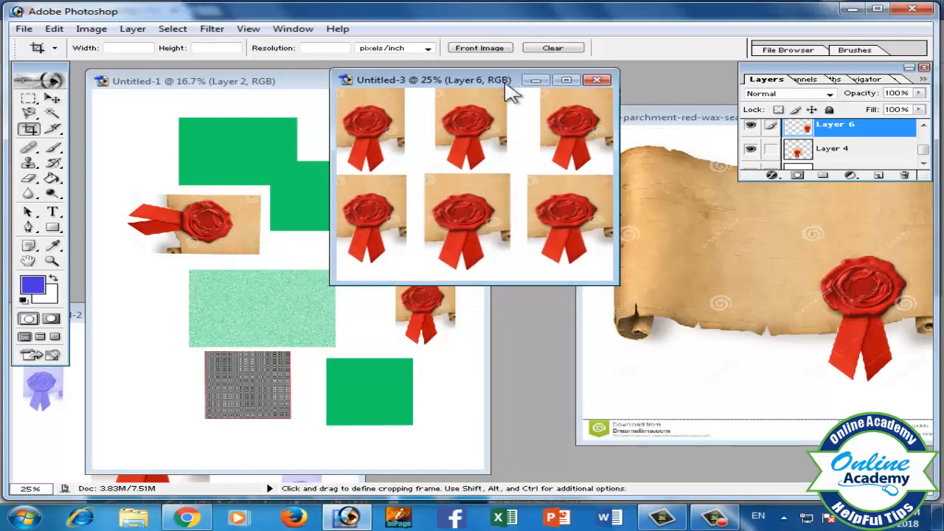
{"action": "key", "text": "ctrl+n"}
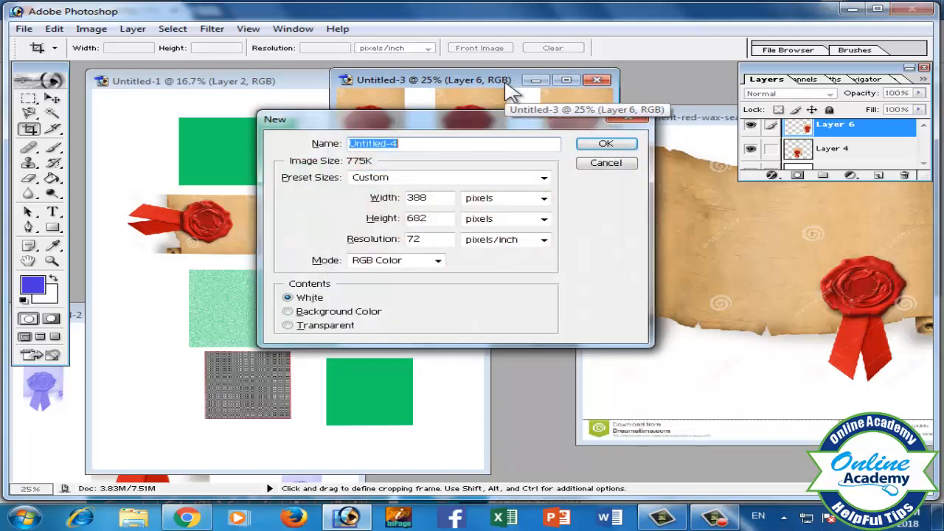
{"action": "left_click", "coordinate": [543, 179]}
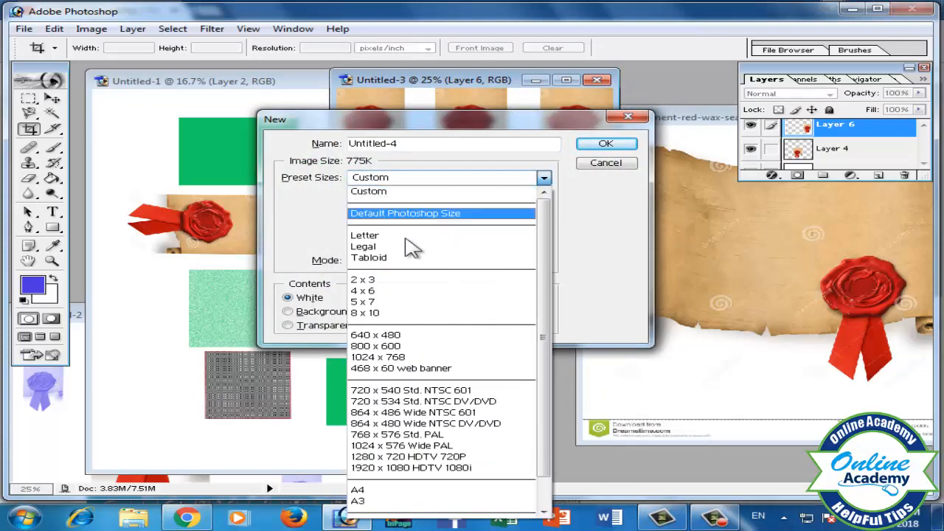
{"action": "left_click", "coordinate": [387, 308]}
{"action": "left_click", "coordinate": [606, 143]}
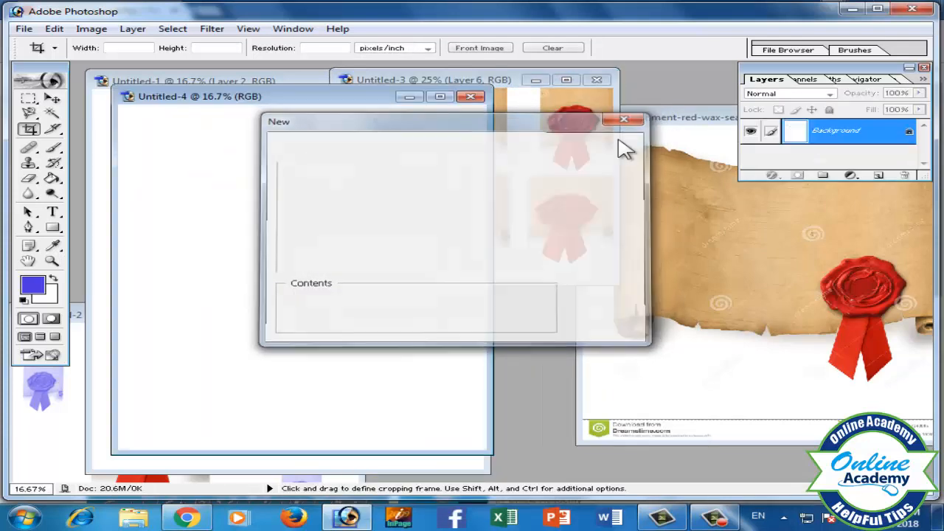
{"action": "left_click_drag", "start_coordinate": [369, 98], "coordinate": [410, 91]}
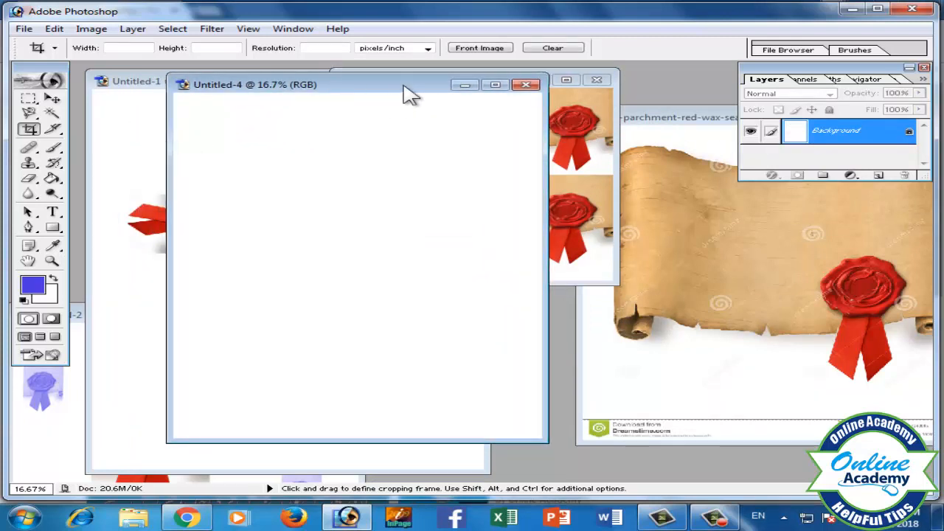
Step: Fill the Untitled-4 background with the custom six-seal pattern
{"action": "left_click", "coordinate": [55, 31]}
{"action": "left_click", "coordinate": [88, 251]}
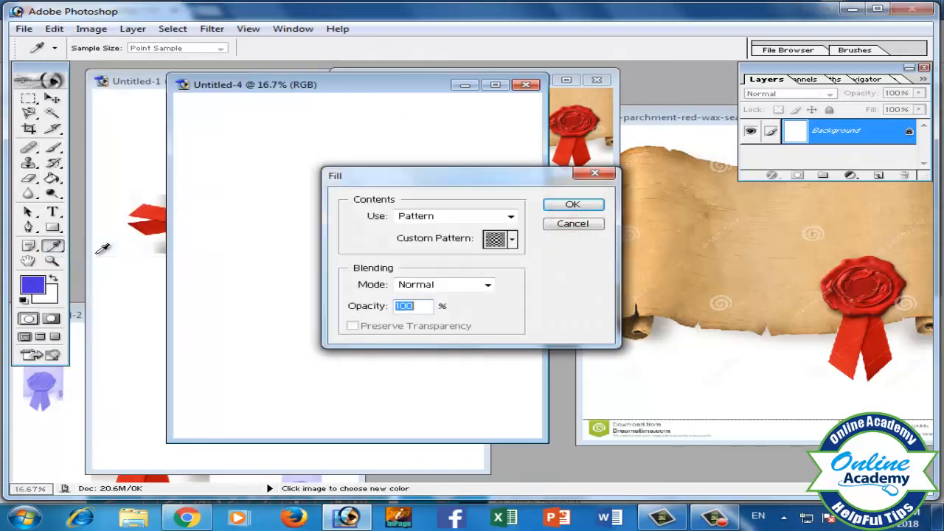
{"action": "left_click", "coordinate": [511, 217]}
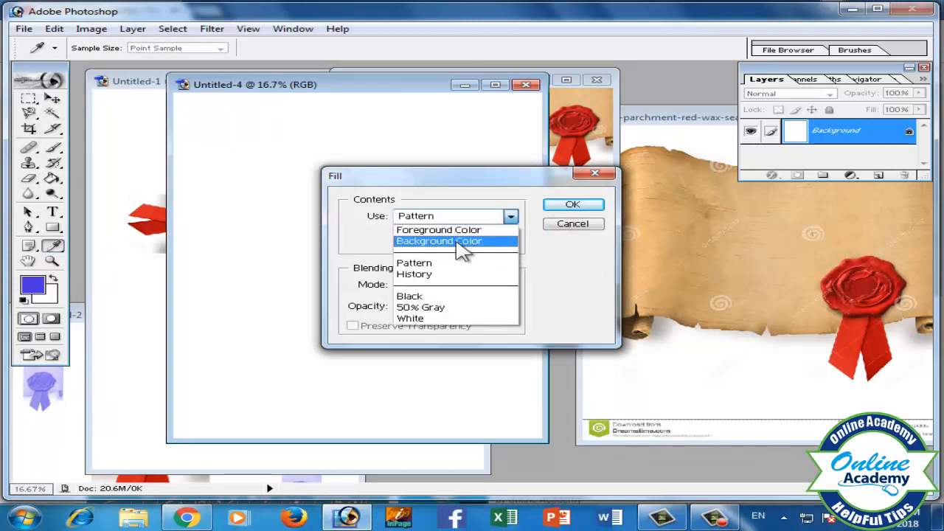
{"action": "left_click", "coordinate": [437, 264]}
{"action": "left_click", "coordinate": [510, 240]}
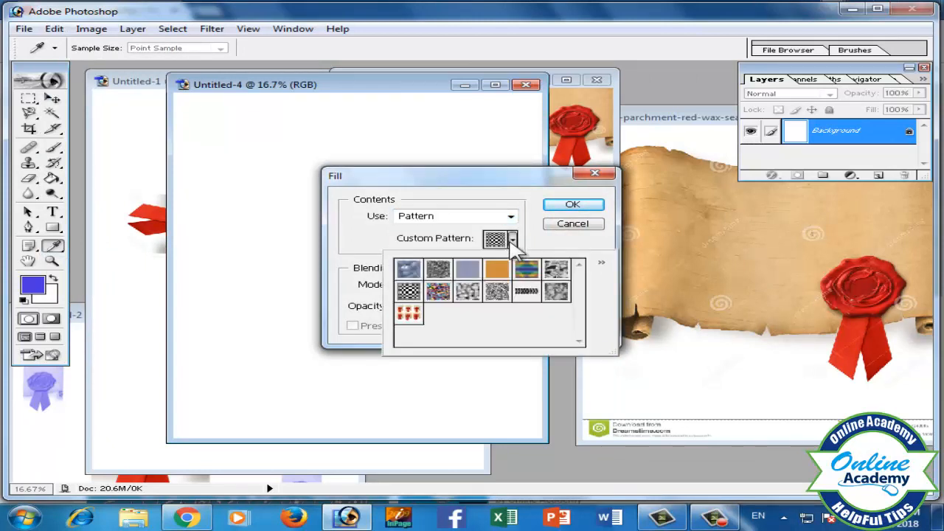
{"action": "left_click", "coordinate": [406, 316]}
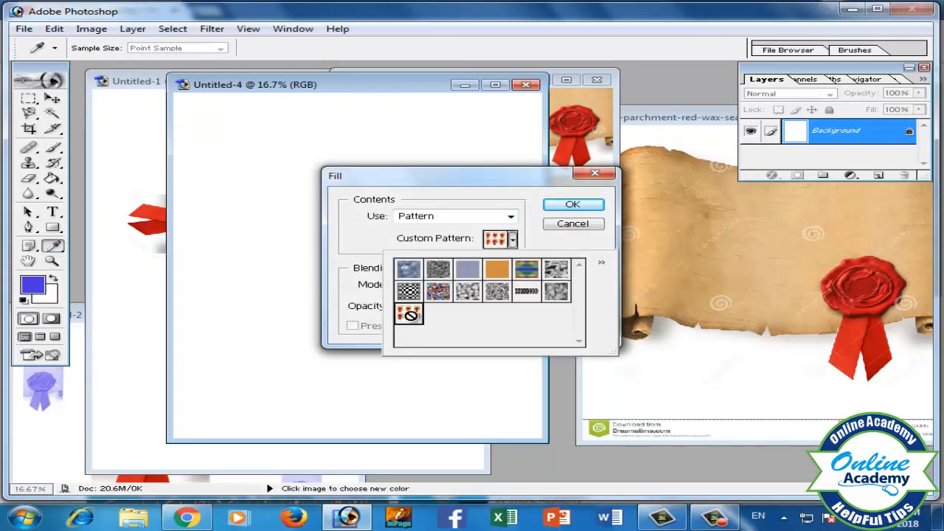
{"action": "left_click", "coordinate": [591, 205]}
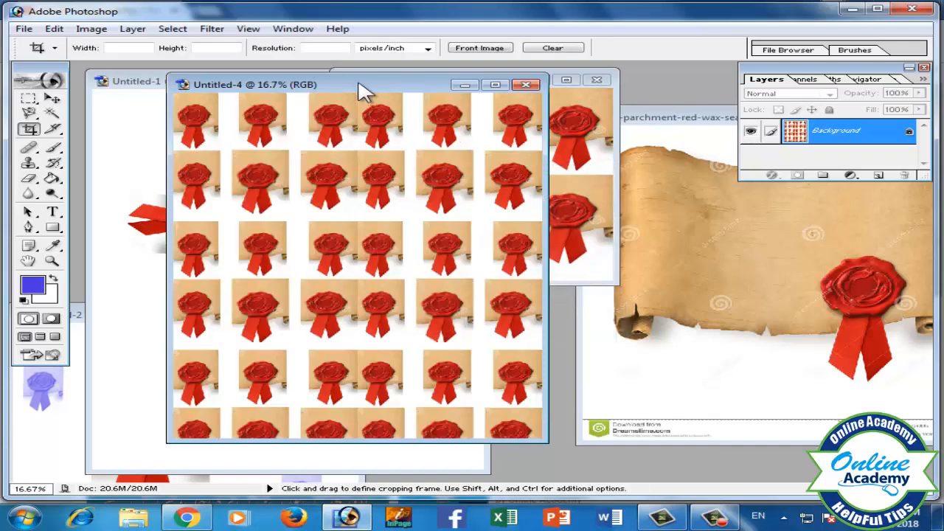
Step: Close Untitled-3 without saving its changes and reposition the Untitled-4 window in the workspace
{"action": "left_click_drag", "start_coordinate": [401, 93], "coordinate": [347, 129]}
{"action": "left_click", "coordinate": [597, 80]}
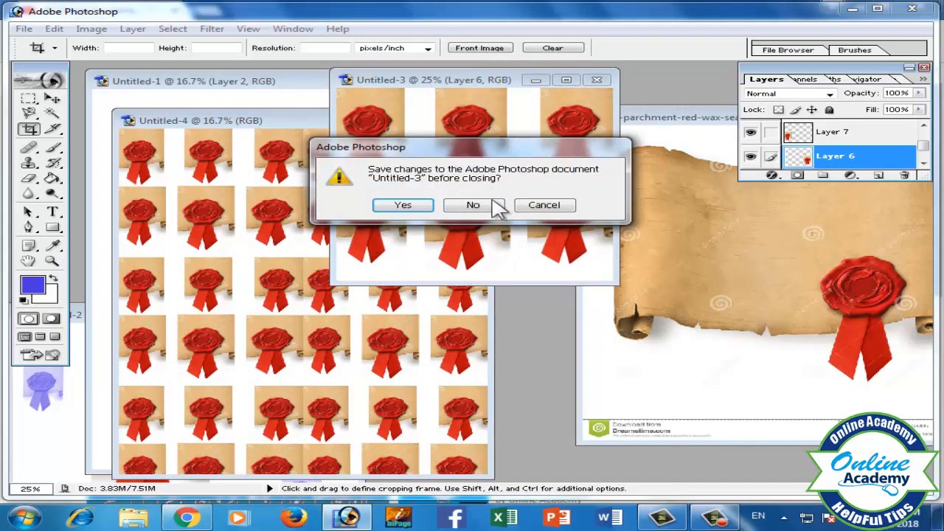
{"action": "left_click", "coordinate": [487, 206]}
{"action": "left_click_drag", "start_coordinate": [342, 125], "coordinate": [384, 97]}
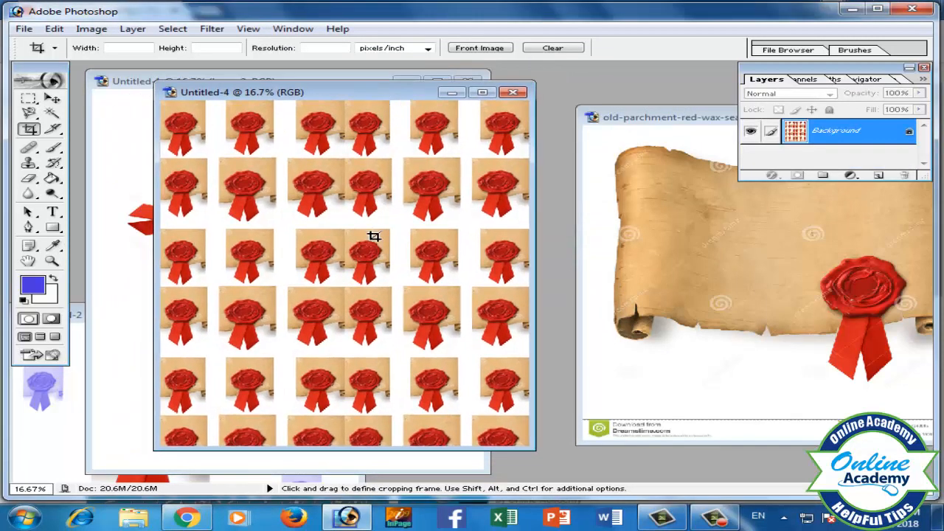
{"action": "left_click_drag", "start_coordinate": [351, 93], "coordinate": [410, 115]}
{"action": "left_click", "coordinate": [67, 28]}
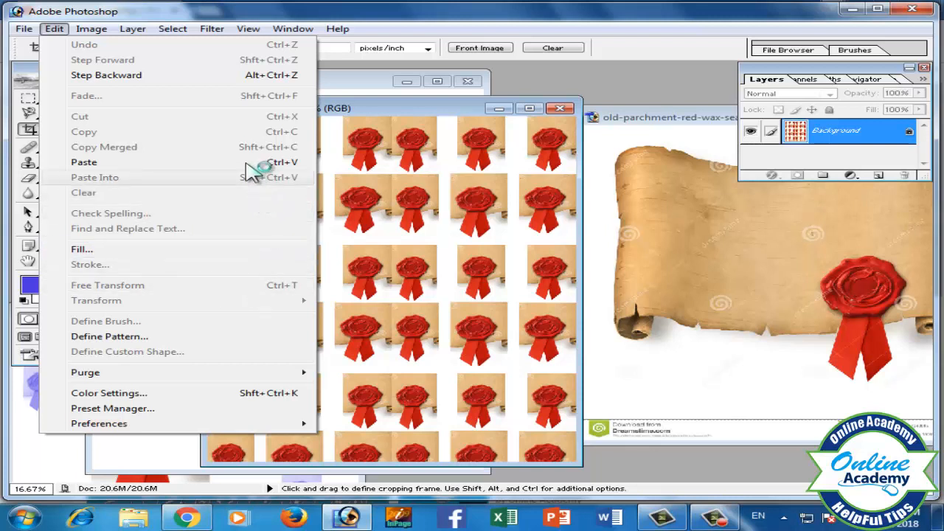
{"action": "left_click", "coordinate": [443, 114]}
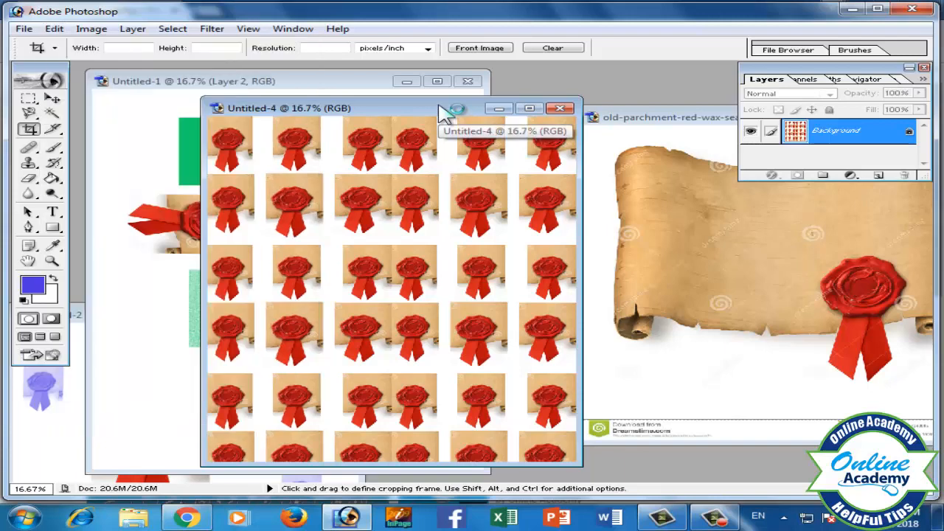
{"action": "left_click_drag", "start_coordinate": [445, 114], "coordinate": [350, 86]}
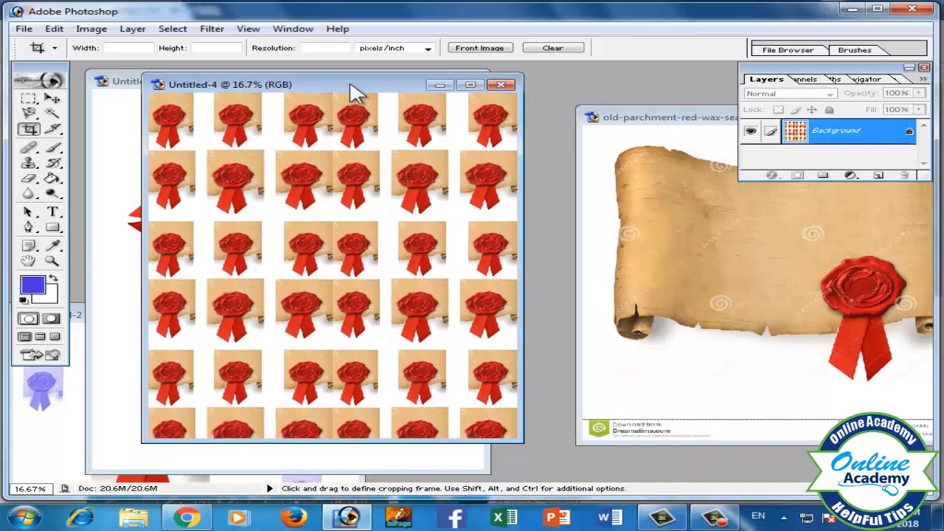